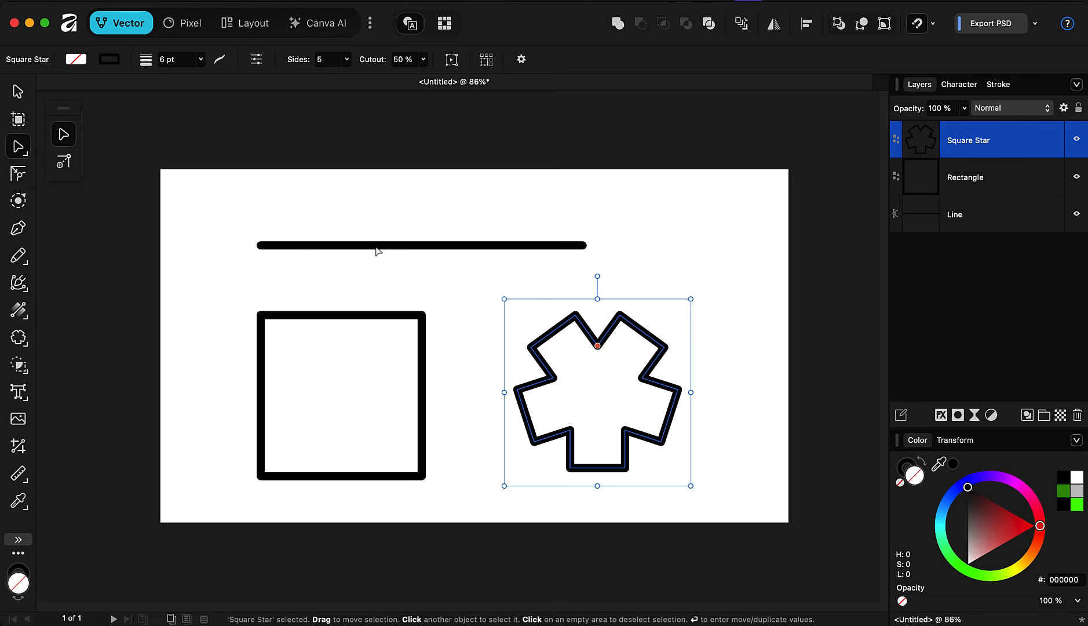
# Bend the straight line into an S-curve, pulling its first node's handle up and its last node's handle down.
pyautogui.click(413, 247)
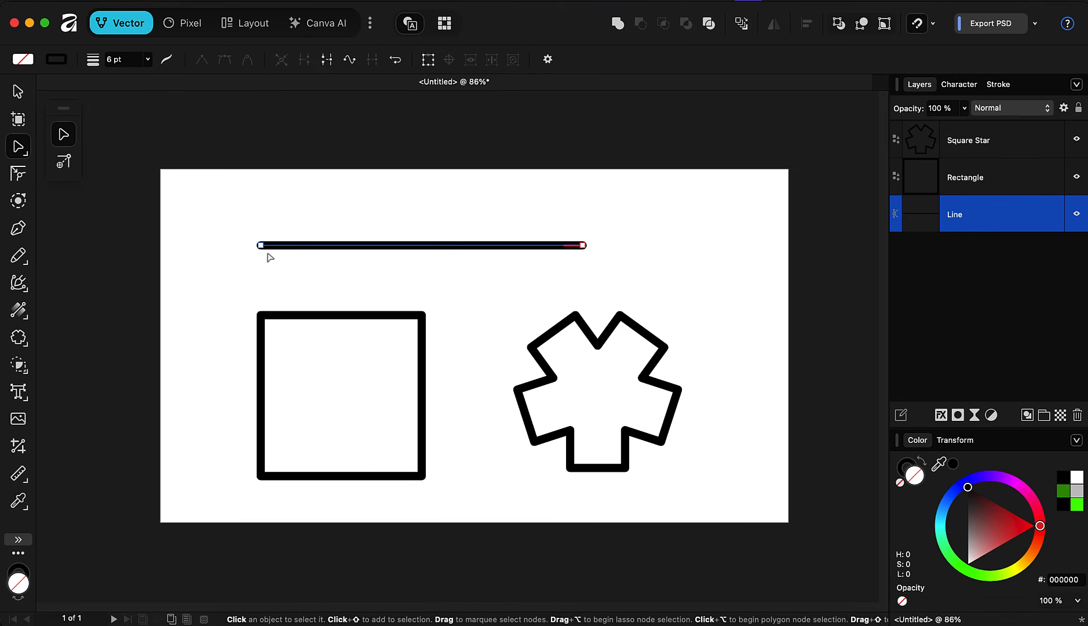
pyautogui.scroll(5, 260, 249)
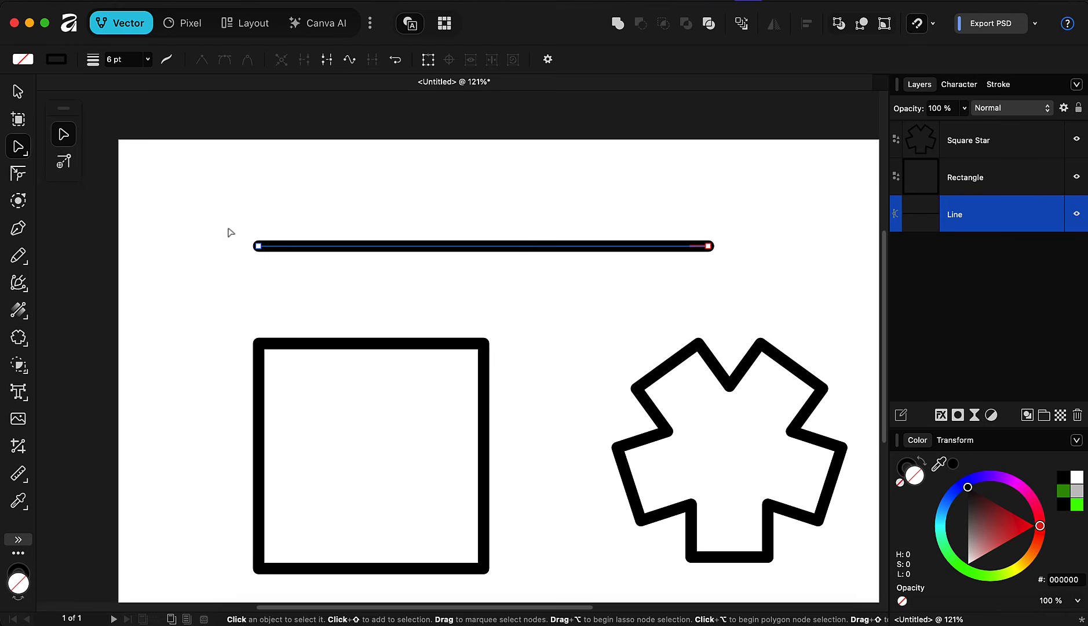
pyautogui.click(302, 350)
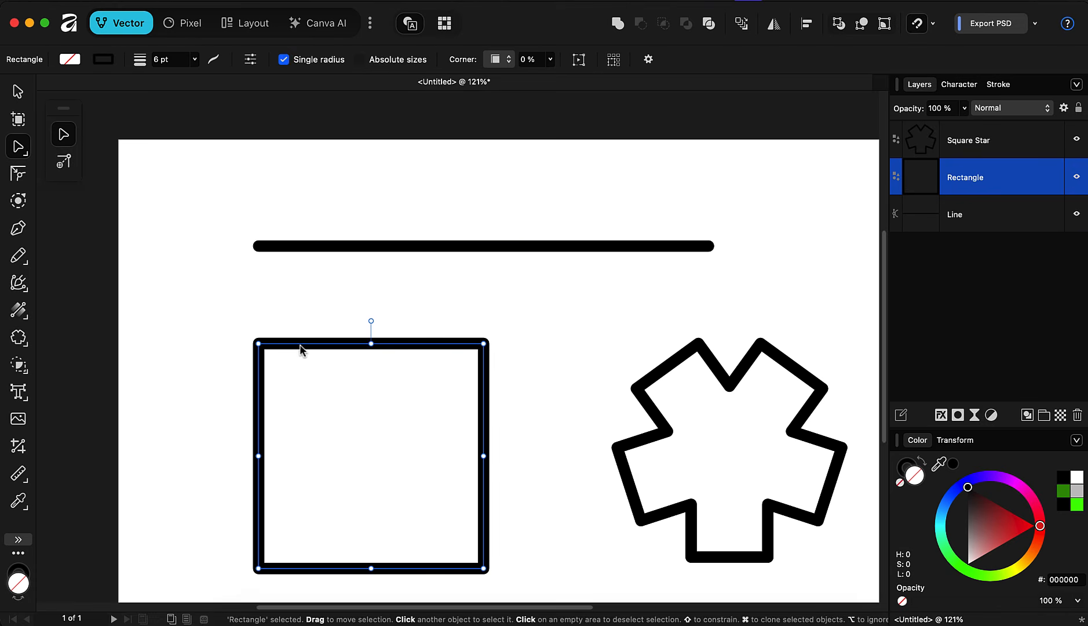
pyautogui.click(280, 248)
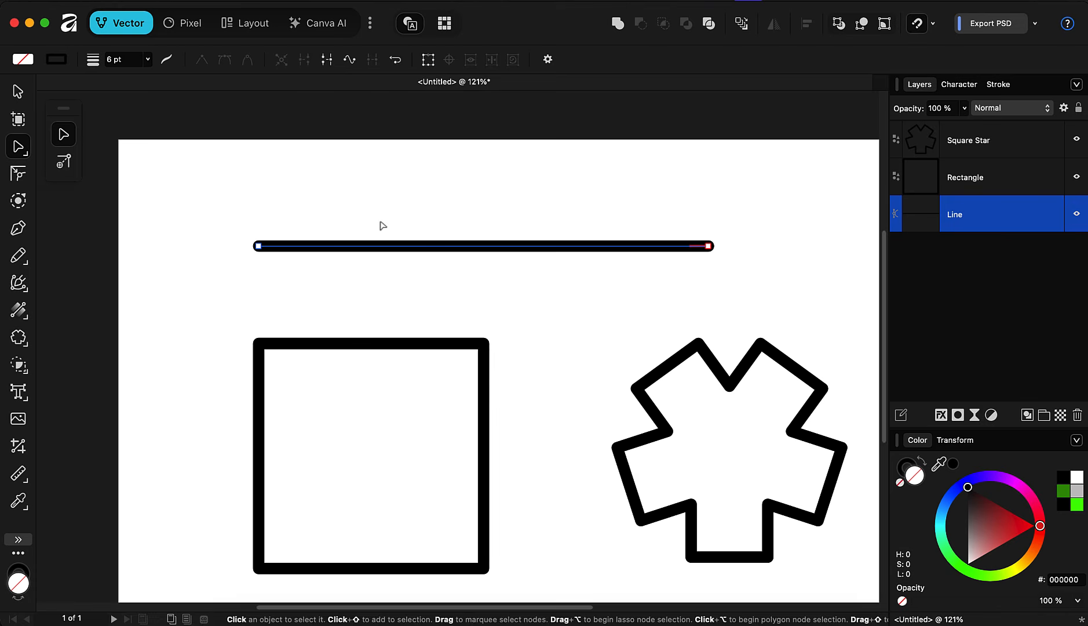
pyautogui.click(258, 247)
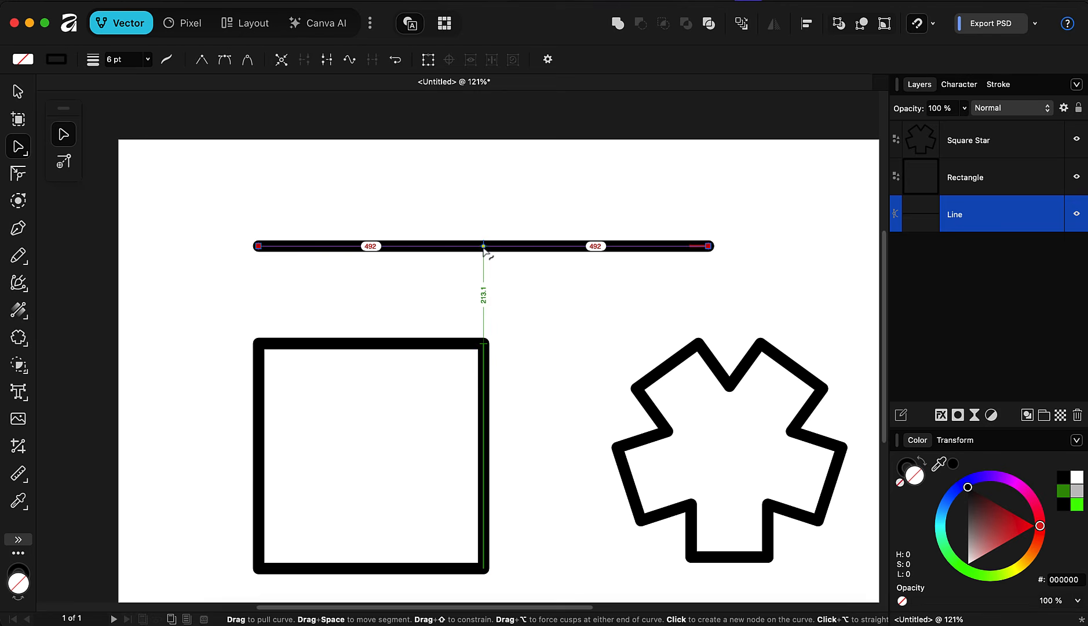
pyautogui.moveTo(483, 246)
pyautogui.mouseDown()
pyautogui.moveTo(483, 180)
pyautogui.moveTo(493, 308)
pyautogui.moveTo(474, 207)
pyautogui.moveTo(491, 252)
pyautogui.moveTo(505, 229)
pyautogui.moveTo(482, 252)
pyautogui.moveTo(472, 239)
pyautogui.mouseUp()
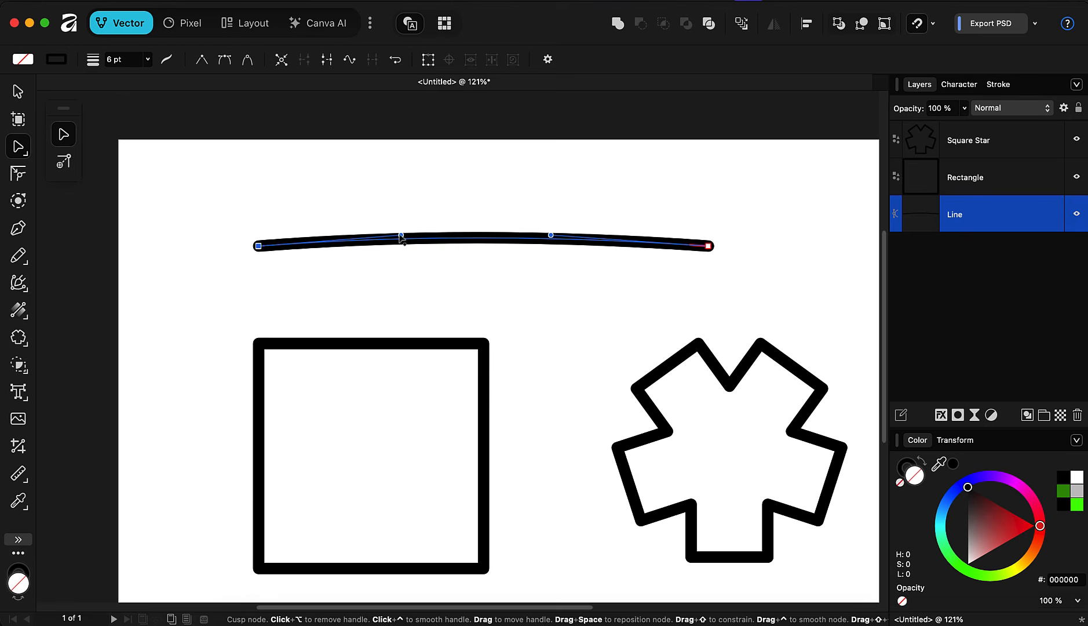
pyautogui.moveTo(401, 236); pyautogui.dragTo(380, 139)
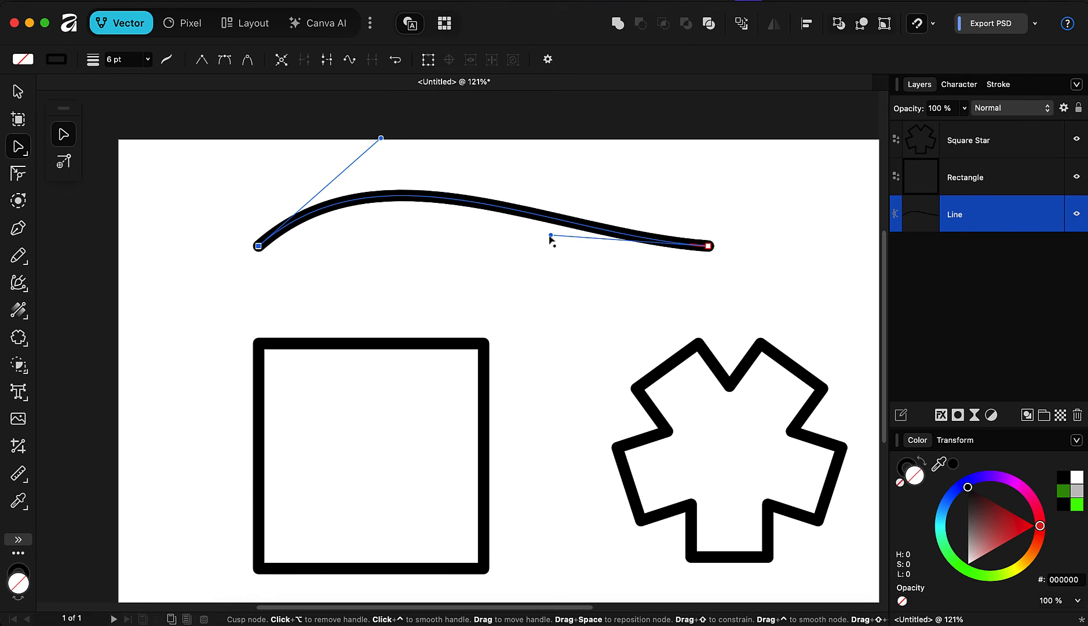
pyautogui.moveTo(550, 236); pyautogui.dragTo(563, 394)
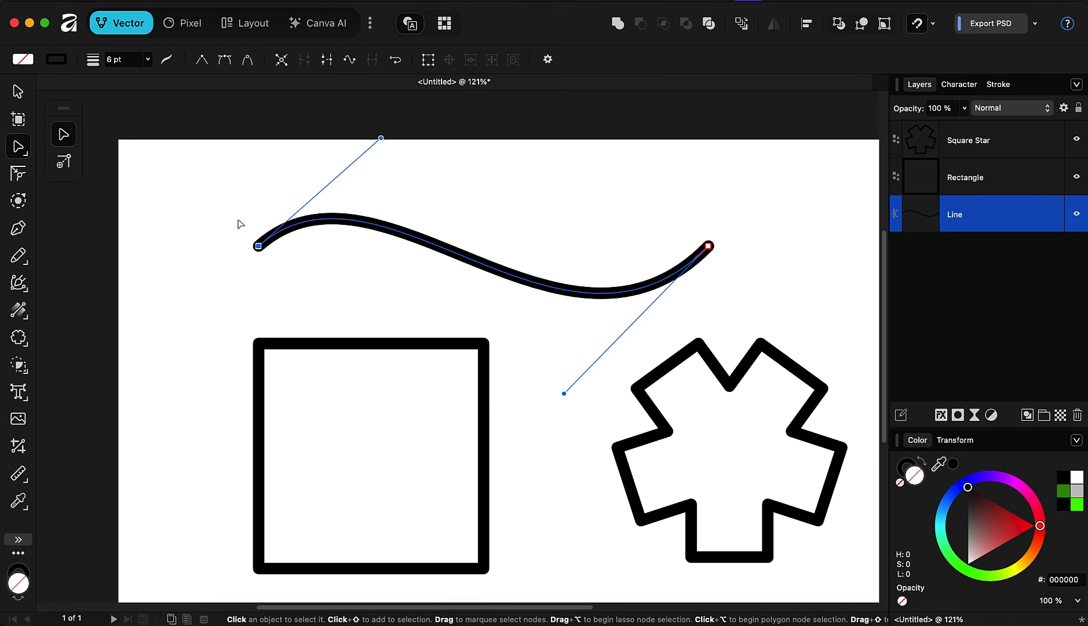
# Select both end nodes of the curved line and convert them to sharp nodes.
pyautogui.moveTo(183, 181); pyautogui.dragTo(524, 288)
pyautogui.click(258, 246)
pyautogui.moveTo(212, 161); pyautogui.dragTo(781, 306)
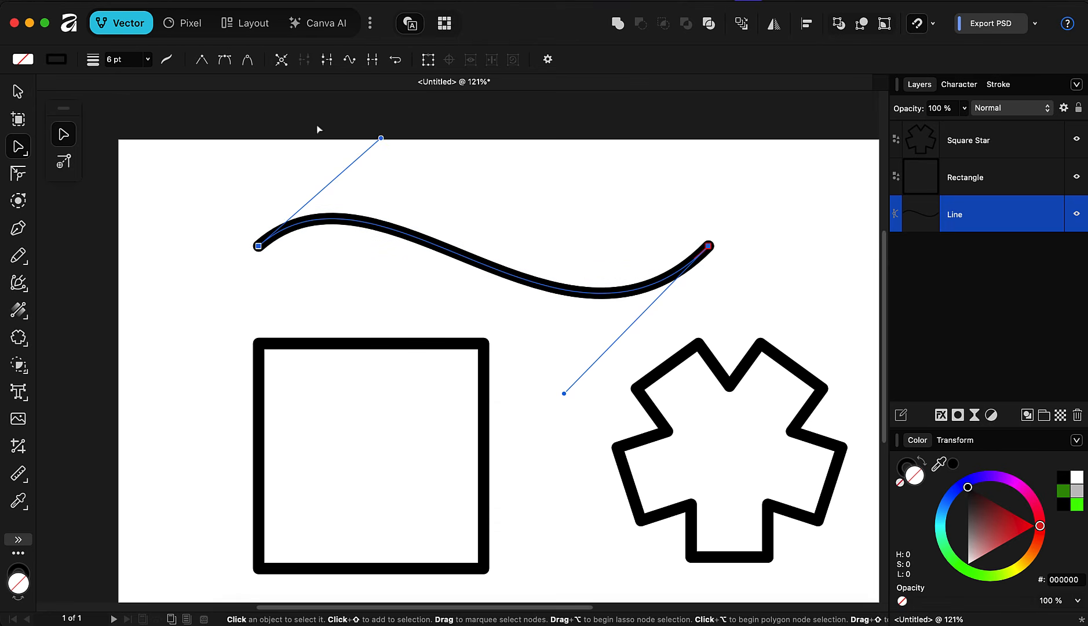
pyautogui.click(201, 60)
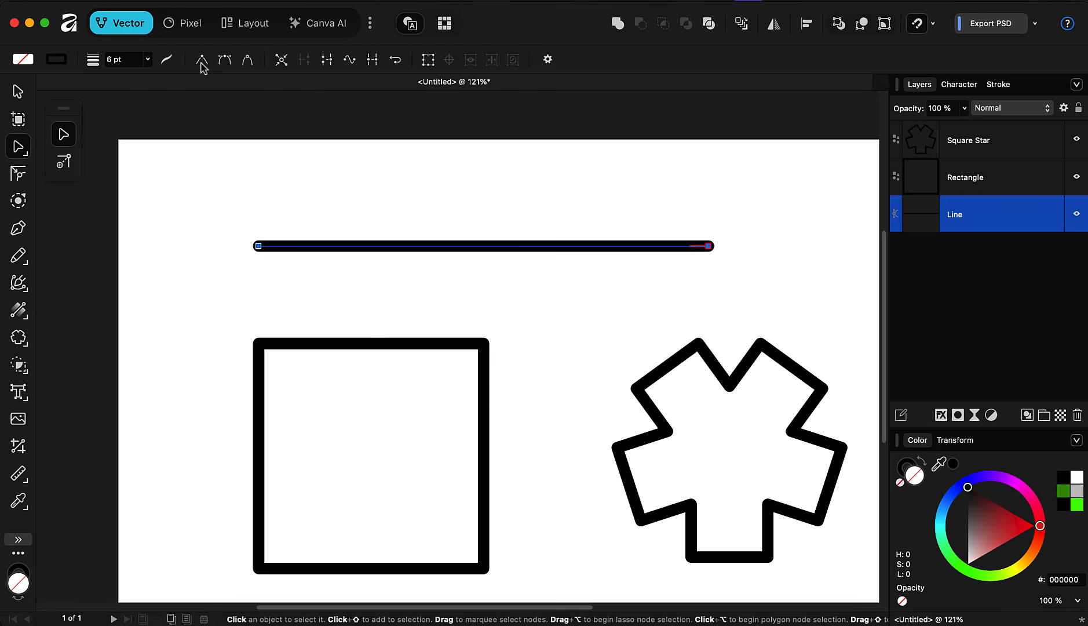
# Bow the line into an upward arch, try sharp nodes on it, undo that, and straighten the segment directly.
pyautogui.moveTo(440, 248); pyautogui.dragTo(432, 176)
pyautogui.moveTo(203, 158); pyautogui.dragTo(760, 280)
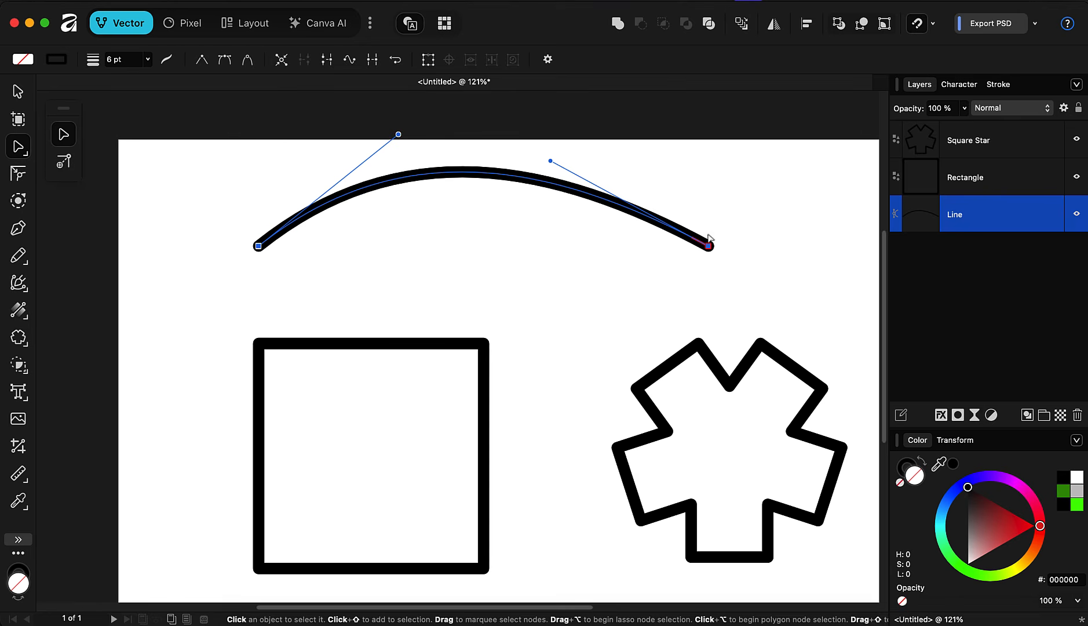
pyautogui.click(201, 62)
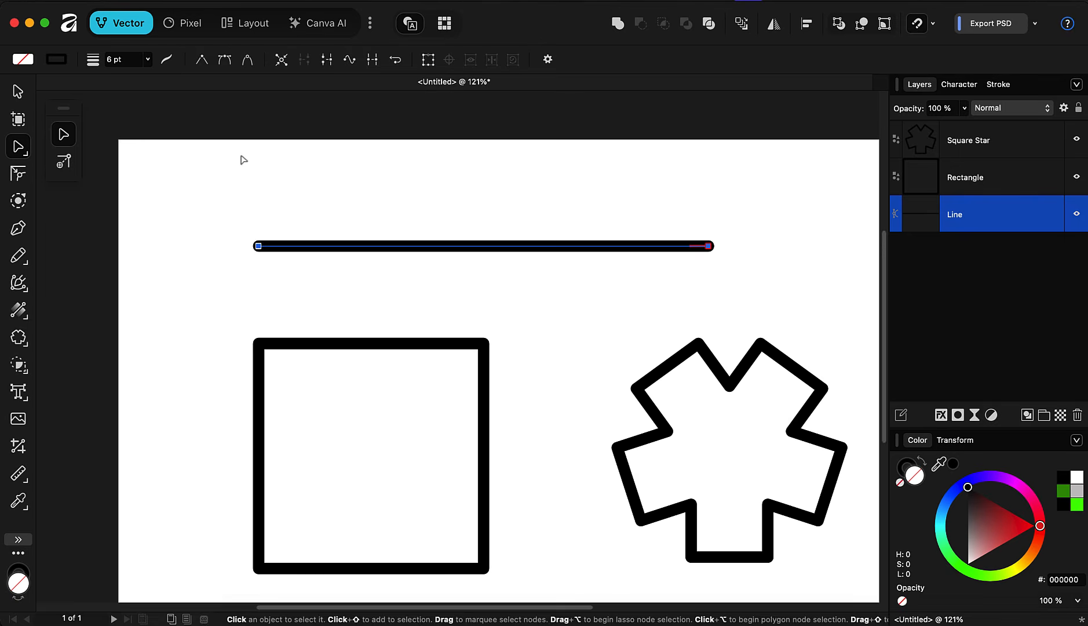
pyautogui.press('super+z')
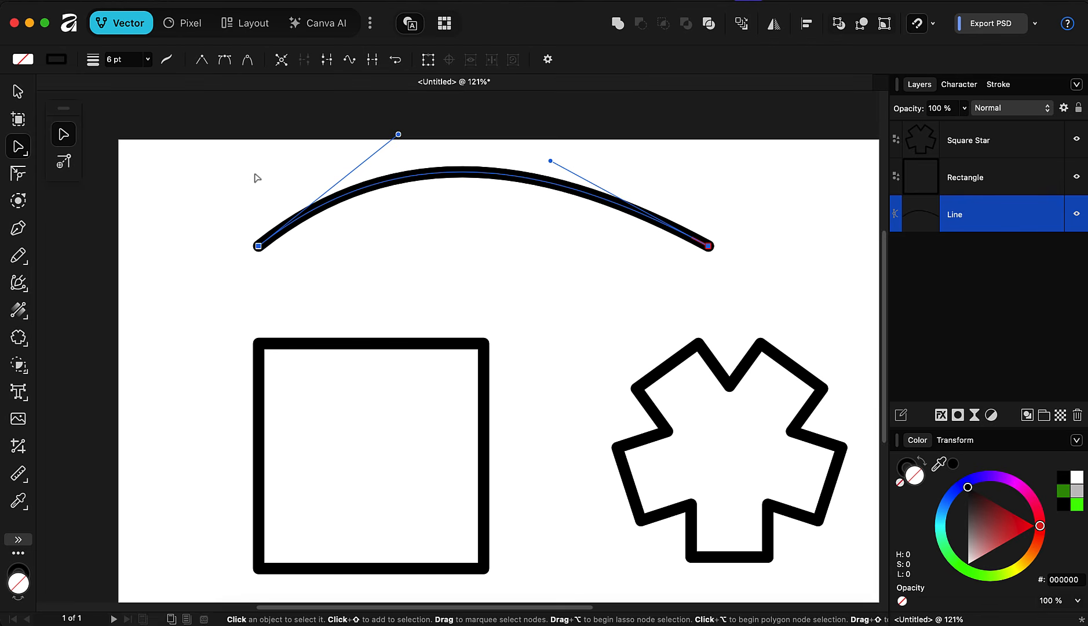
pyautogui.keyDown('alt'); pyautogui.click(475, 174); pyautogui.keyUp('alt')
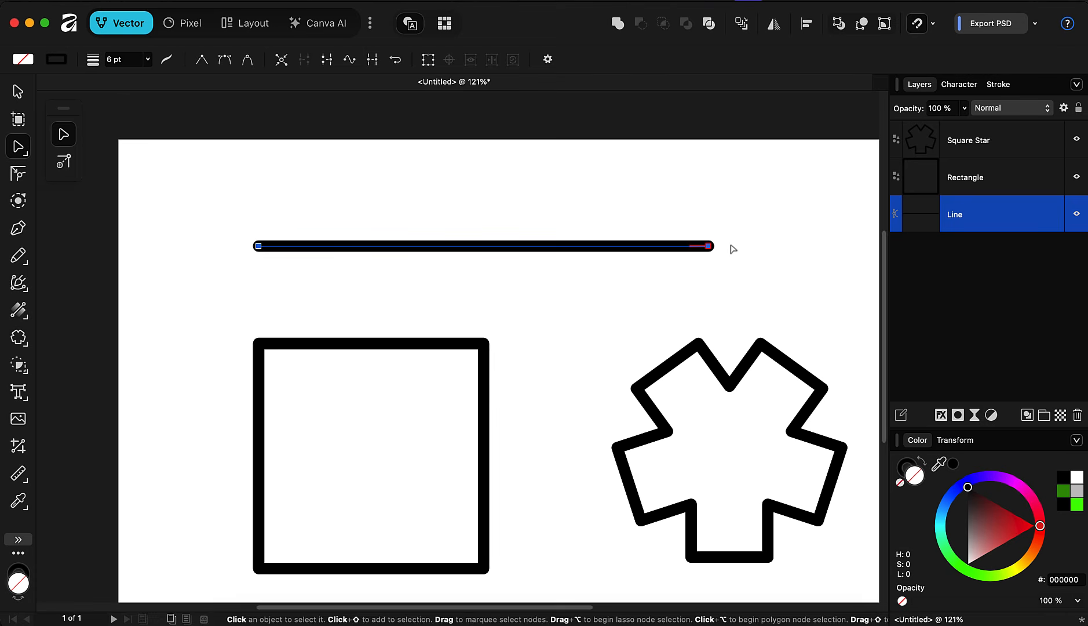
# Lower the whole line, then reposition each end node so the line runs horizontally just above the square.
pyautogui.moveTo(708, 247)
pyautogui.mouseDown()
pyautogui.moveTo(703, 325)
pyautogui.moveTo(694, 261)
pyautogui.mouseUp()
pyautogui.click(252, 276)
pyautogui.click(243, 262)
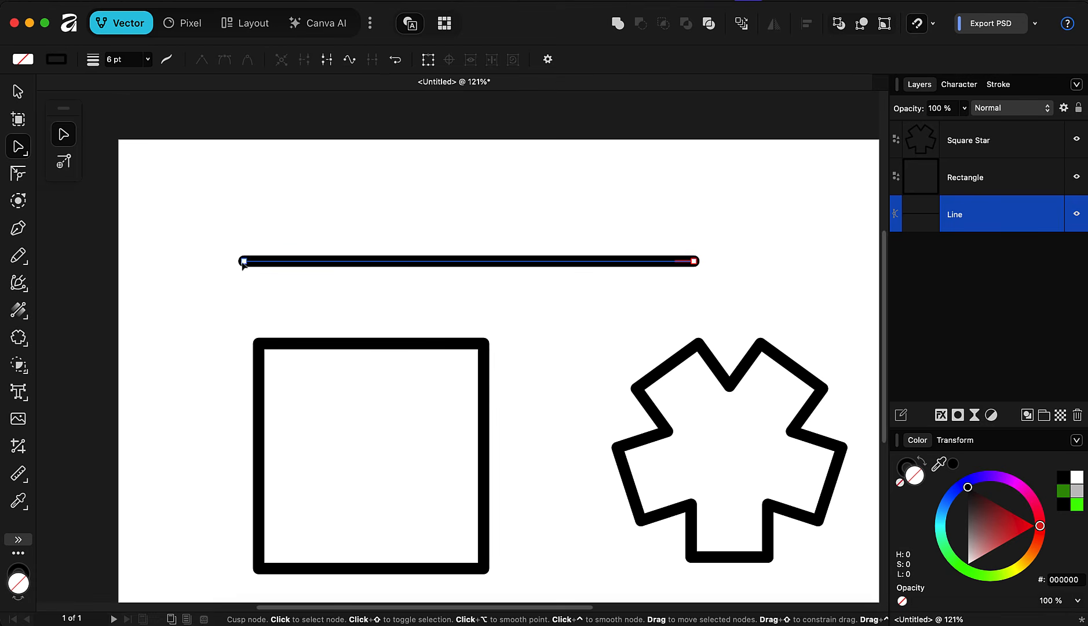
pyautogui.moveTo(244, 262); pyautogui.dragTo(240, 288)
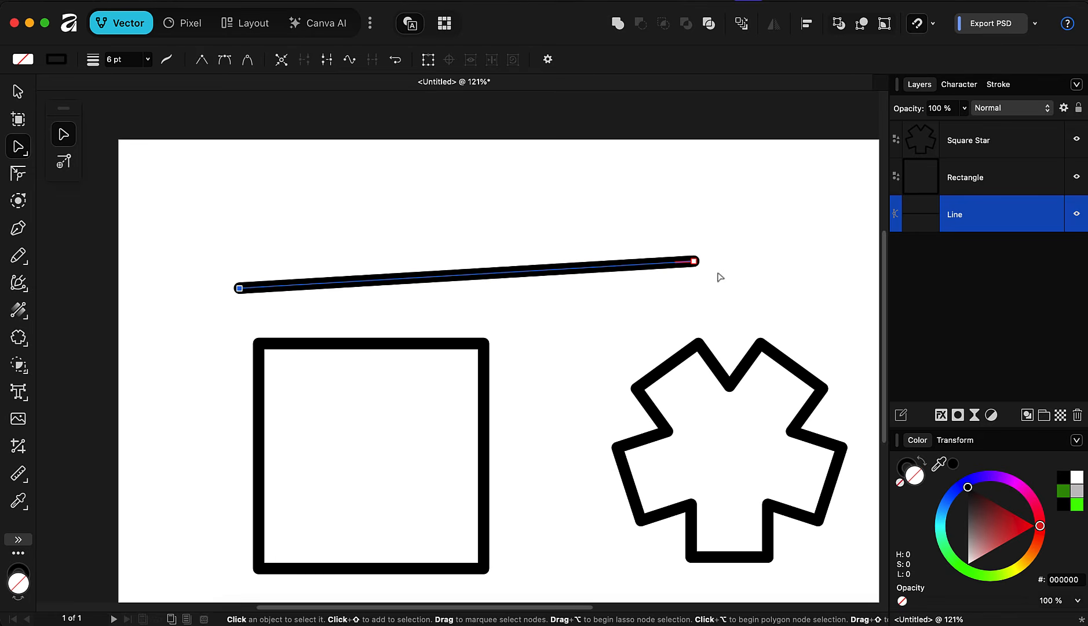
pyautogui.moveTo(695, 262); pyautogui.dragTo(713, 288)
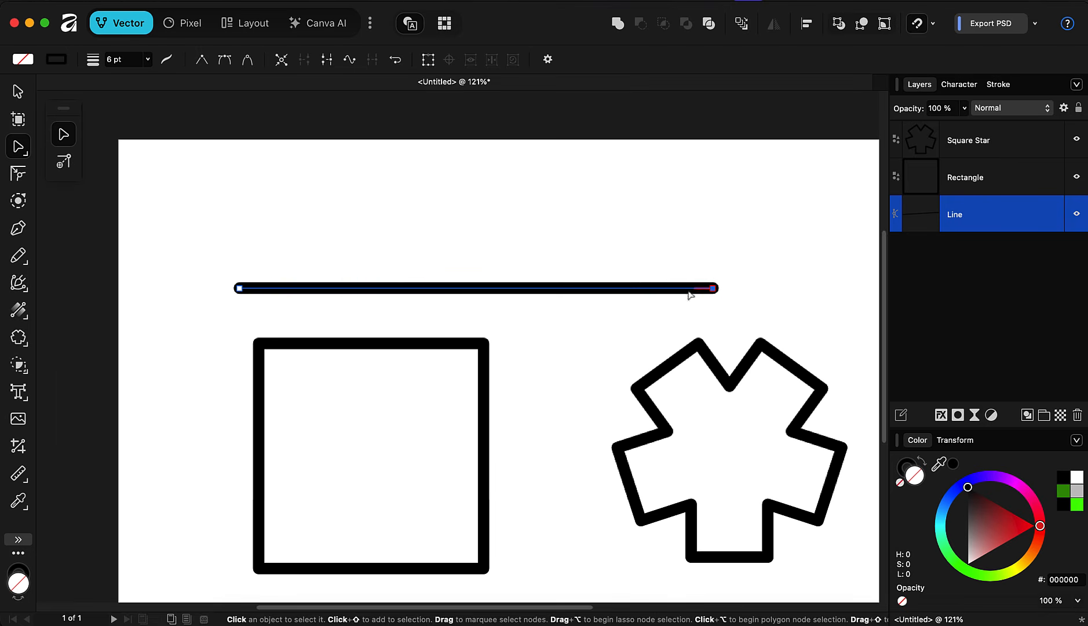
# Add two nodes to the line, moving the one nearer its start up and the one nearer its end down.
pyautogui.click(331, 288)
pyautogui.moveTo(331, 288); pyautogui.dragTo(325, 218)
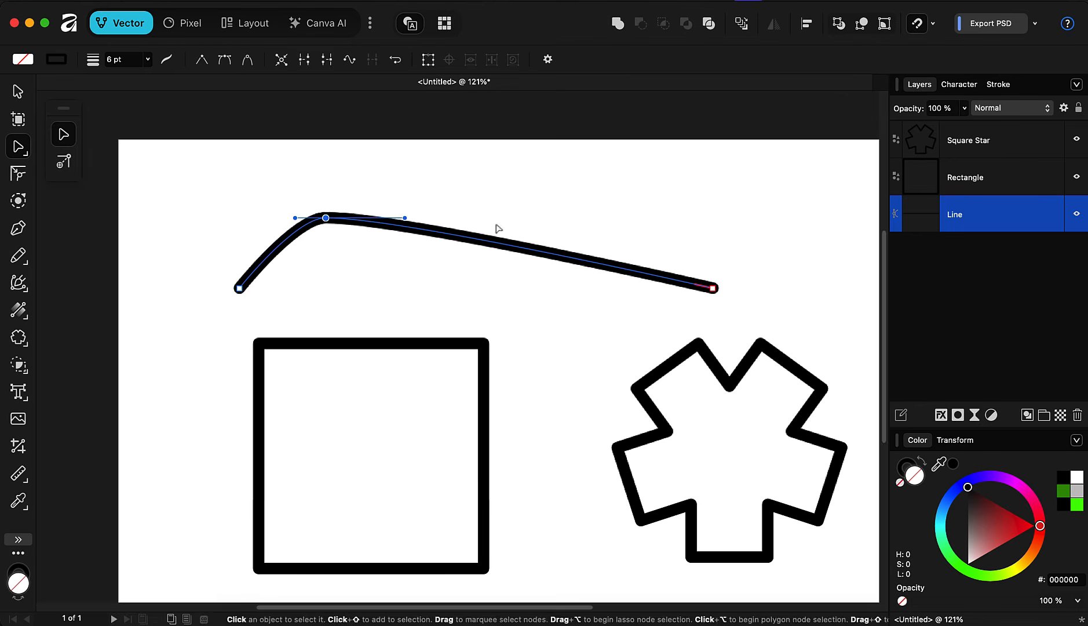
pyautogui.click(558, 255)
pyautogui.moveTo(557, 254); pyautogui.dragTo(551, 343)
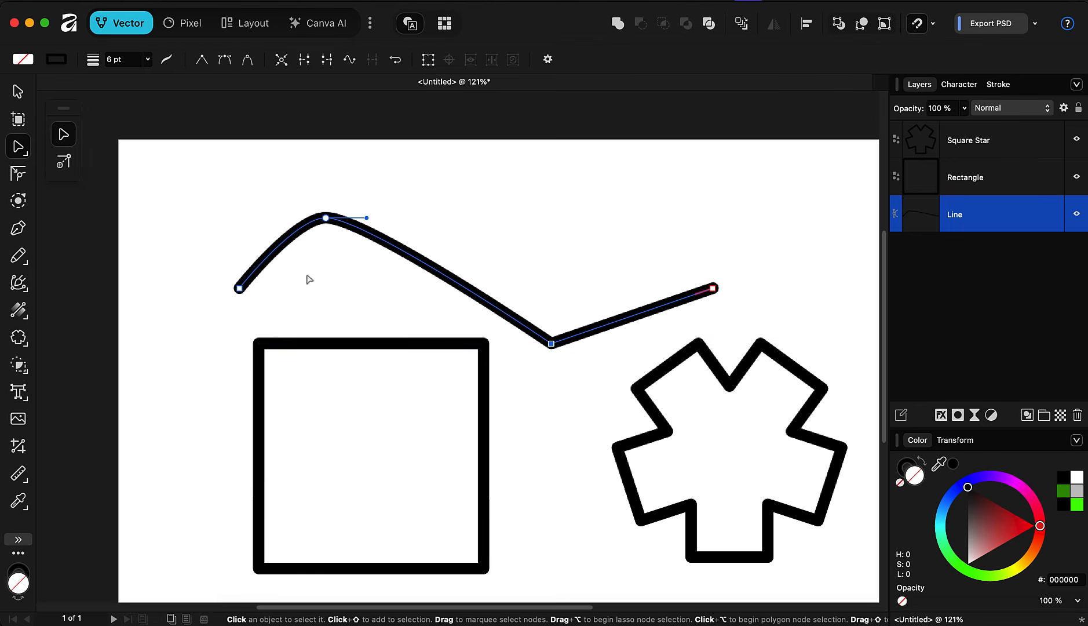
# Convert the smooth peak node to a sharp node and move the valley node slightly up.
pyautogui.click(326, 219)
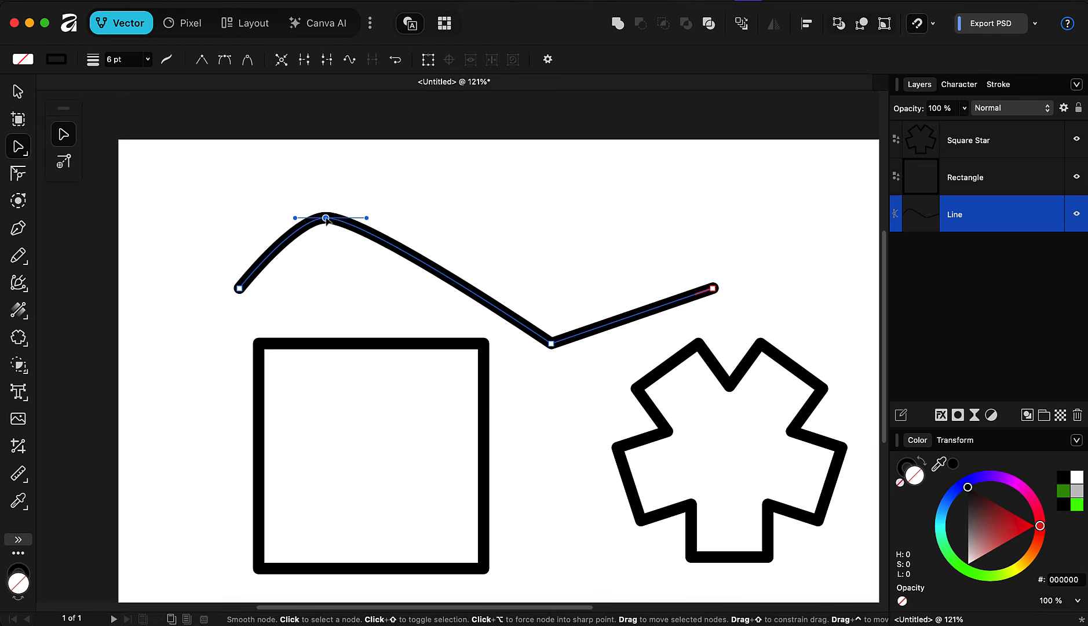
pyautogui.click(203, 60)
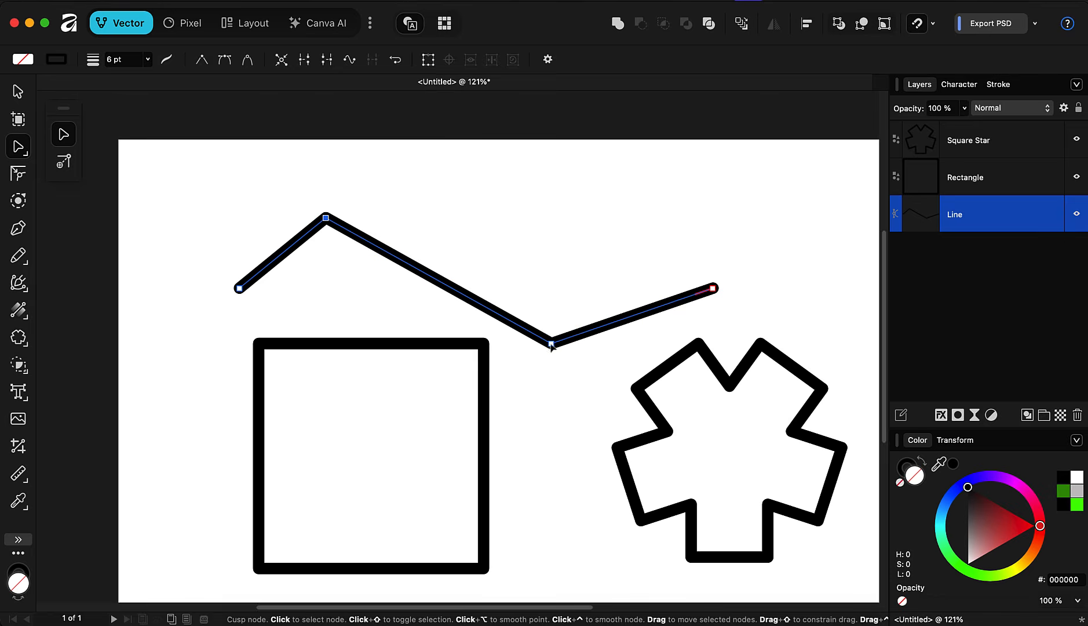
pyautogui.moveTo(551, 343)
pyautogui.mouseDown()
pyautogui.moveTo(540, 288)
pyautogui.moveTo(542, 312)
pyautogui.mouseUp()
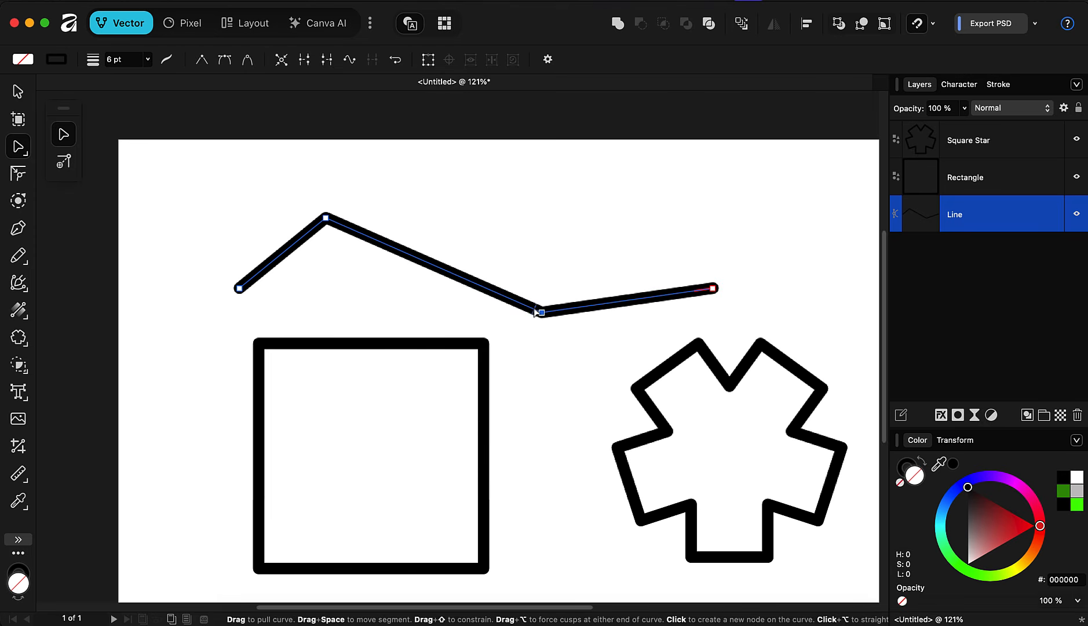
# Add two low valley nodes to the last two segments and raise the nodes following them to form a wave.
pyautogui.click(444, 270)
pyautogui.moveTo(445, 270); pyautogui.dragTo(430, 312)
pyautogui.moveTo(542, 312); pyautogui.dragTo(520, 210)
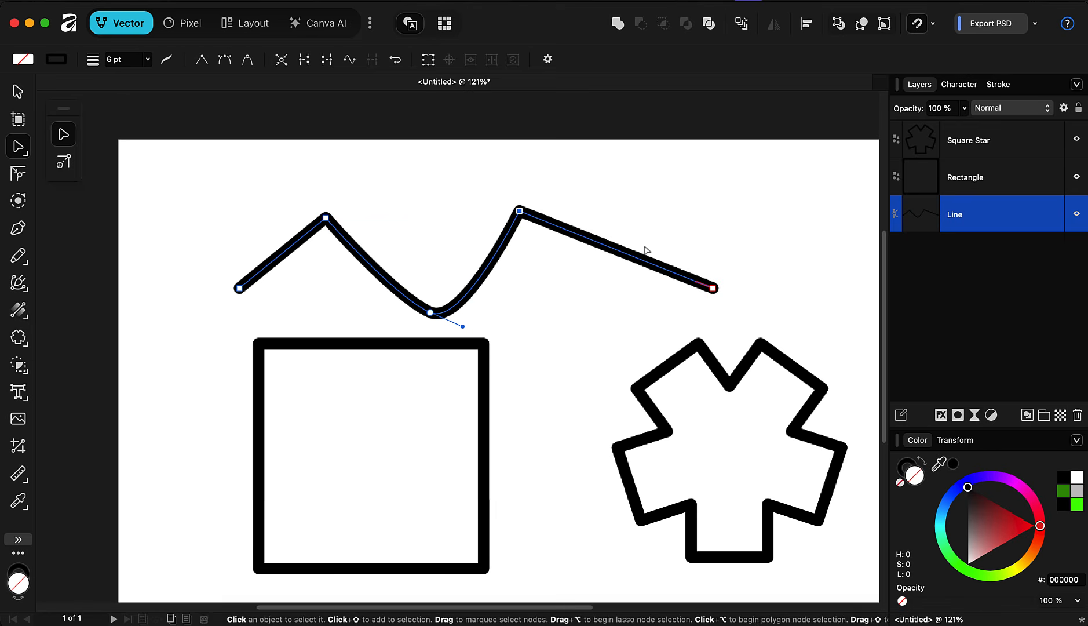
pyautogui.click(626, 256)
pyautogui.moveTo(626, 255); pyautogui.dragTo(617, 312)
pyautogui.moveTo(717, 281); pyautogui.dragTo(729, 210)
# Adjust the first peak and valley, add a third peak node to the last segment, and lower the end node.
pyautogui.moveTo(321, 220); pyautogui.dragTo(303, 203)
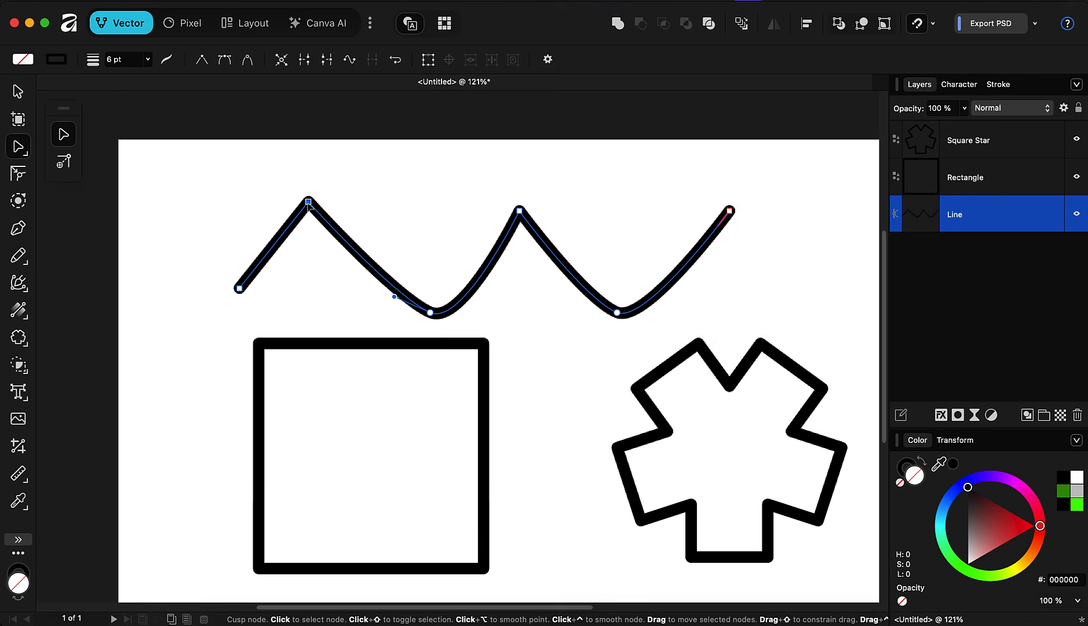
pyautogui.moveTo(431, 314); pyautogui.dragTo(388, 297)
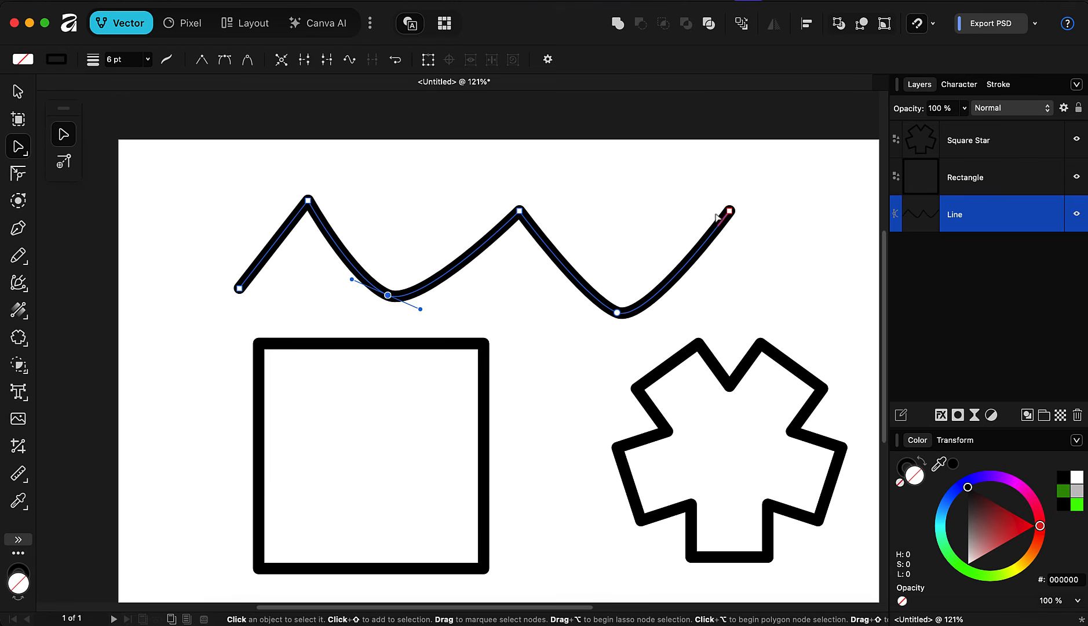
pyautogui.press('v')
pyautogui.press('a')
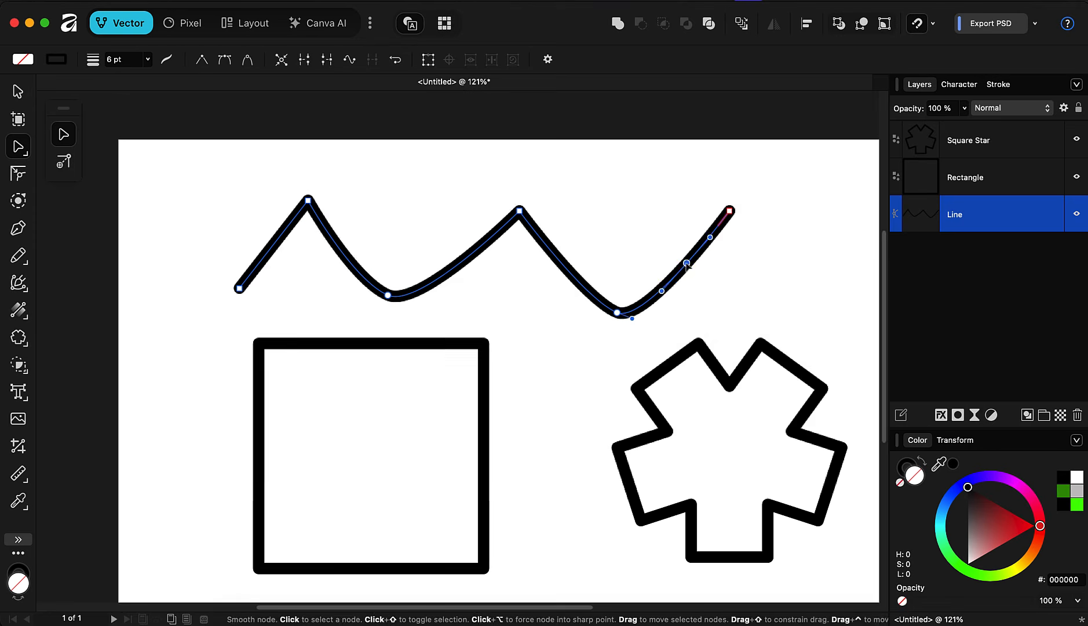
pyautogui.click(729, 211)
pyautogui.moveTo(729, 212); pyautogui.dragTo(783, 295)
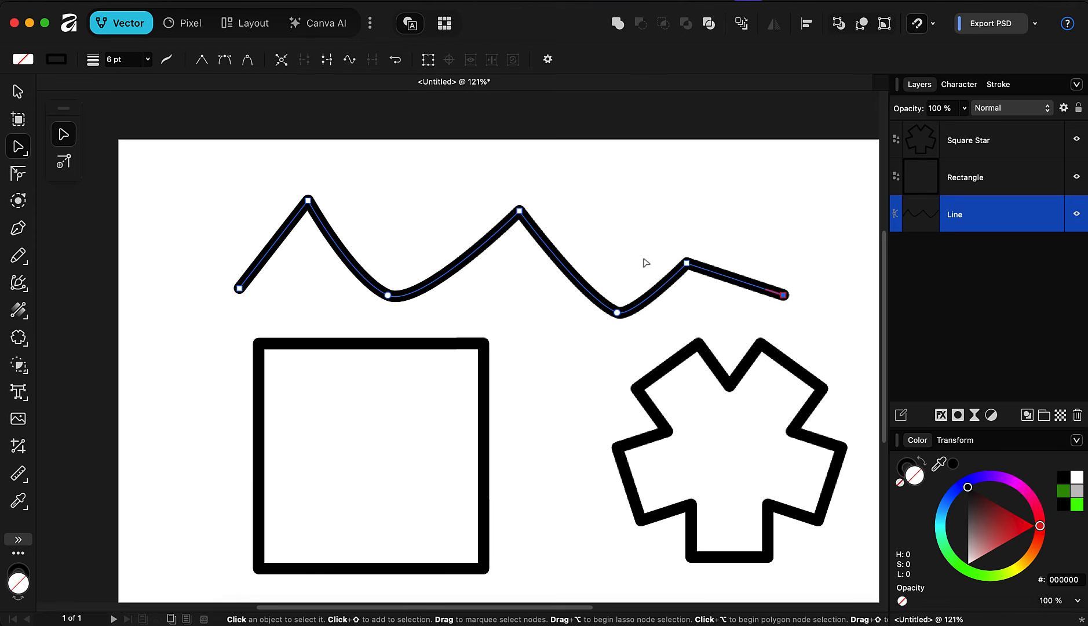
pyautogui.moveTo(688, 263); pyautogui.dragTo(693, 210)
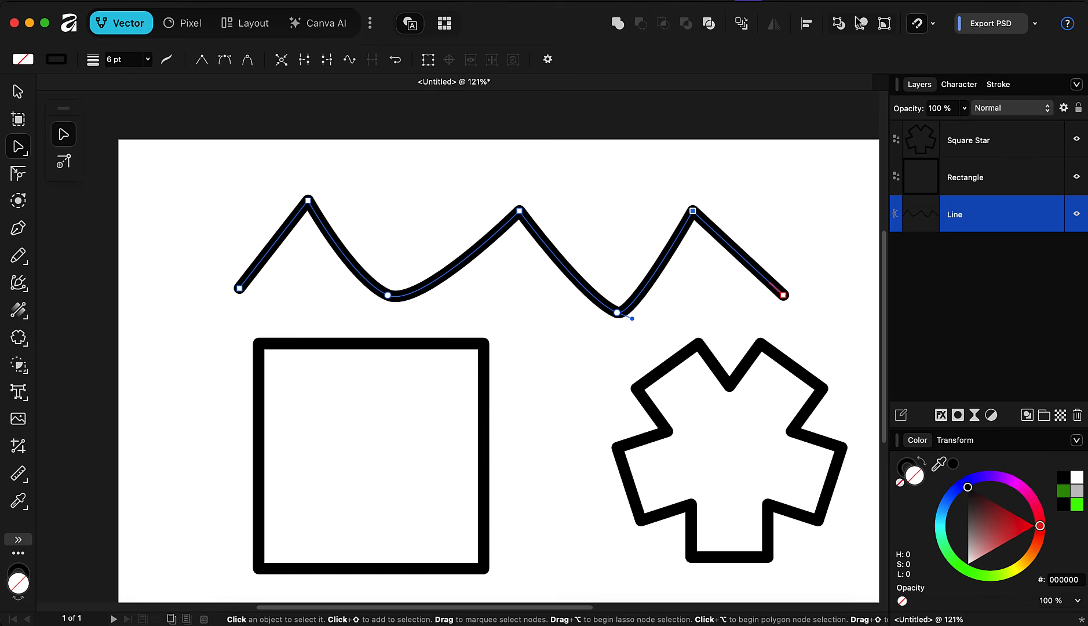
# Review the snapping options, shift the third peak outward, and raise the second valley level with the first.
pyautogui.click(931, 23)
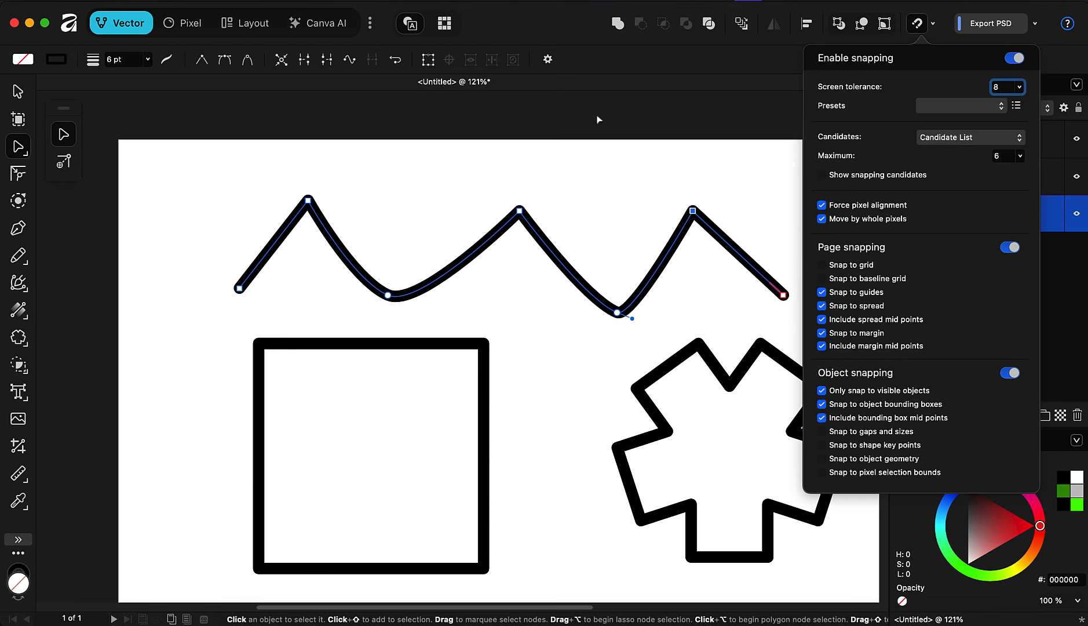
pyautogui.click(656, 187)
pyautogui.click(700, 216)
pyautogui.moveTo(693, 212)
pyautogui.mouseDown()
pyautogui.moveTo(686, 191)
pyautogui.moveTo(692, 213)
pyautogui.moveTo(532, 213)
pyautogui.moveTo(668, 226)
pyautogui.moveTo(711, 223)
pyautogui.moveTo(688, 223)
pyautogui.moveTo(705, 210)
pyautogui.mouseUp()
pyautogui.moveTo(618, 320); pyautogui.dragTo(617, 296)
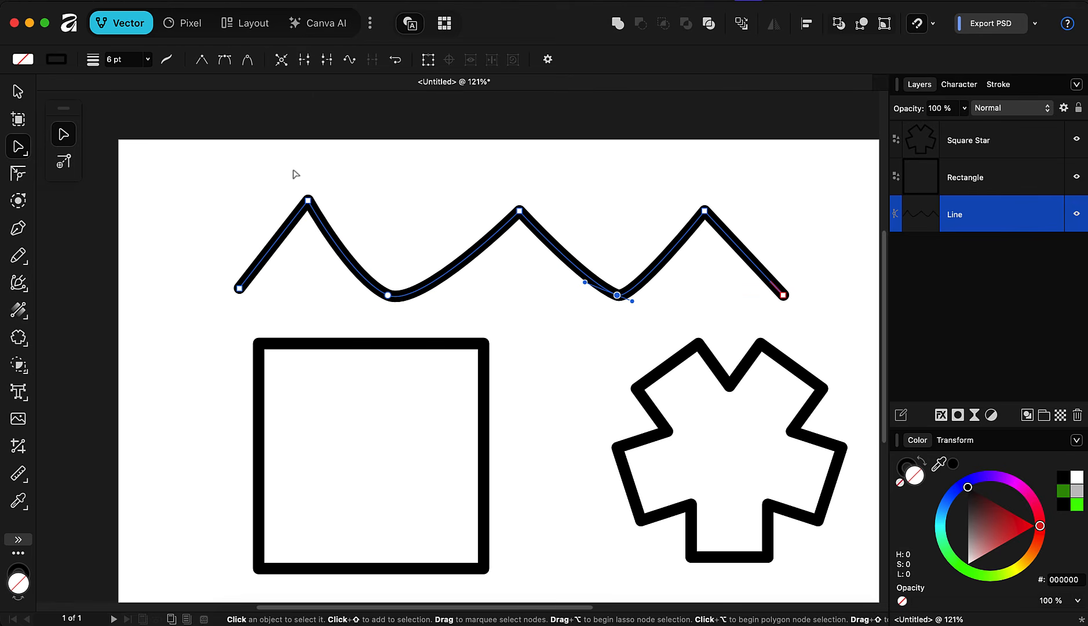
# Select all nodes of the wavy line, convert them to sharp nodes, and clear the node selection.
pyautogui.moveTo(183, 165); pyautogui.dragTo(826, 316)
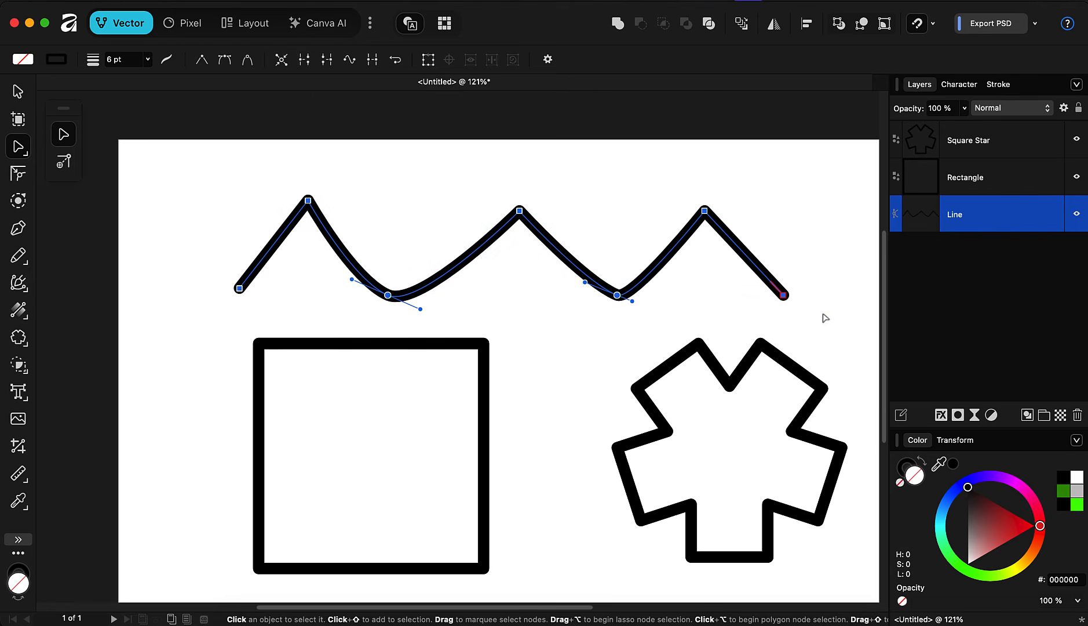
pyautogui.click(202, 59)
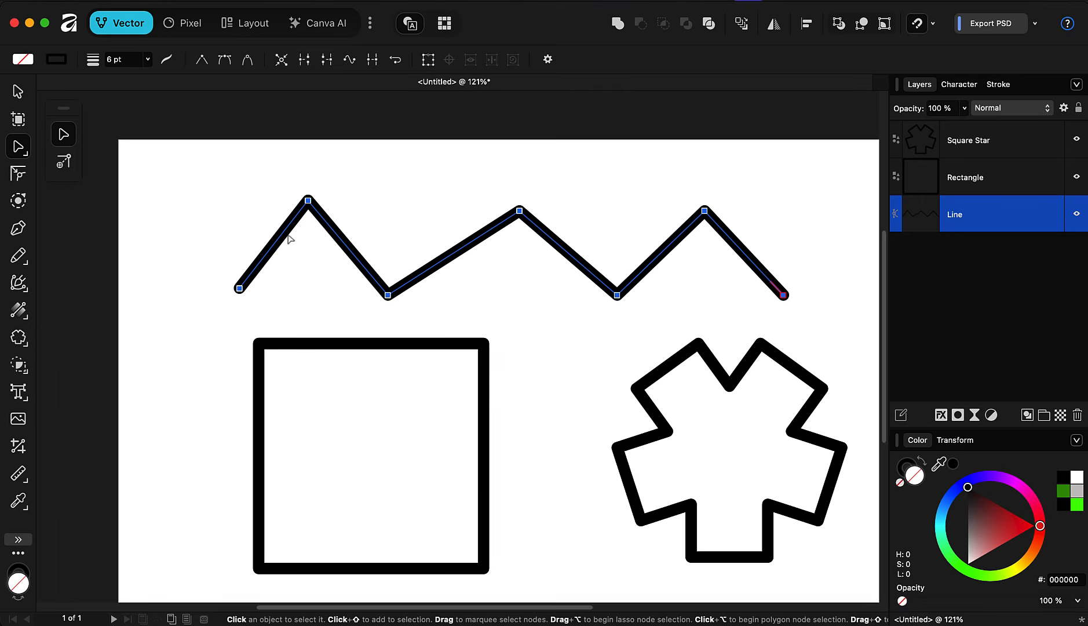
pyautogui.moveTo(176, 169); pyautogui.dragTo(822, 317)
pyautogui.click(337, 209)
# Try moving the zigzag's first peak node downward, then return it to its place and deselect it.
pyautogui.click(308, 203)
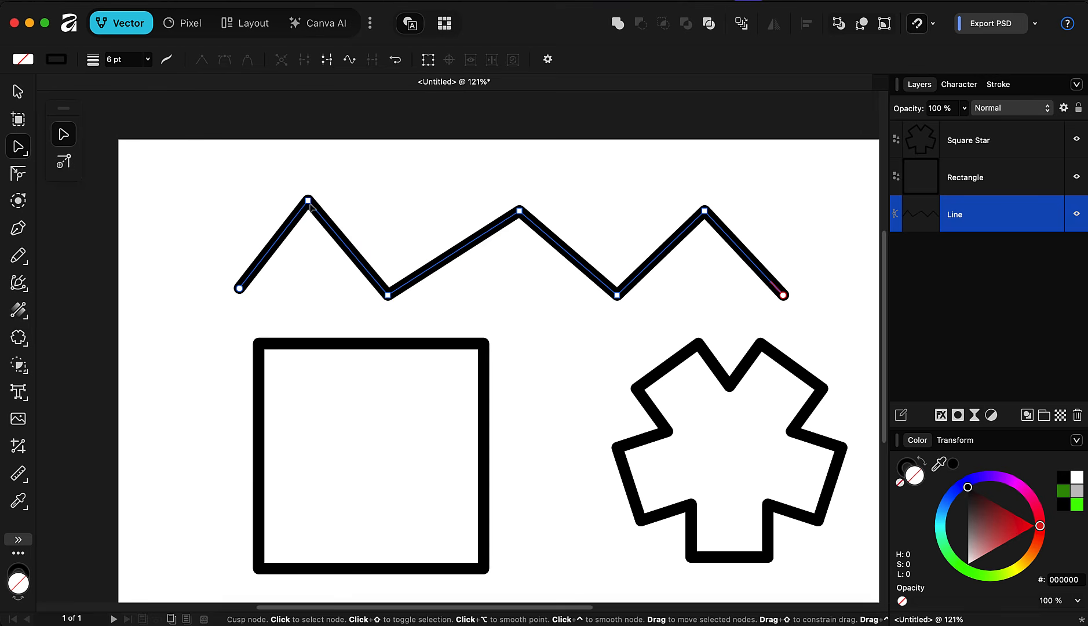
pyautogui.moveTo(310, 206); pyautogui.dragTo(322, 231)
pyautogui.moveTo(304, 234); pyautogui.dragTo(310, 204)
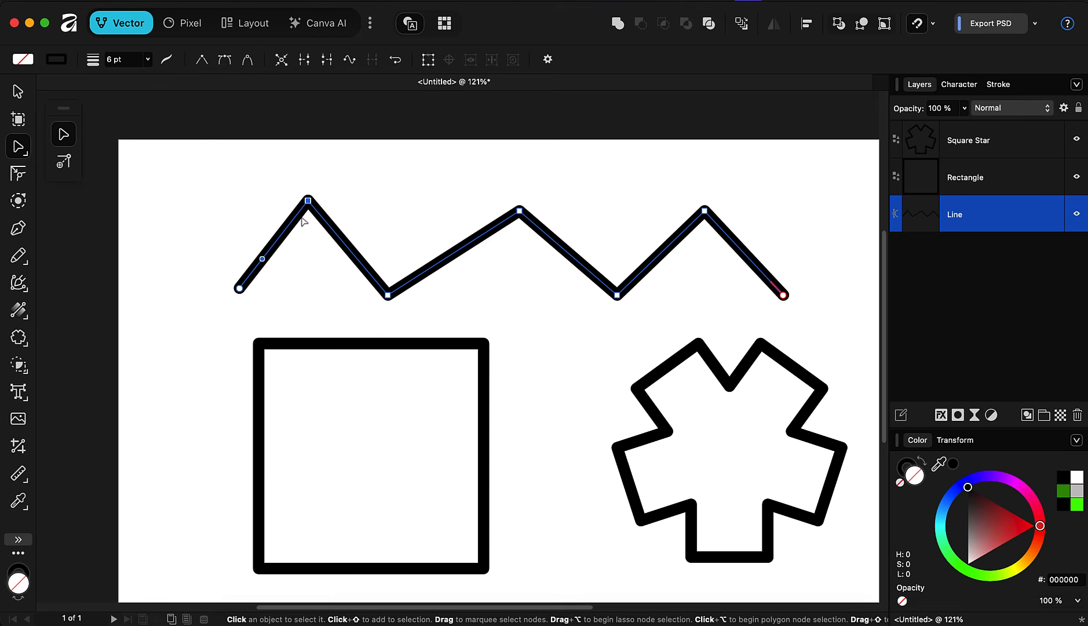
pyautogui.click(301, 217)
# Select all zigzag nodes, convert them to smart nodes, and lengthen both handles of the second and first peaks to widen their curves.
pyautogui.moveTo(189, 163); pyautogui.dragTo(819, 340)
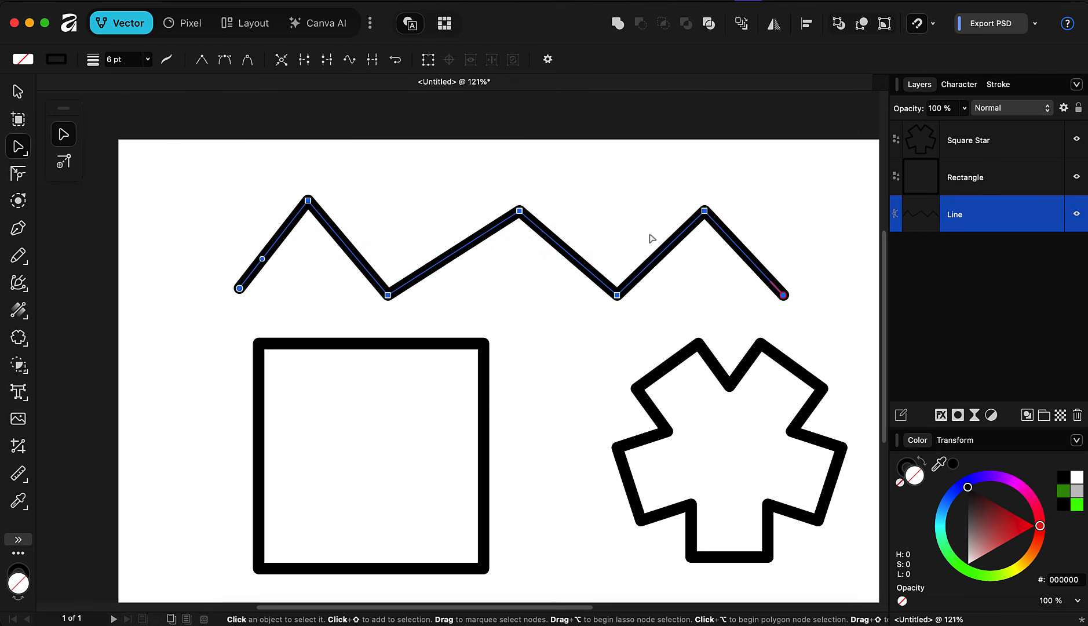
pyautogui.click(247, 59)
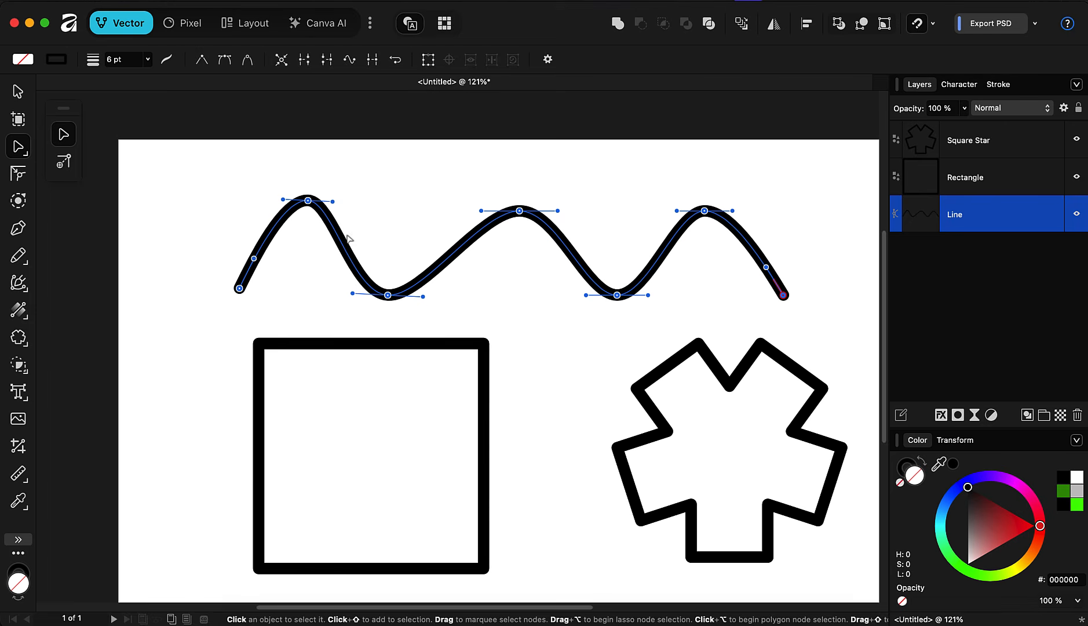
pyautogui.moveTo(335, 201)
pyautogui.mouseDown()
pyautogui.moveTo(389, 206)
pyautogui.moveTo(332, 214)
pyautogui.mouseUp()
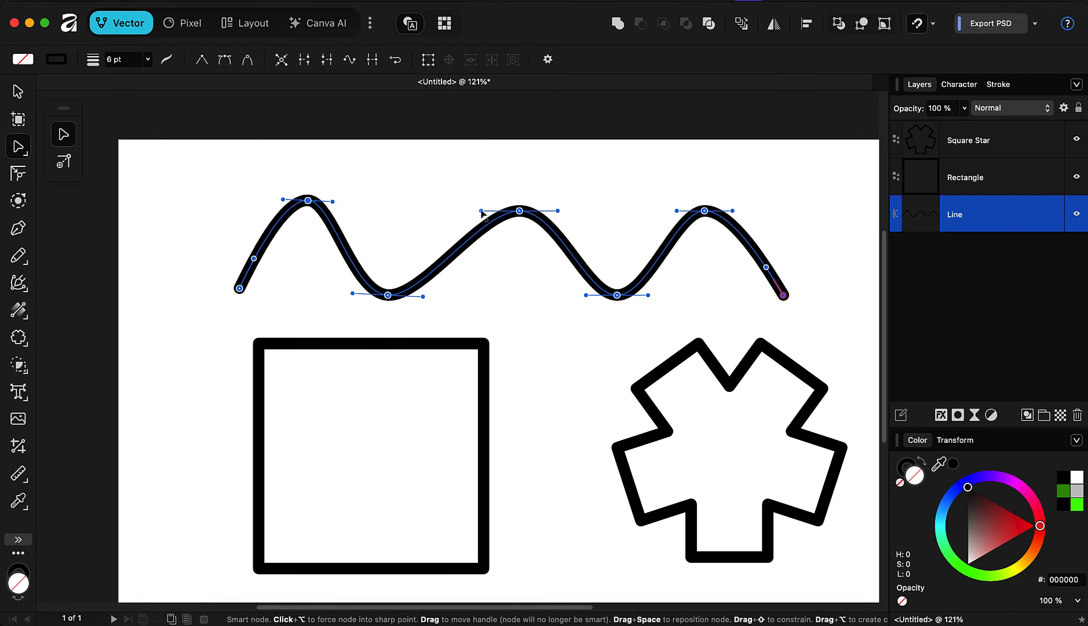
pyautogui.moveTo(481, 212); pyautogui.dragTo(439, 213)
pyautogui.moveTo(560, 215); pyautogui.dragTo(602, 215)
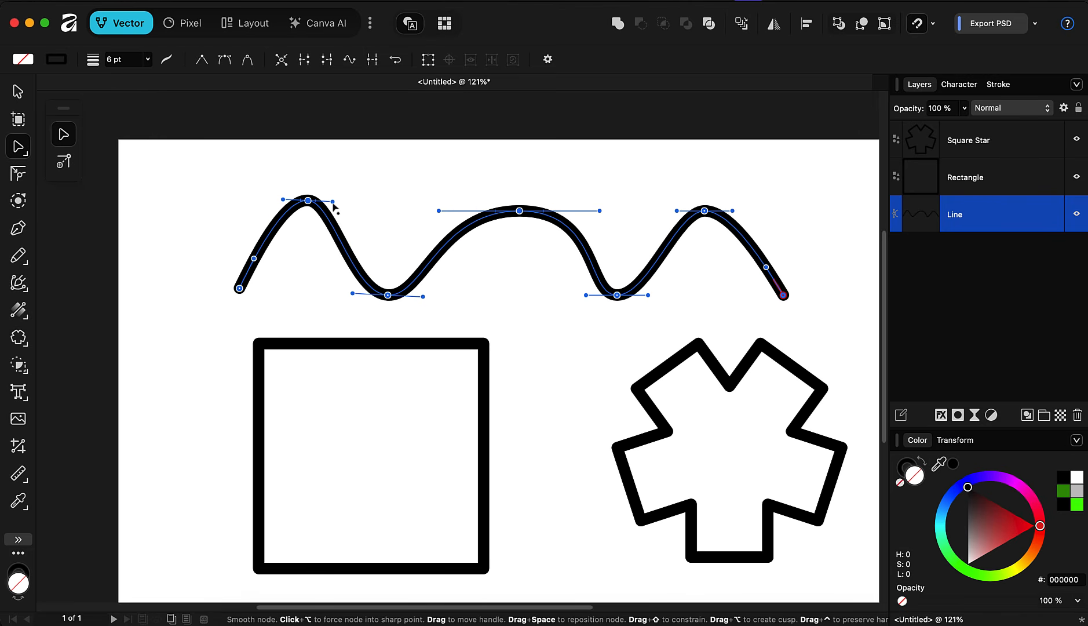
pyautogui.moveTo(334, 203); pyautogui.dragTo(363, 205)
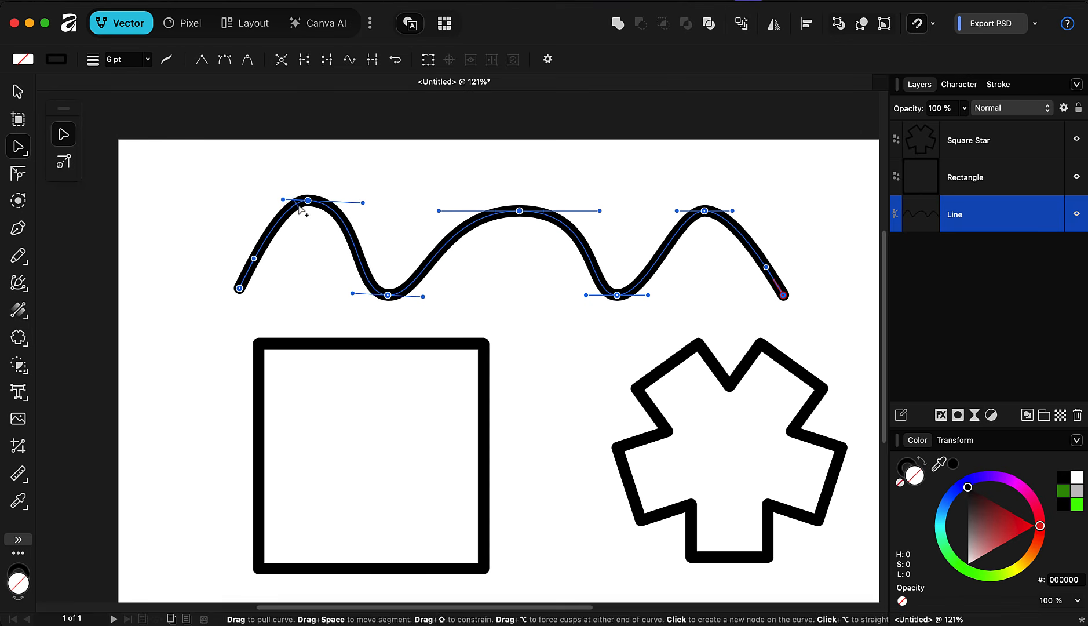
pyautogui.moveTo(283, 199); pyautogui.dragTo(253, 201)
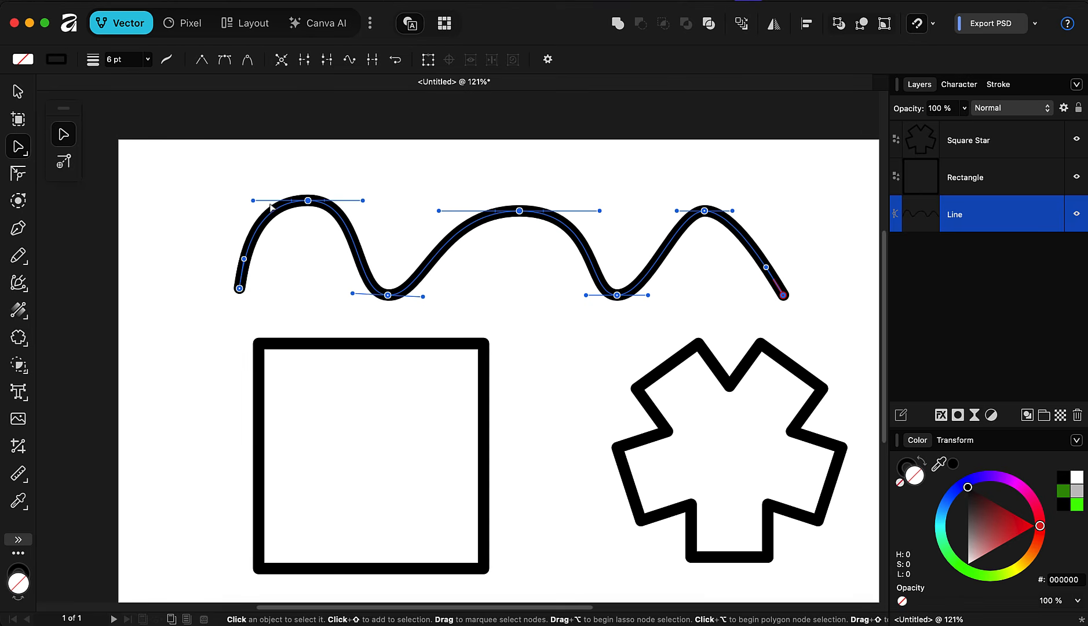
# Select all nodes of the wavy line and convert them to sharp nodes.
pyautogui.moveTo(202, 166); pyautogui.dragTo(811, 326)
pyautogui.click(202, 59)
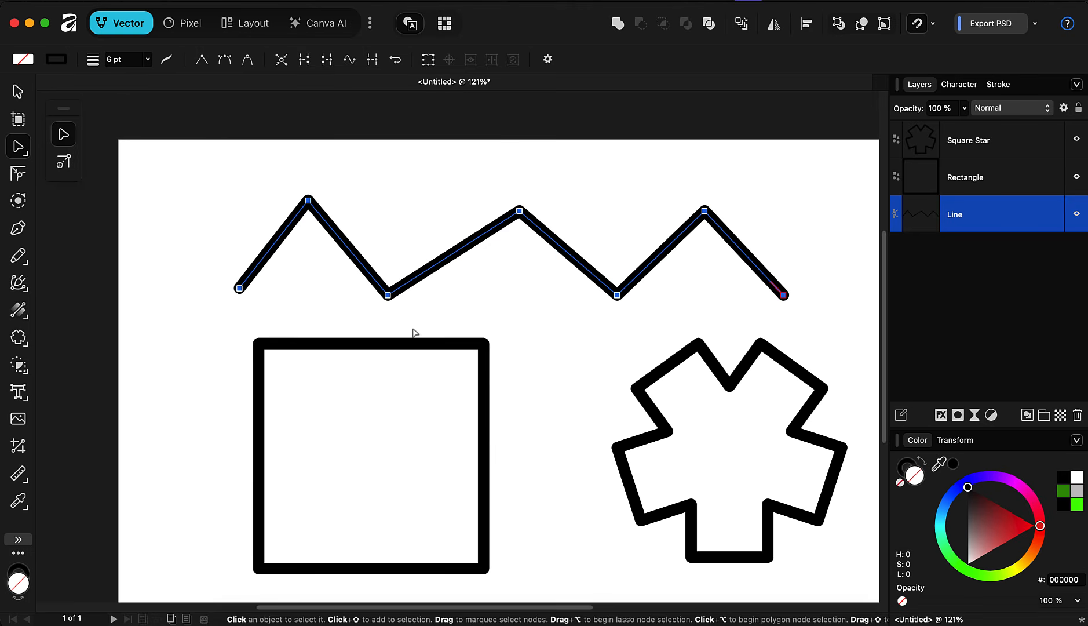
# Make the square slightly narrower from its upper-right corner and convert it to curves.
pyautogui.scroll(-1, 332, 212)
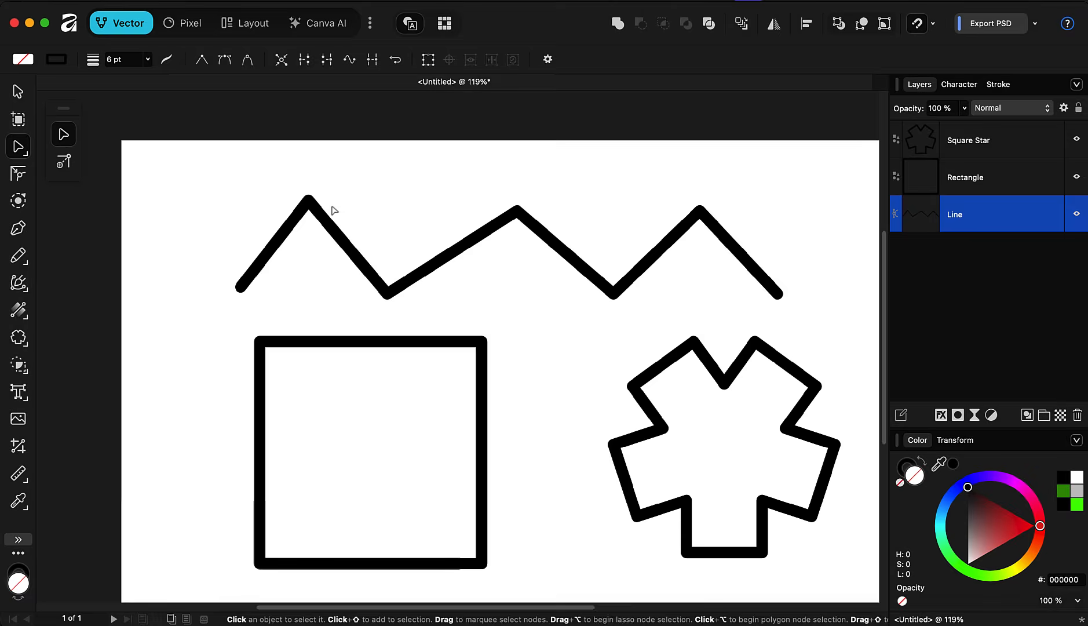
pyautogui.scroll(1, 371, 218)
pyautogui.scroll(-3, 382, 219)
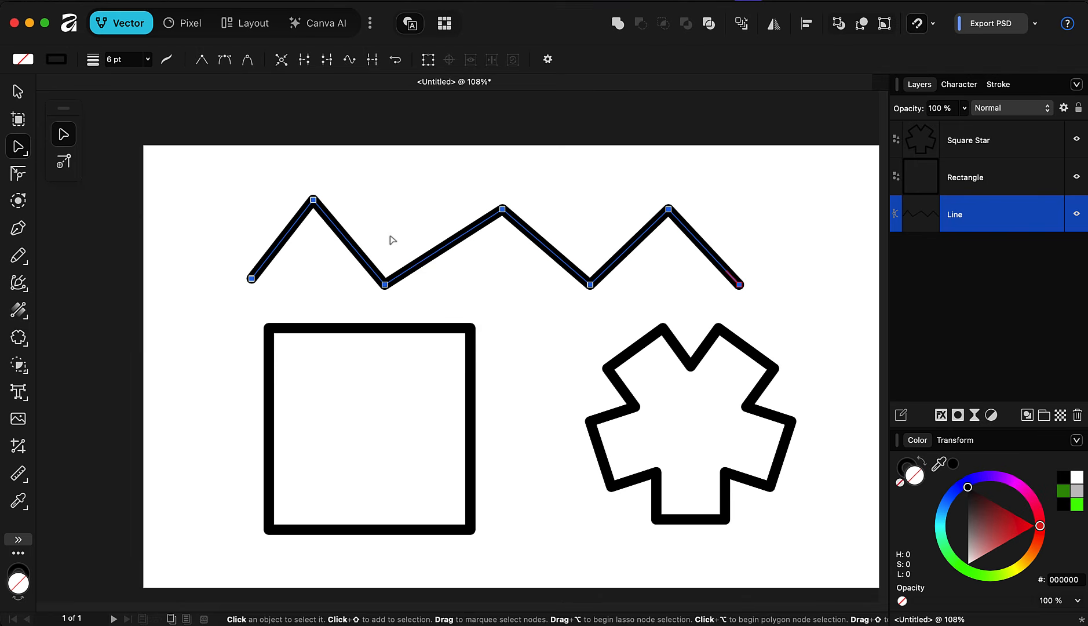
pyautogui.scroll(-3, 389, 237)
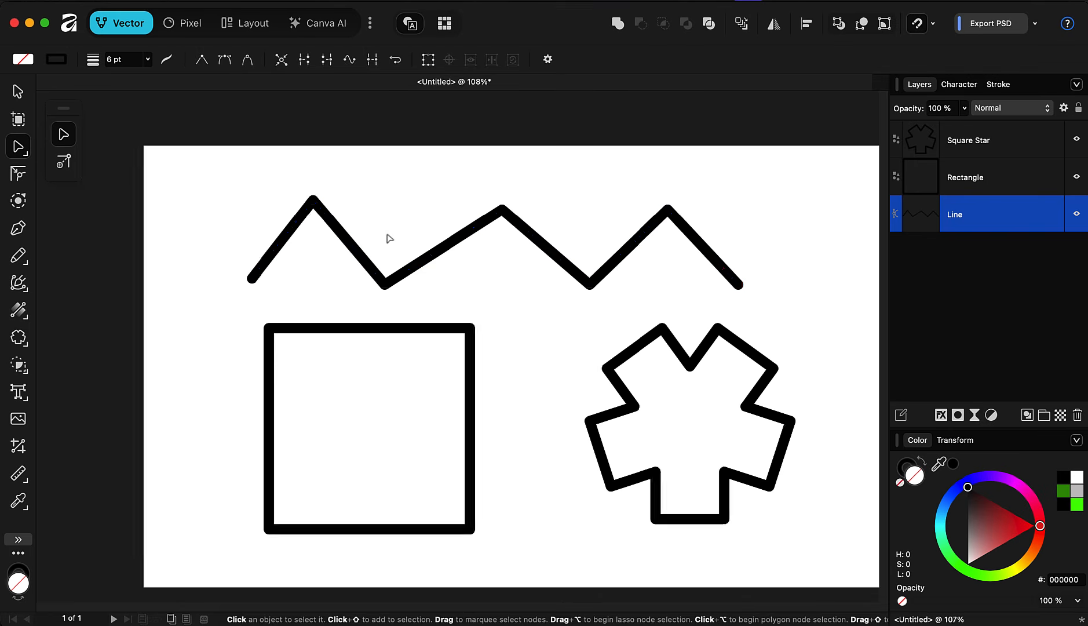
pyautogui.click(407, 320)
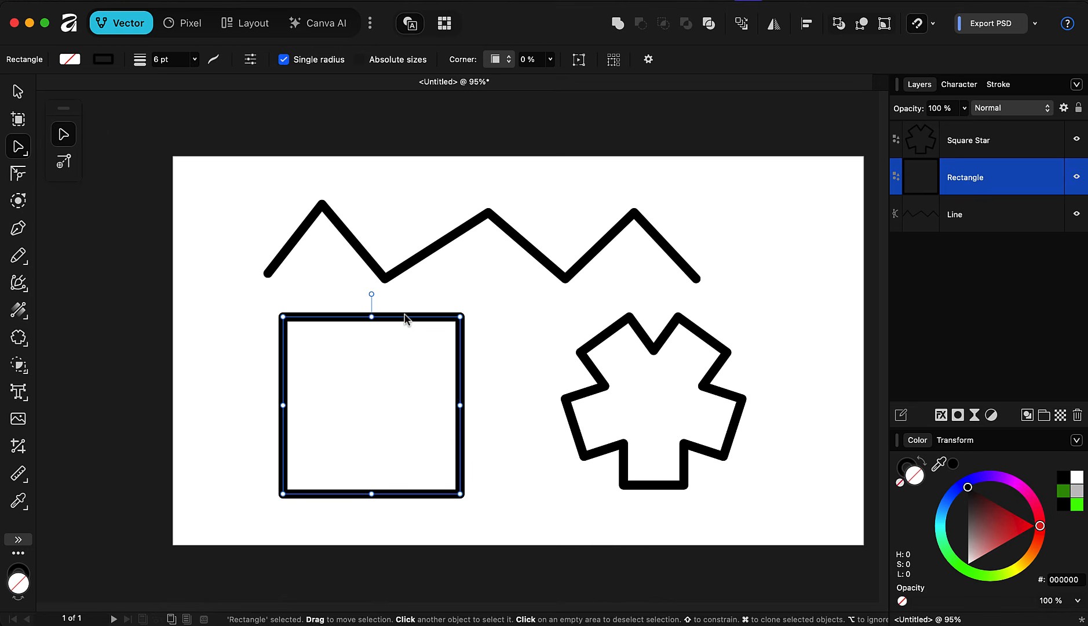
pyautogui.moveTo(461, 318)
pyautogui.mouseDown()
pyautogui.moveTo(405, 348)
pyautogui.moveTo(453, 316)
pyautogui.mouseUp()
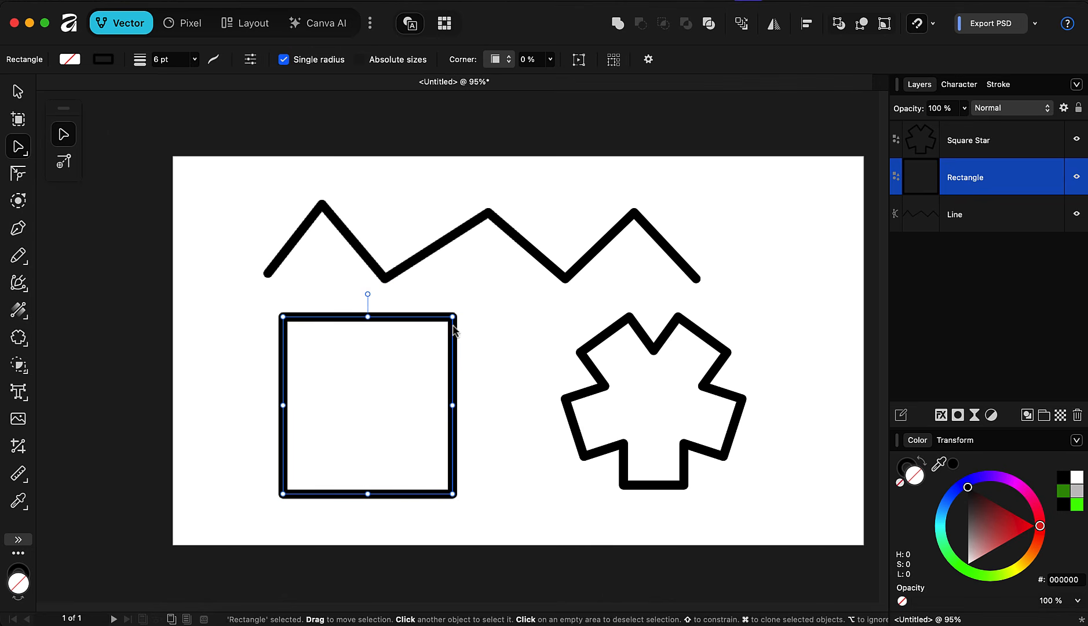
pyautogui.rightClick(292, 323)
pyautogui.scroll(-5, 377, 521)
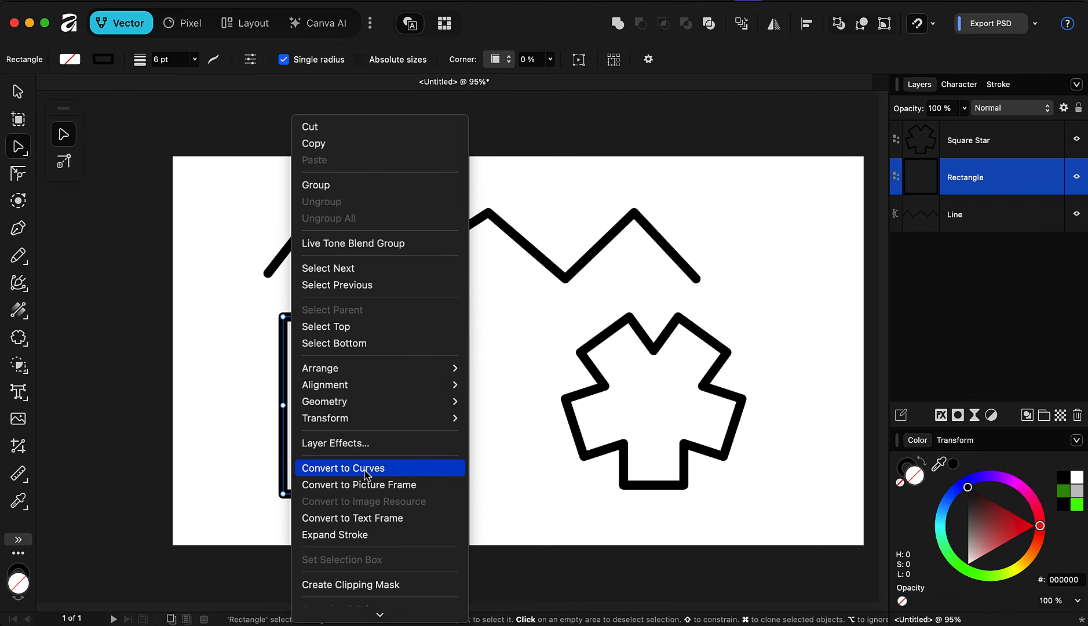
pyautogui.click(366, 474)
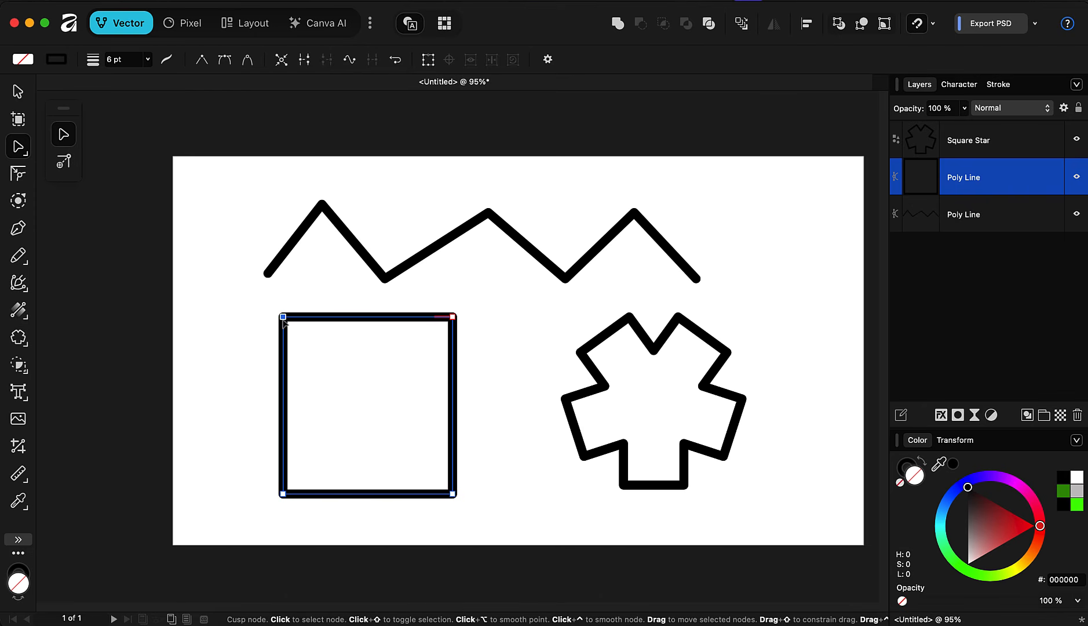
# Reshape the converted square by moving its two upper nodes and lower-right node, and delete the inward-moved node to leave a triangle.
pyautogui.moveTo(283, 318)
pyautogui.mouseDown()
pyautogui.moveTo(421, 438)
pyautogui.moveTo(410, 443)
pyautogui.mouseUp()
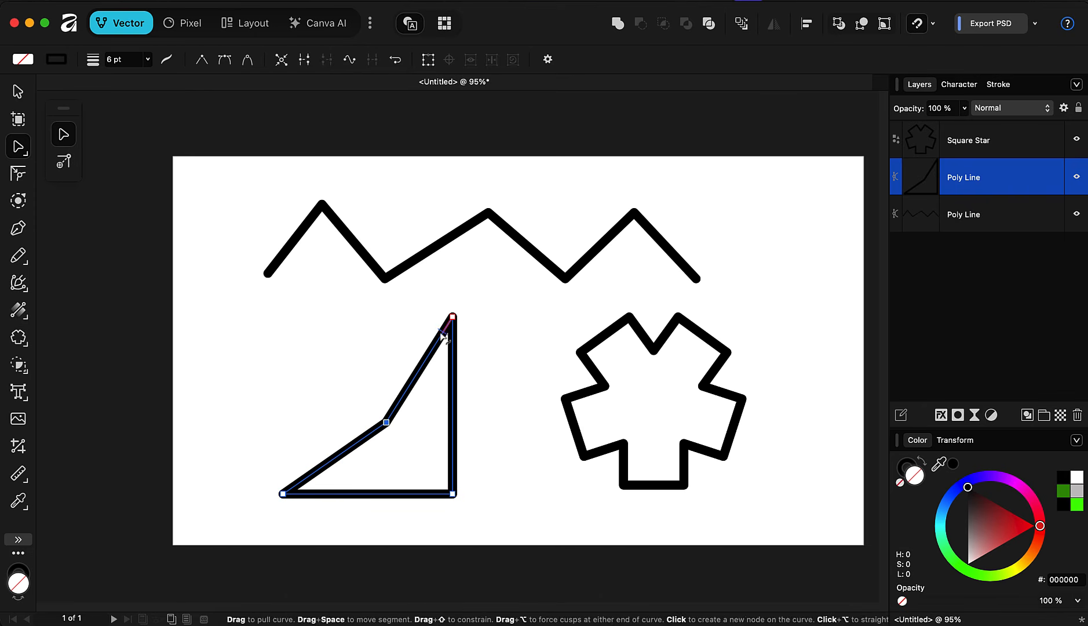
pyautogui.moveTo(454, 318); pyautogui.dragTo(421, 308)
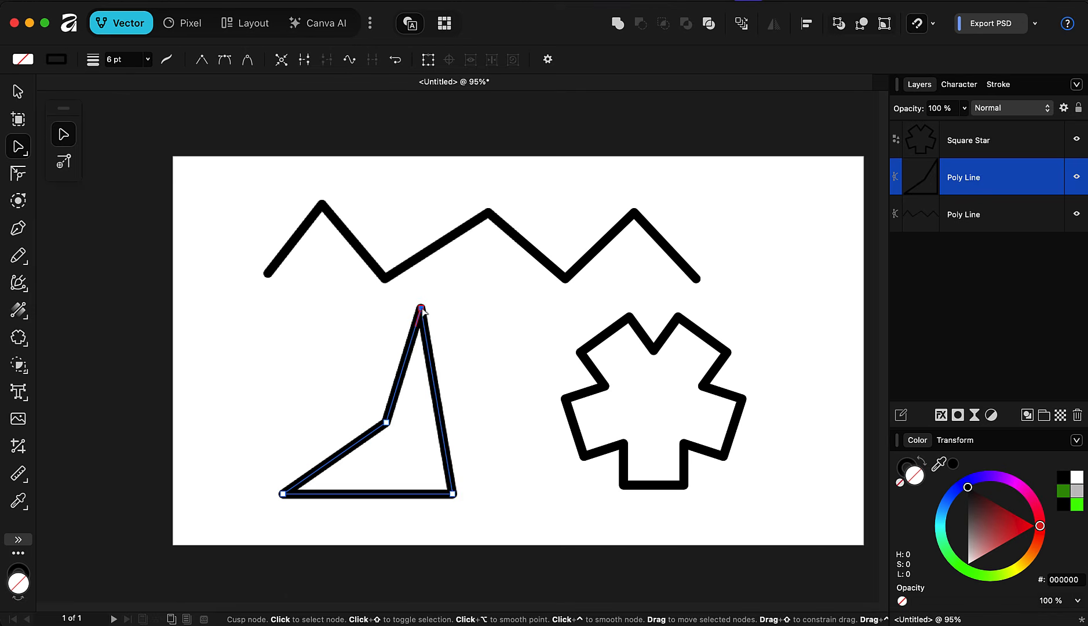
pyautogui.moveTo(453, 494); pyautogui.dragTo(510, 484)
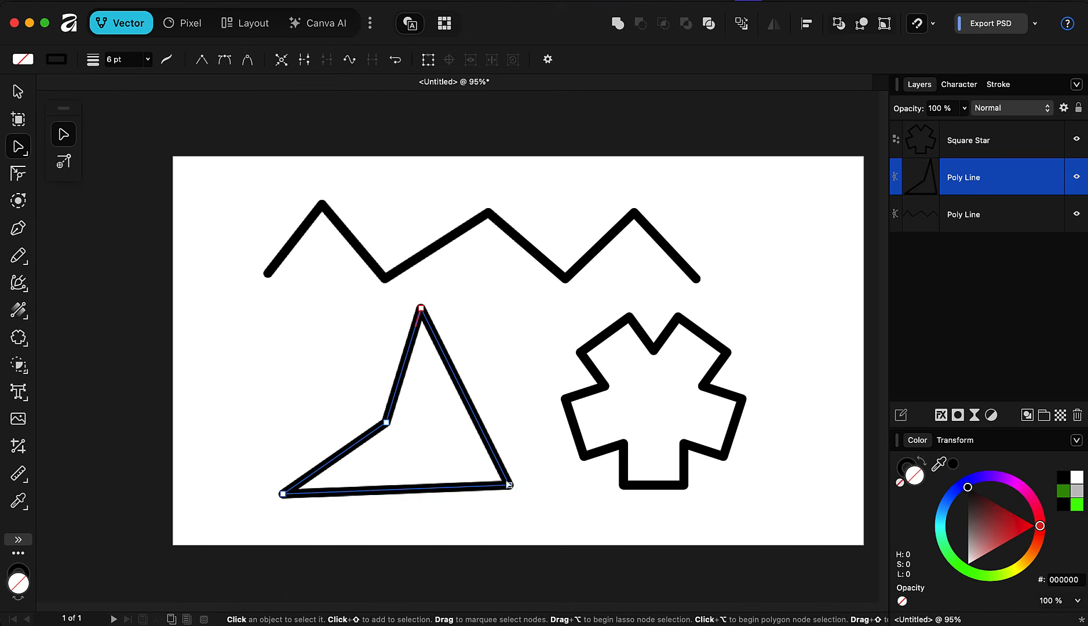
pyautogui.moveTo(360, 401); pyautogui.dragTo(424, 457)
pyautogui.press('BackSpace')
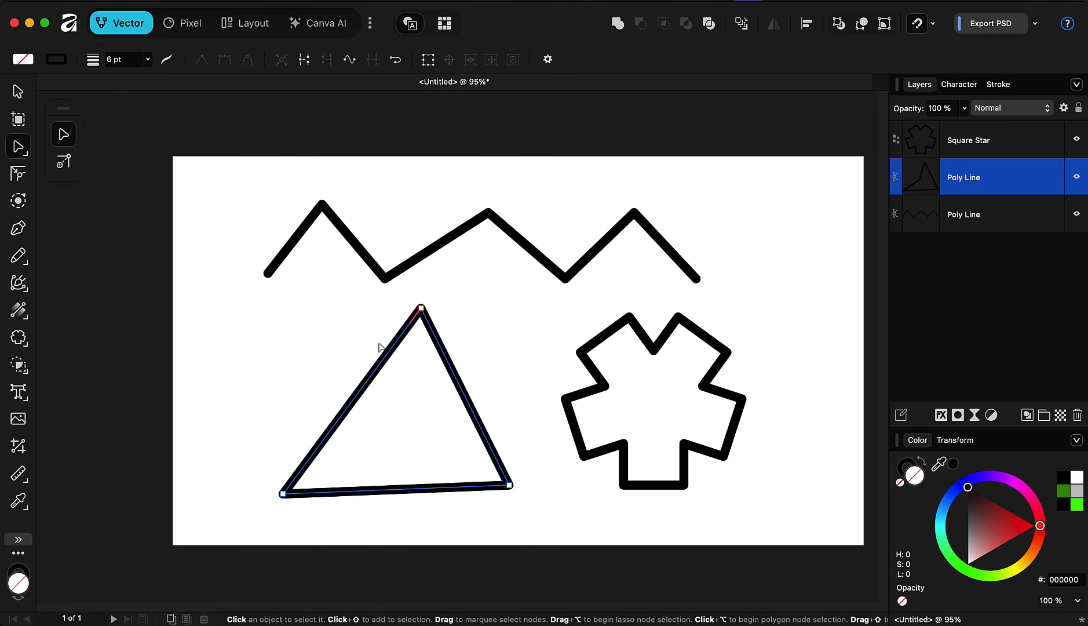
# Narrow the triangle by moving its lower-right and apex nodes inward, and bend its three sides inward into concave curves.
pyautogui.moveTo(510, 485); pyautogui.dragTo(413, 502)
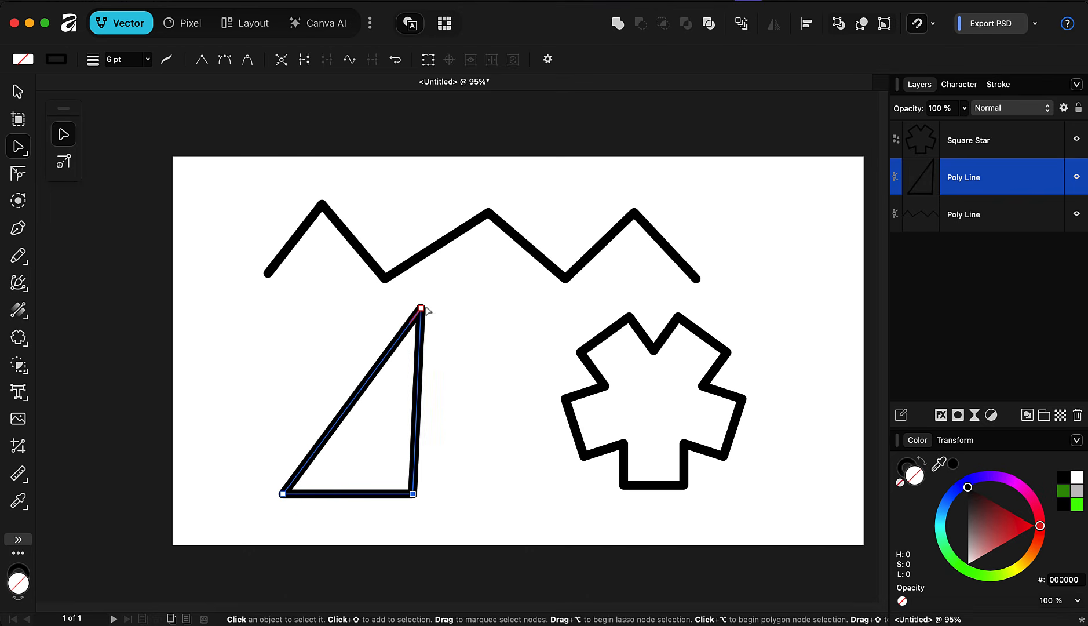
pyautogui.moveTo(421, 308); pyautogui.dragTo(356, 336)
pyautogui.scroll(3, 332, 503)
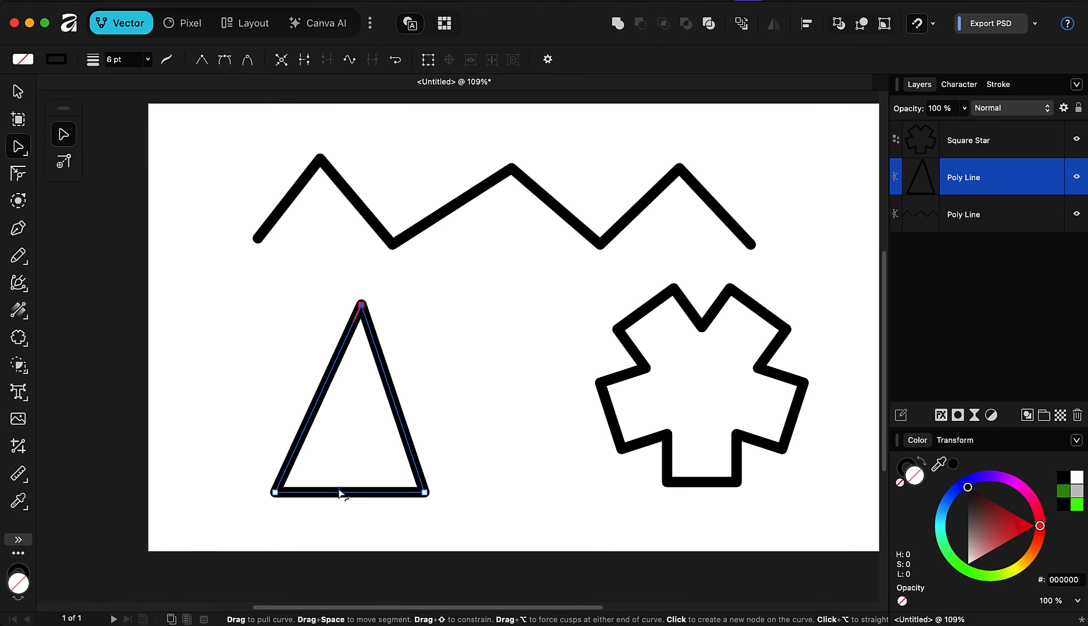
pyautogui.moveTo(340, 492); pyautogui.dragTo(347, 461)
pyautogui.moveTo(388, 385); pyautogui.dragTo(334, 416)
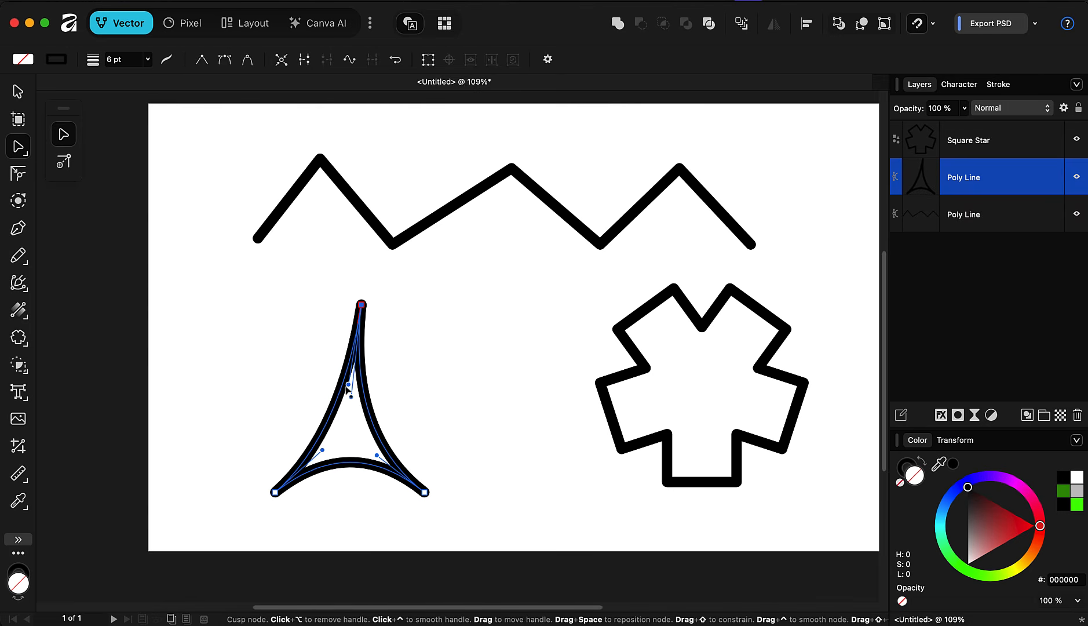
# Convert the Square Star to curves and shift the inner node of its upper-left arm slightly outward.
pyautogui.click(701, 326)
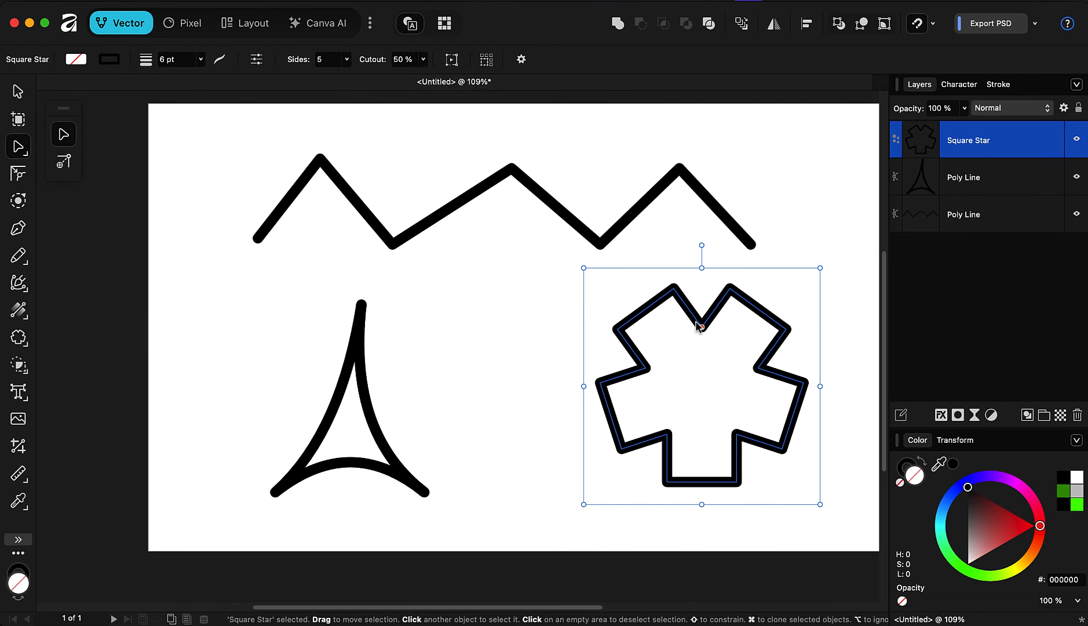
pyautogui.rightClick(697, 324)
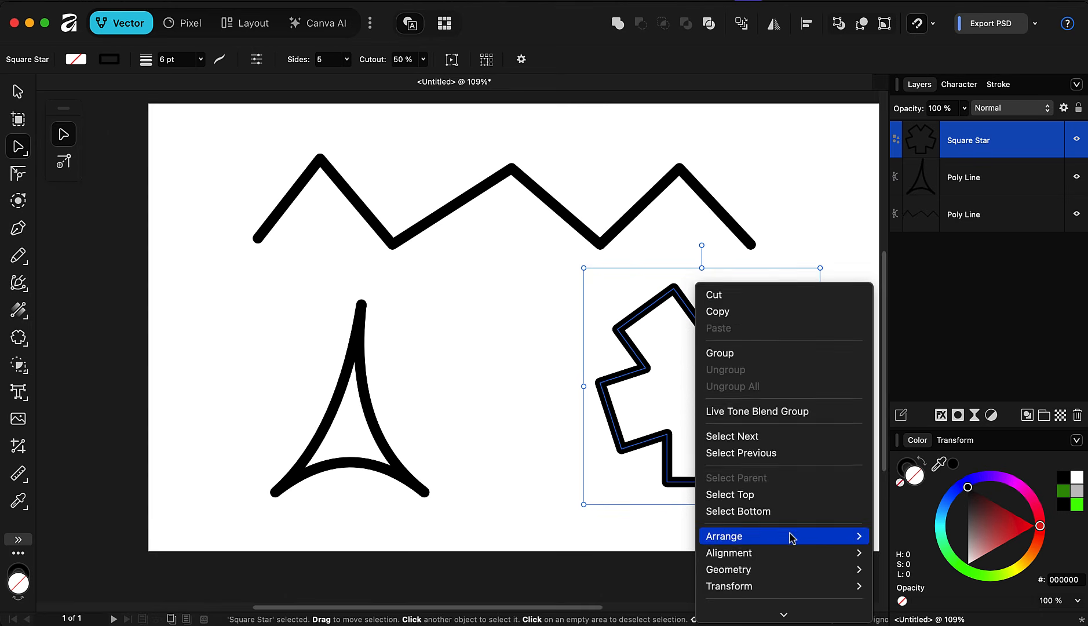
pyautogui.click(753, 470)
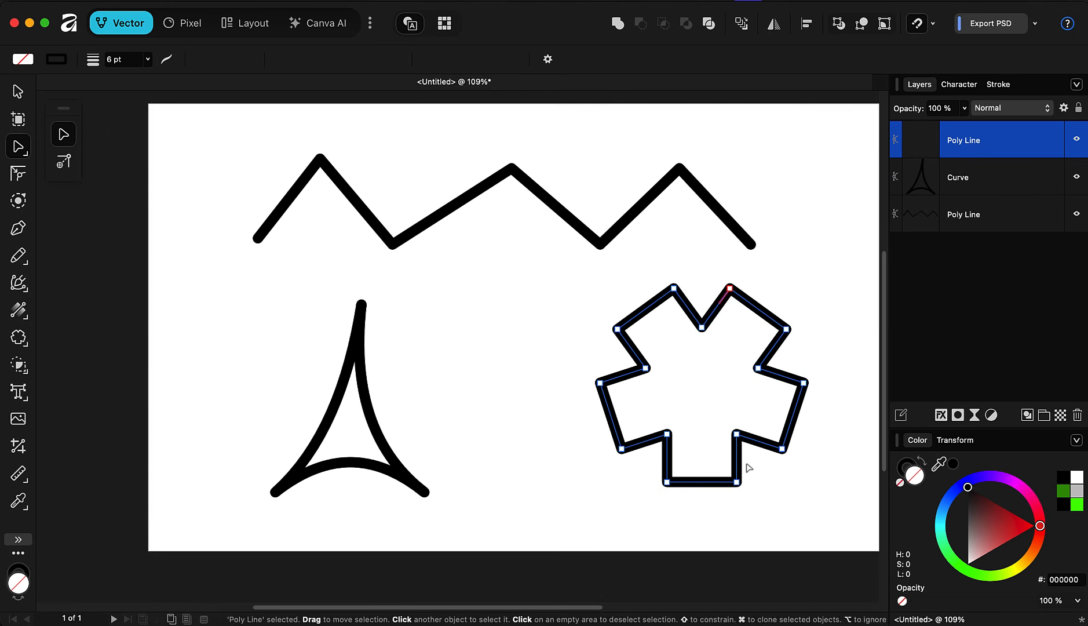
pyautogui.moveTo(675, 290)
pyautogui.mouseDown()
pyautogui.moveTo(639, 273)
pyautogui.moveTo(715, 272)
pyautogui.moveTo(638, 260)
pyautogui.moveTo(663, 292)
pyautogui.mouseUp()
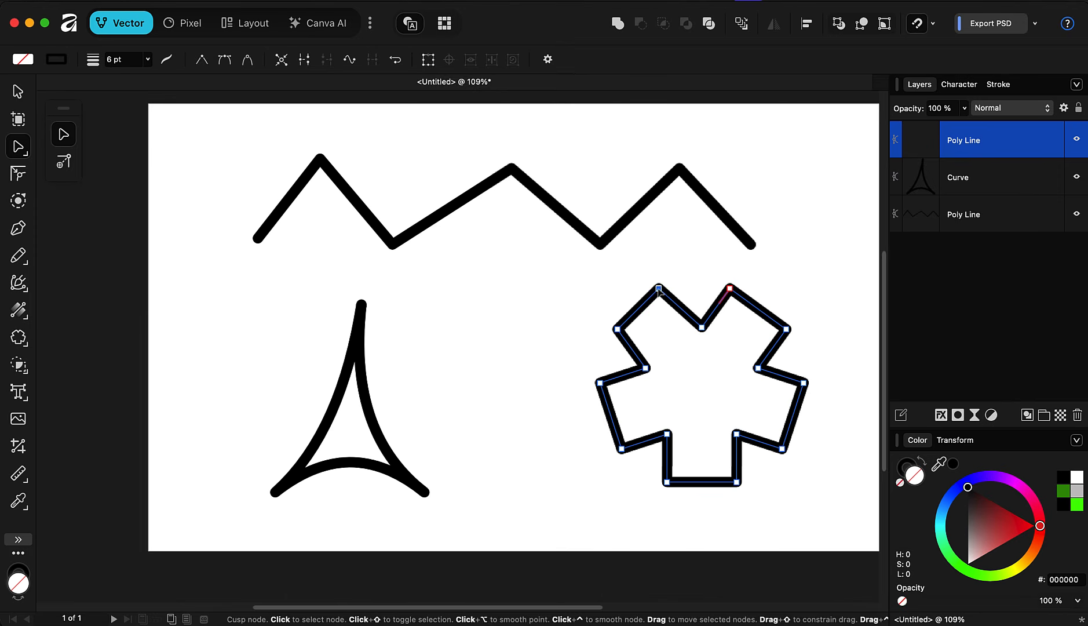
# Delete the first, third, fifth and last segments of the zigzag line, leaving two separate strokes, and deselect it.
pyautogui.click(420, 228)
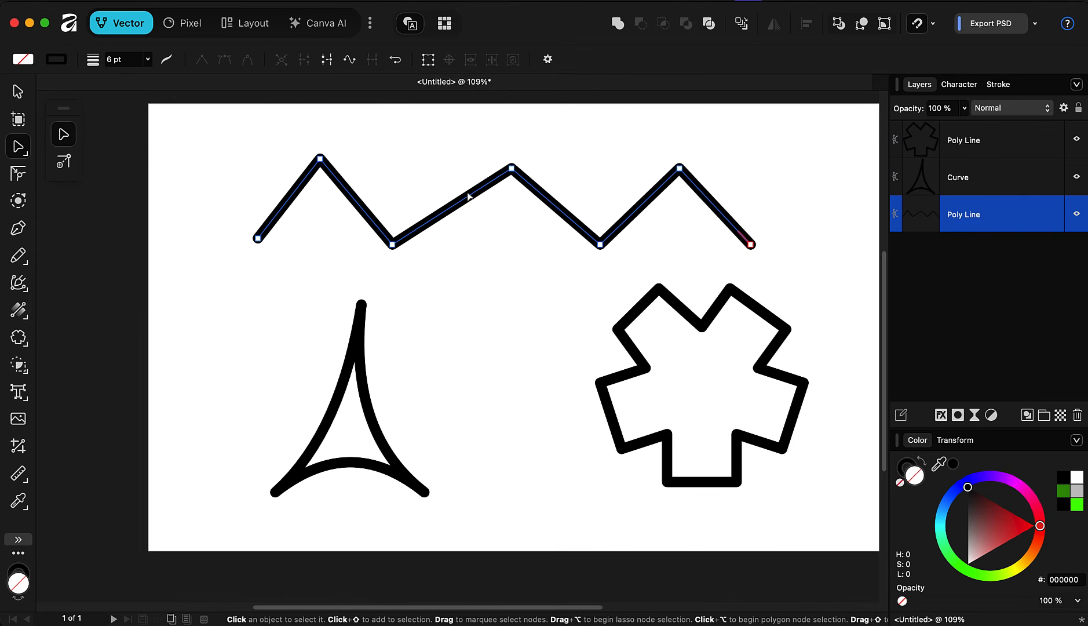
pyautogui.scroll(1, 426, 200)
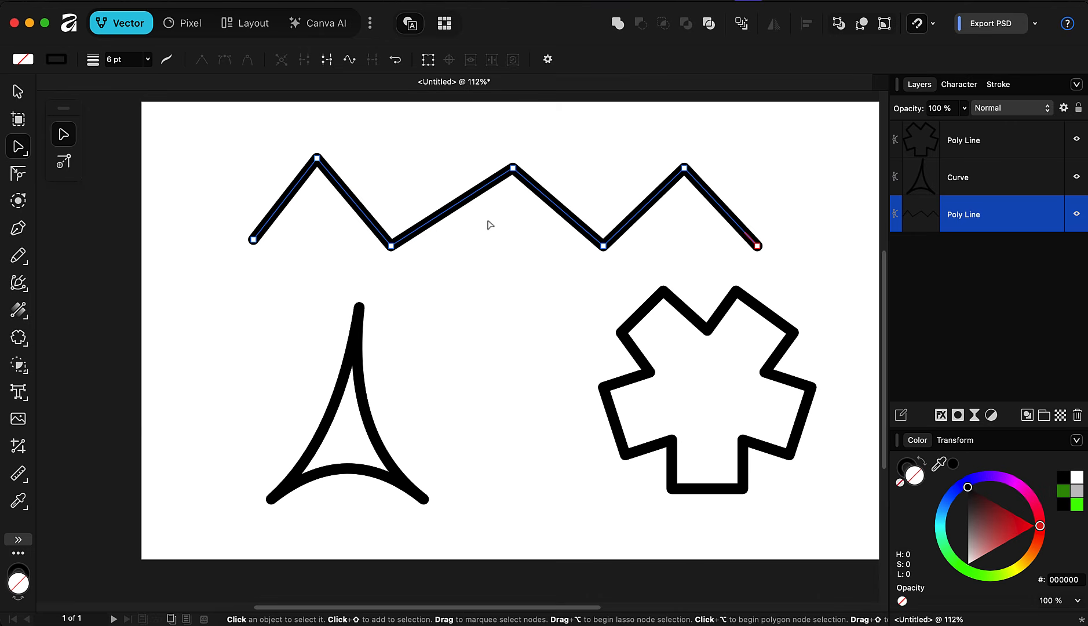
pyautogui.click(452, 208)
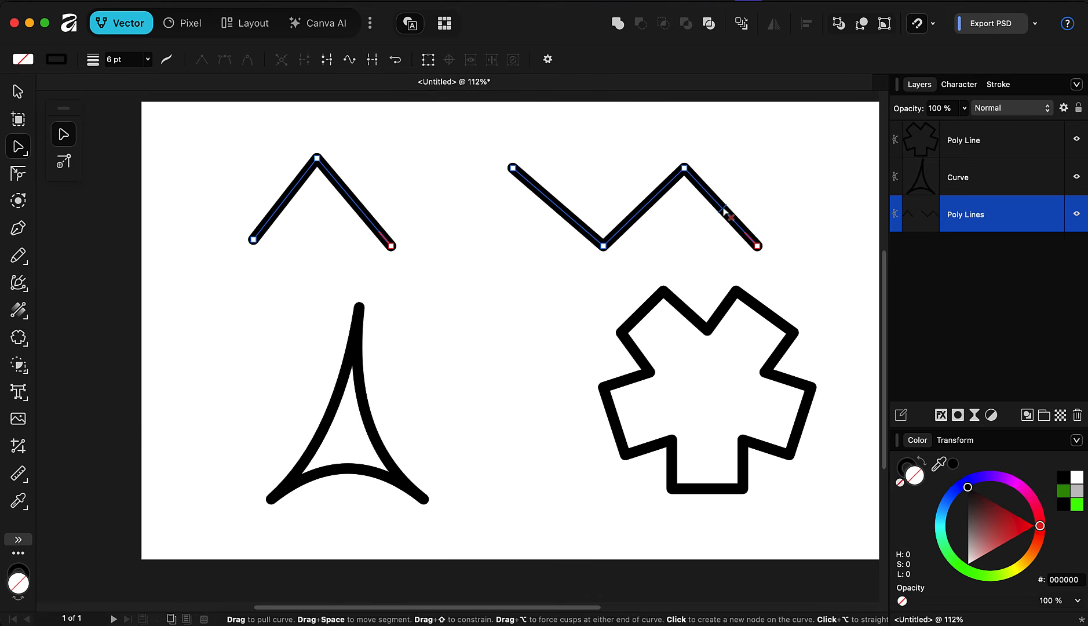
pyautogui.click(724, 212)
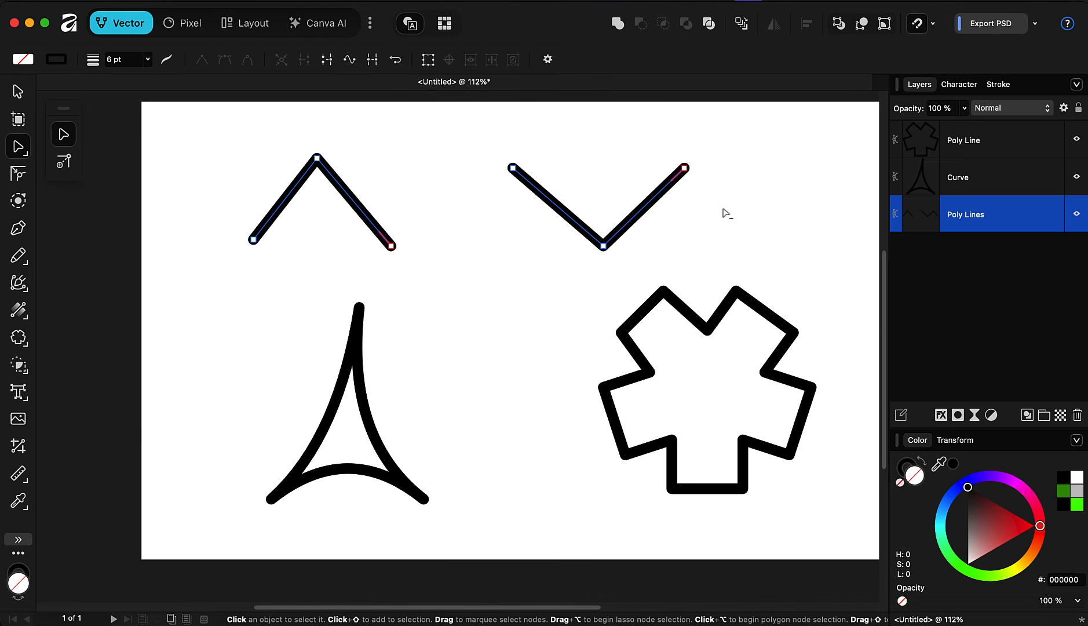
pyautogui.click(290, 197)
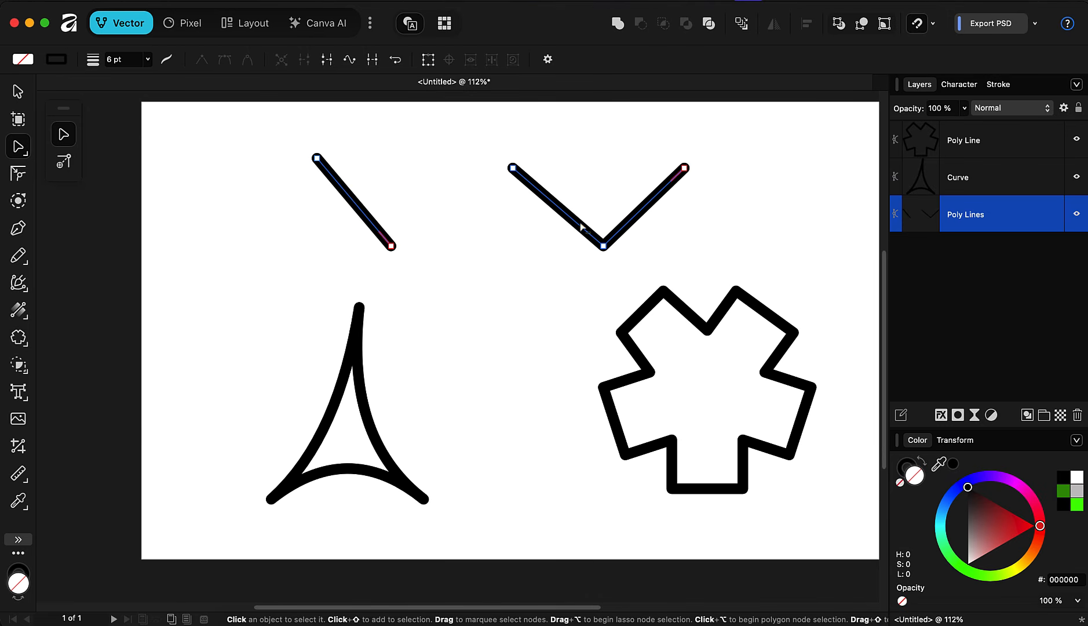
pyautogui.click(622, 233)
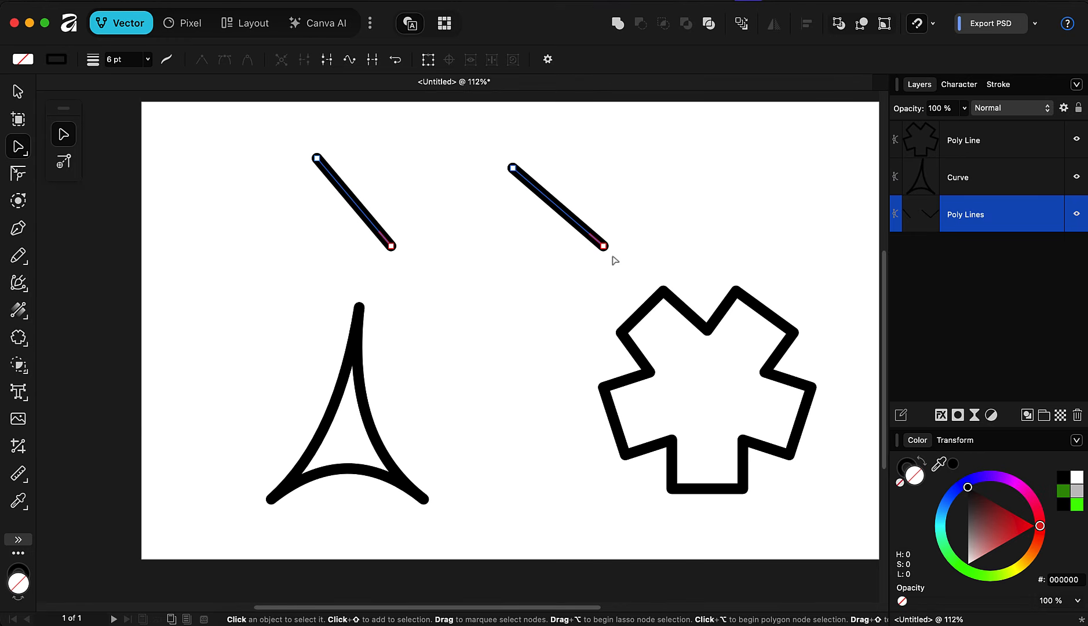
pyautogui.click(319, 235)
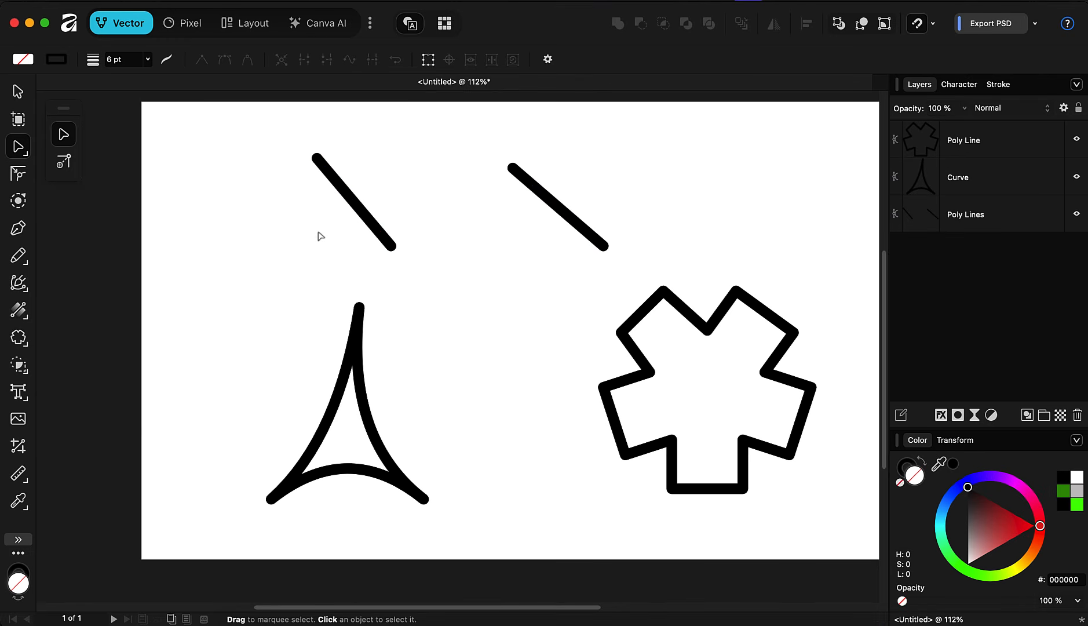
# Move the two remaining strokes together slightly down and to the right with the Move tool, and select the star outline.
pyautogui.click(15, 93)
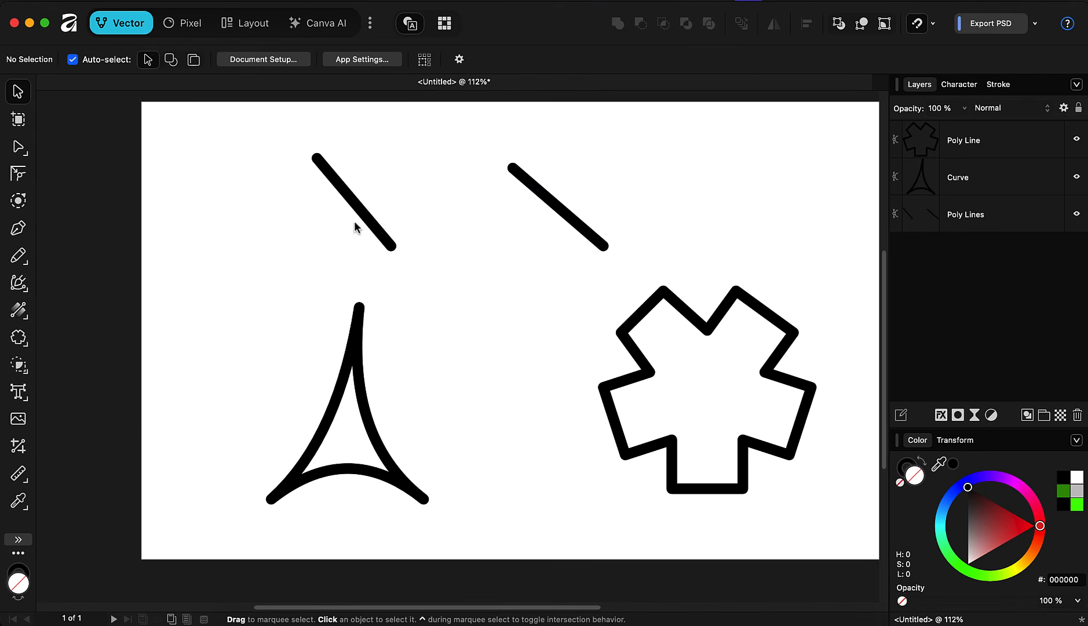
pyautogui.moveTo(357, 223); pyautogui.dragTo(417, 224)
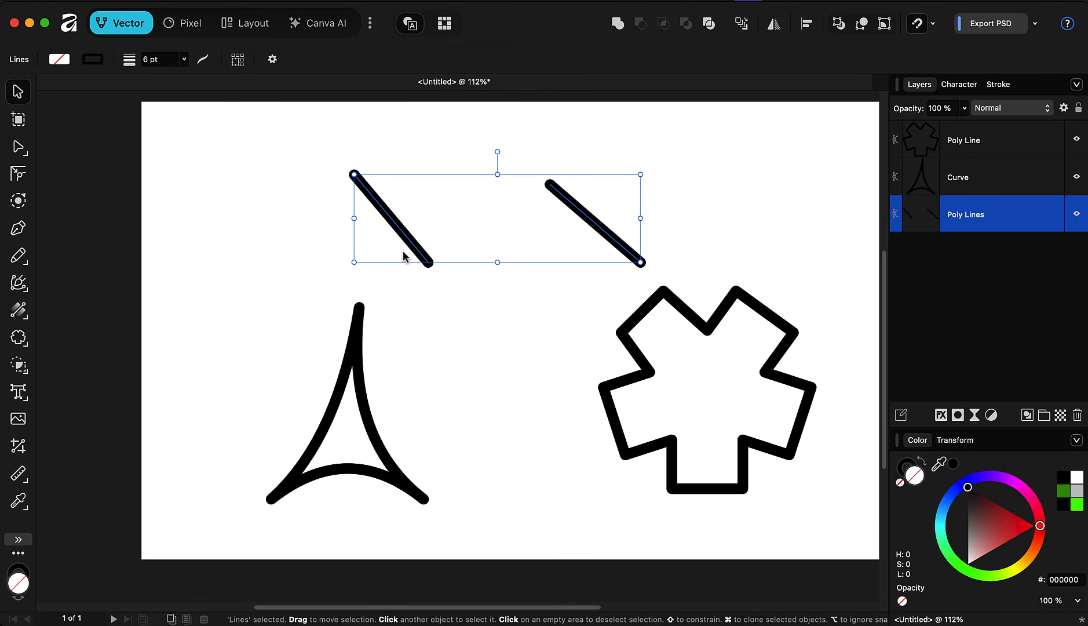
pyautogui.click(712, 321)
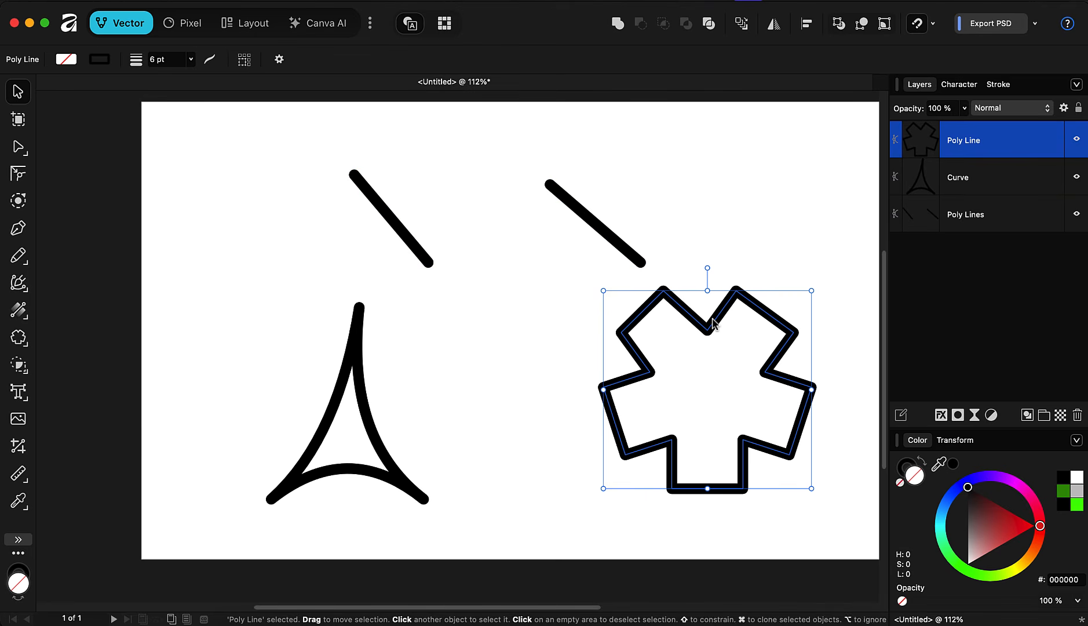
# Delete the star outline's segment left of the upper notch and the lower edge of its left arm with the Node tool.
pyautogui.click(19, 147)
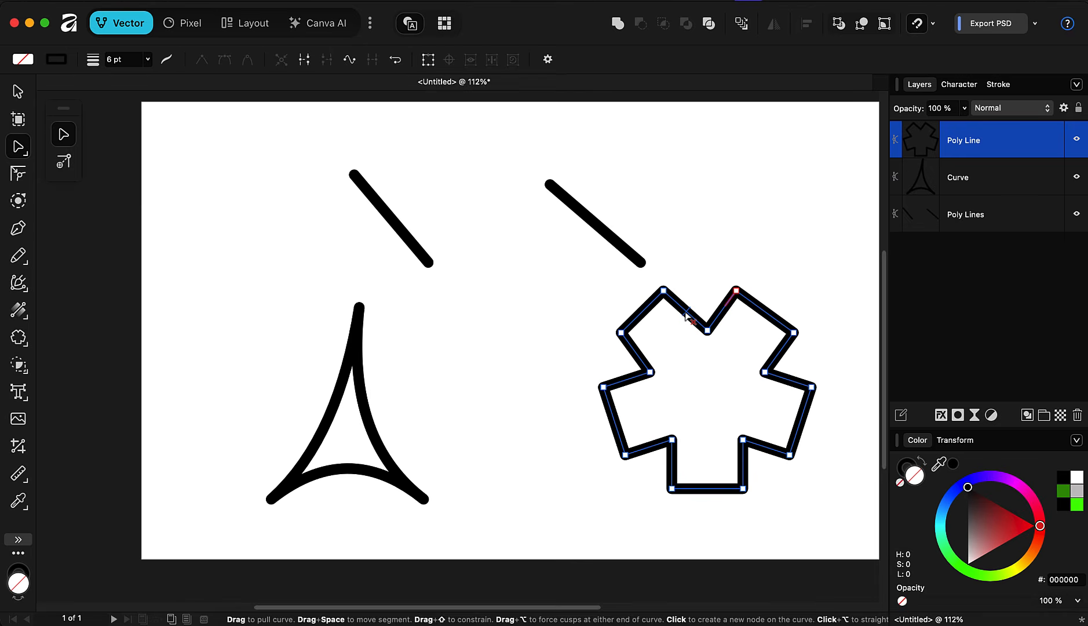
pyautogui.scroll(5, 686, 315)
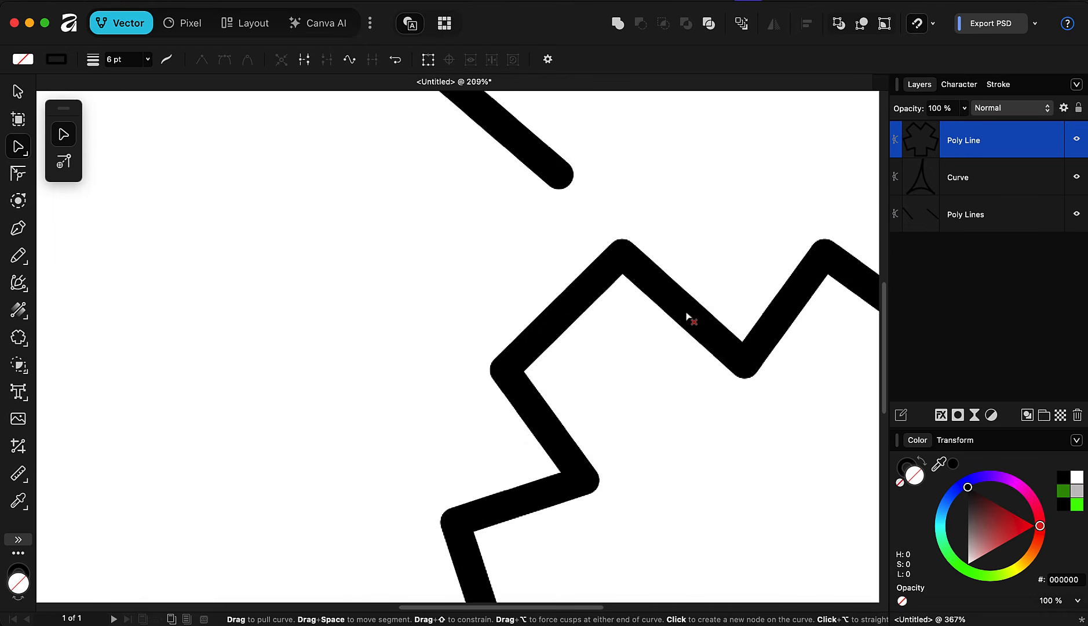
pyautogui.click(690, 316)
pyautogui.press('Delete')
pyautogui.scroll(-2, 432, 272)
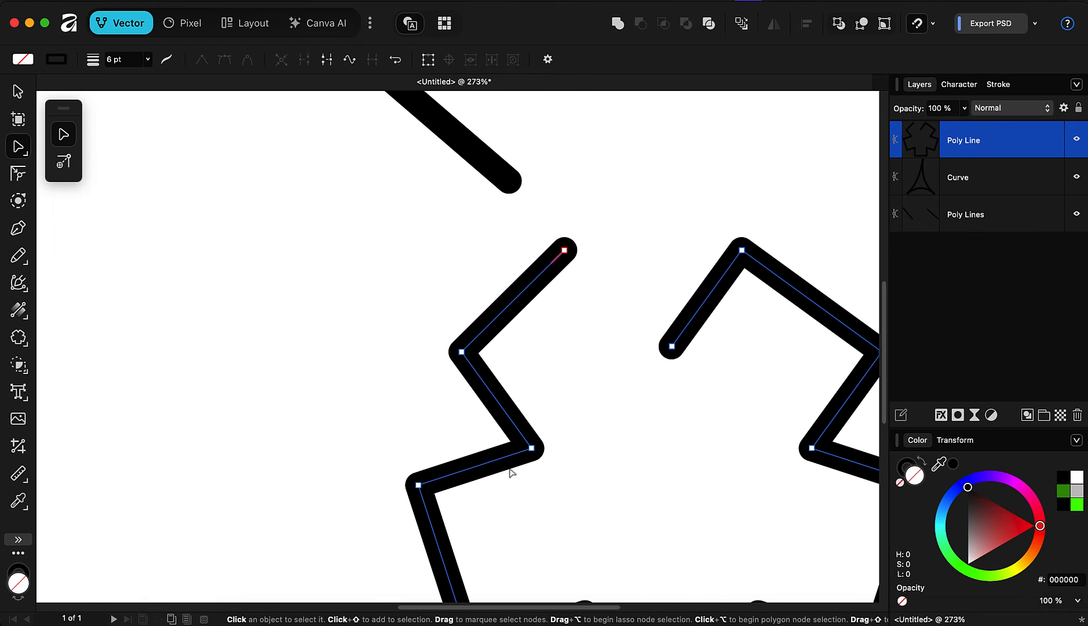
pyautogui.scroll(-3, 510, 472)
pyautogui.scroll(2, 510, 429)
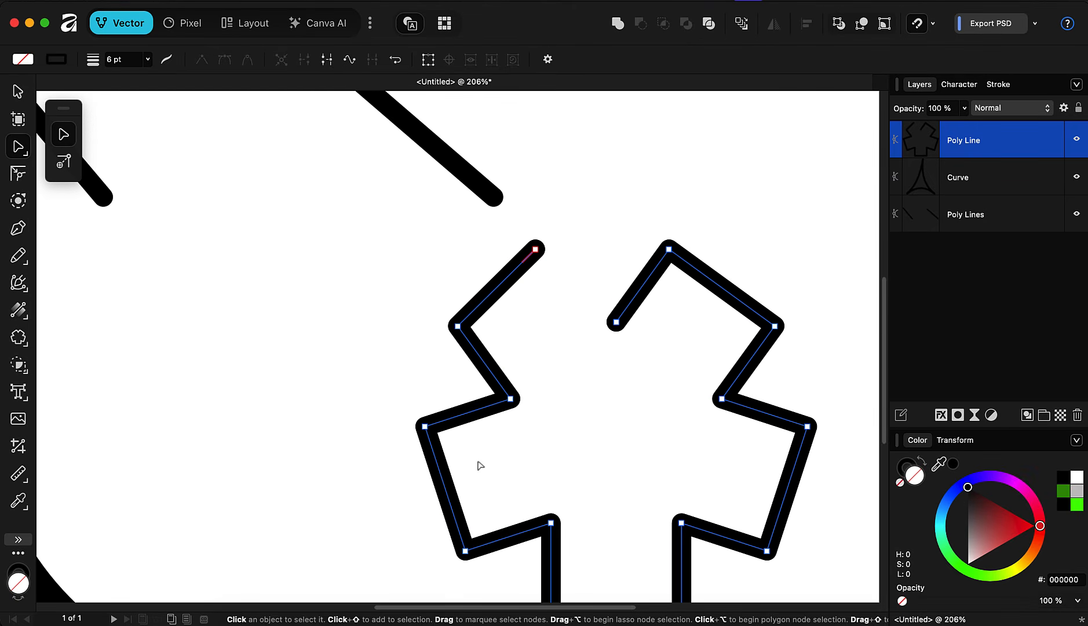
pyautogui.keyDown('alt'); pyautogui.click(523, 534); pyautogui.keyUp('alt')
pyautogui.scroll(-3, 491, 365)
pyautogui.scroll(3, 546, 518)
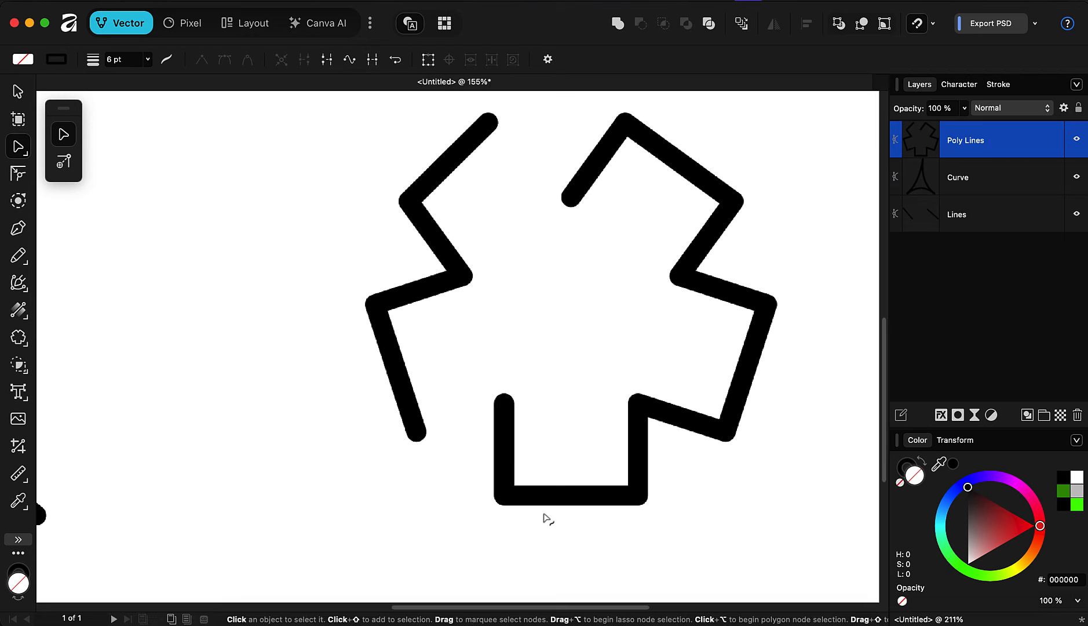
# Delete the star's bottom and right-hand segments one by one, leaving only the zigzag stroke from its left side.
pyautogui.keyDown('alt'); pyautogui.click(505, 456); pyautogui.keyUp('alt')
pyautogui.keyDown('alt'); pyautogui.click(592, 499); pyautogui.keyUp('alt')
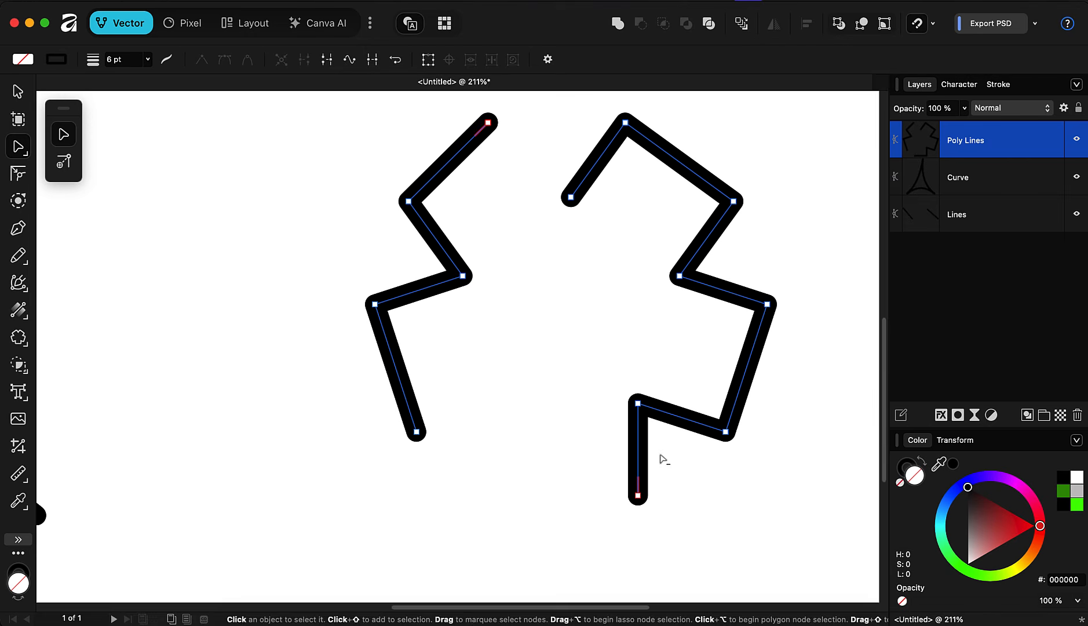
pyautogui.keyDown('alt'); pyautogui.click(638, 452); pyautogui.keyUp('alt')
pyautogui.keyDown('alt'); pyautogui.click(704, 429); pyautogui.keyUp('alt')
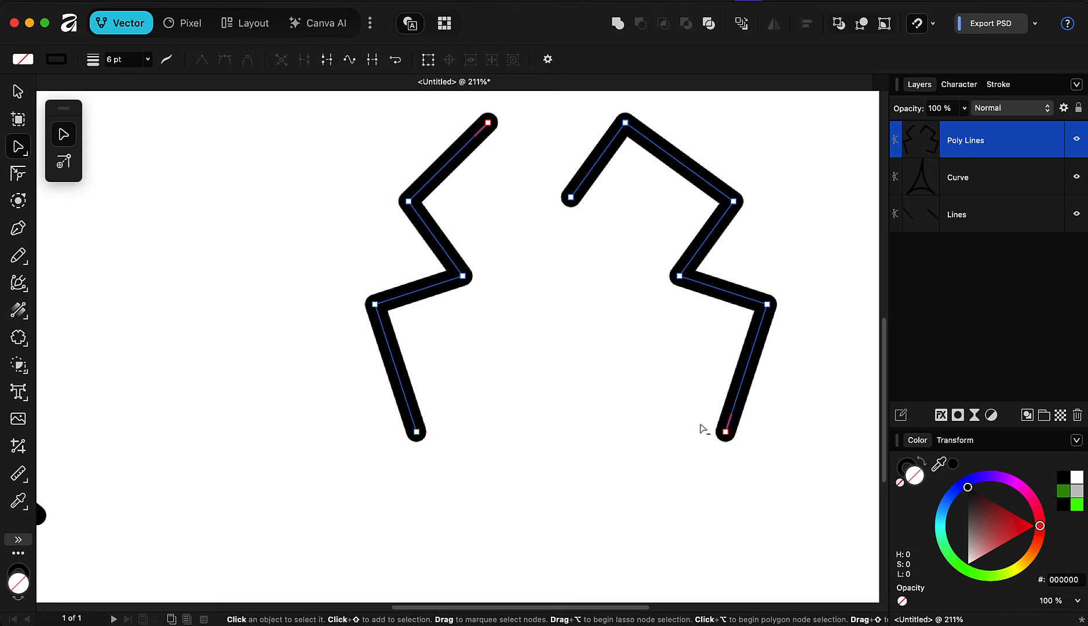
pyautogui.keyDown('alt'); pyautogui.click(745, 382); pyautogui.keyUp('alt')
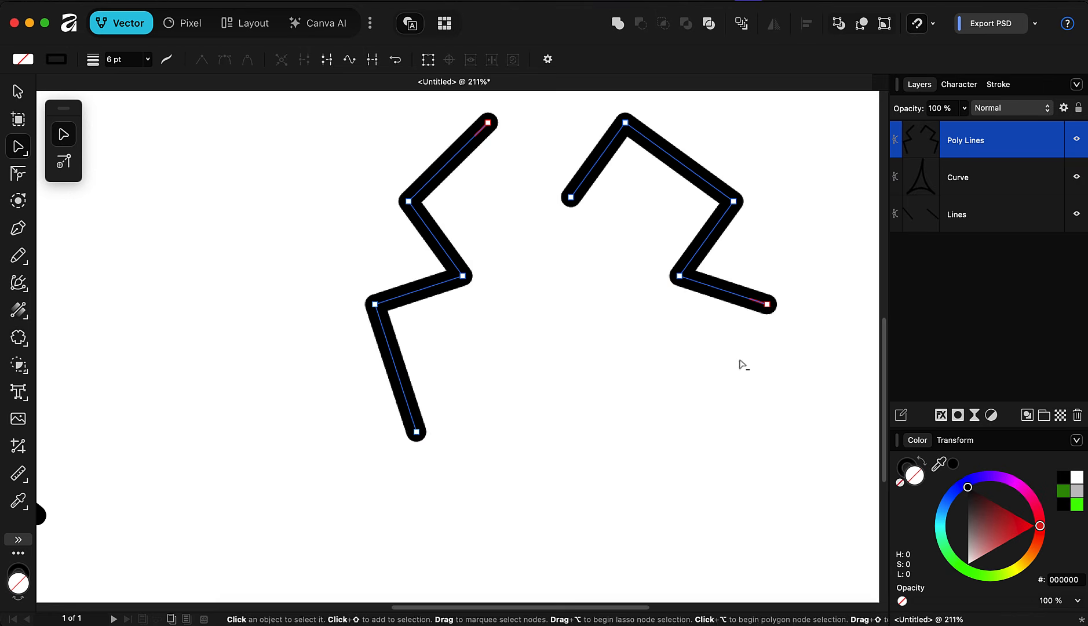
pyautogui.keyDown('alt'); pyautogui.click(721, 290); pyautogui.keyUp('alt')
pyautogui.keyDown('alt'); pyautogui.click(705, 245); pyautogui.keyUp('alt')
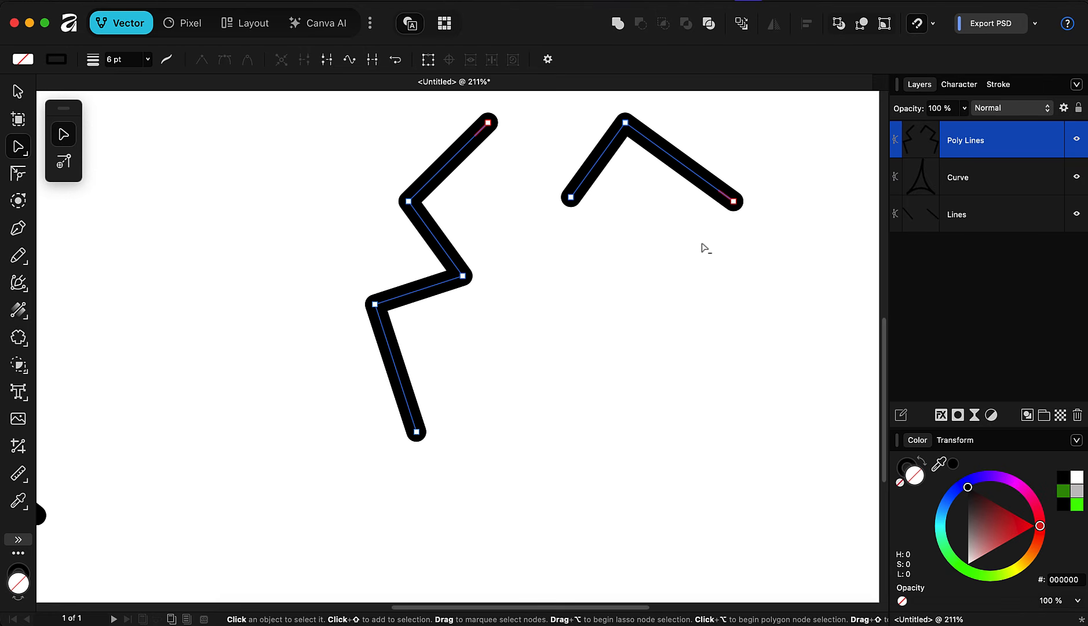
pyautogui.keyDown('alt'); pyautogui.click(682, 166); pyautogui.keyUp('alt')
pyautogui.keyDown('alt'); pyautogui.click(599, 166); pyautogui.keyUp('alt')
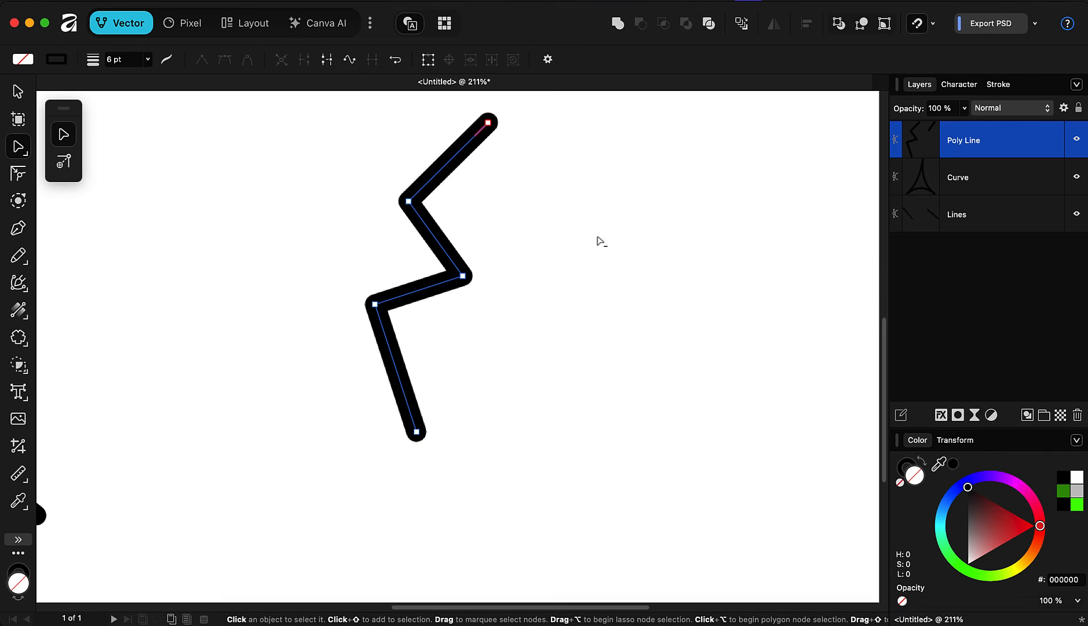
pyautogui.scroll(-2, 493, 396)
pyautogui.scroll(-5, 450, 275)
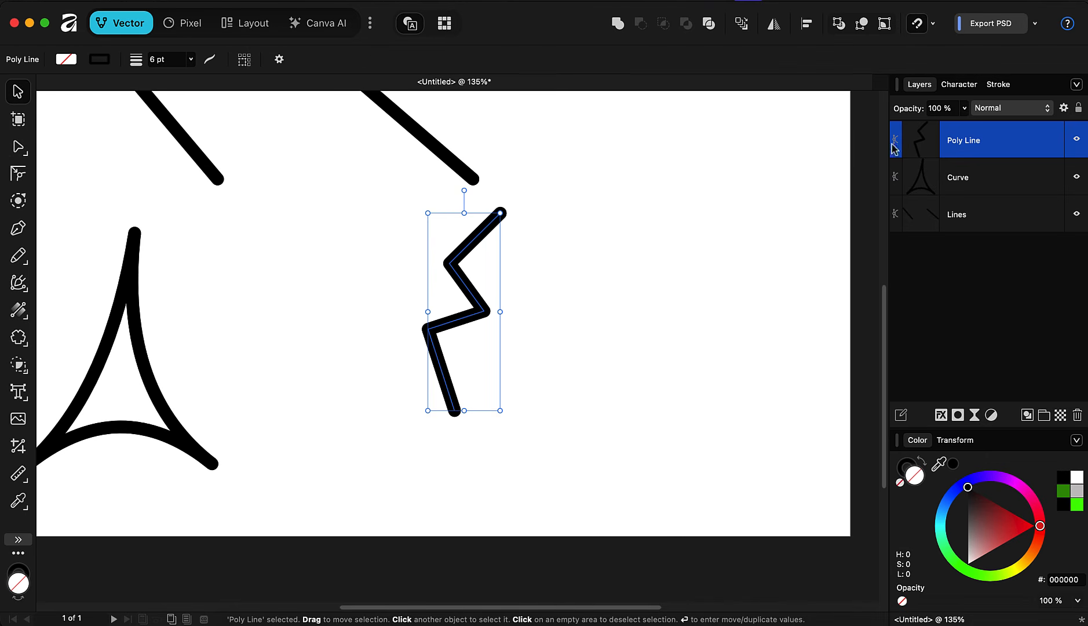
# Set the zigzag line's stroke width to 13 pt and place a duplicate of it slightly down and to the right.
pyautogui.click(996, 85)
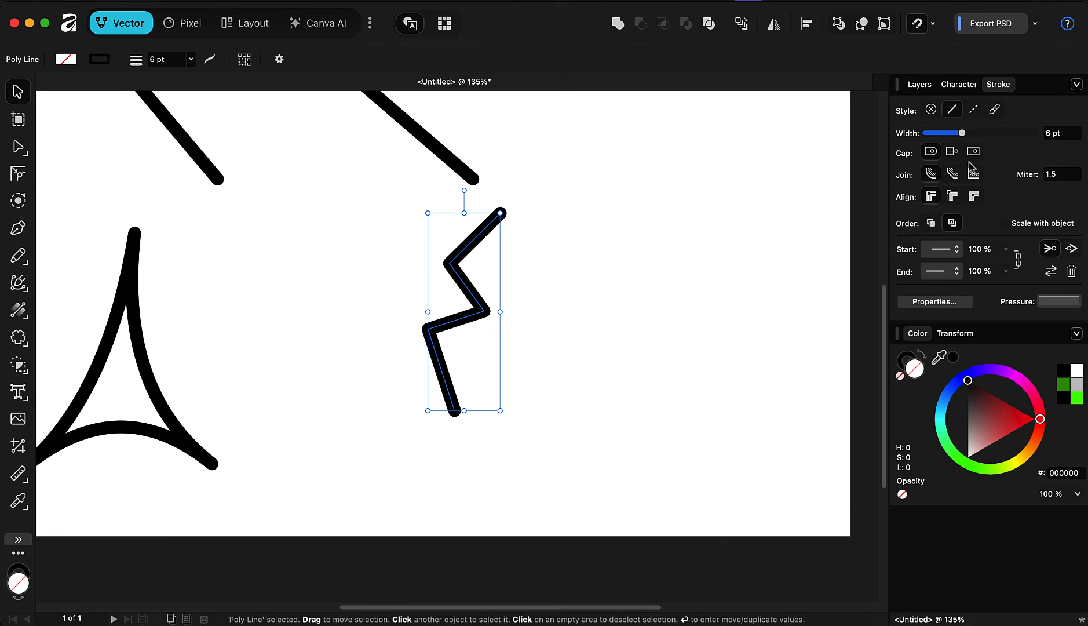
pyautogui.moveTo(962, 134); pyautogui.dragTo(976, 133)
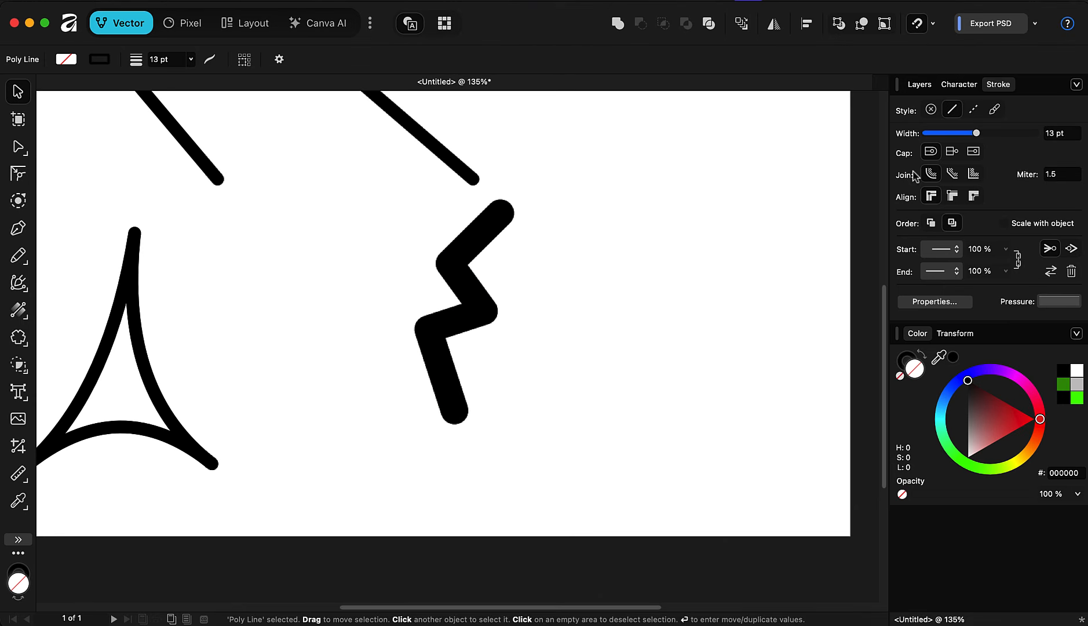
pyautogui.moveTo(478, 305); pyautogui.dragTo(559, 341)
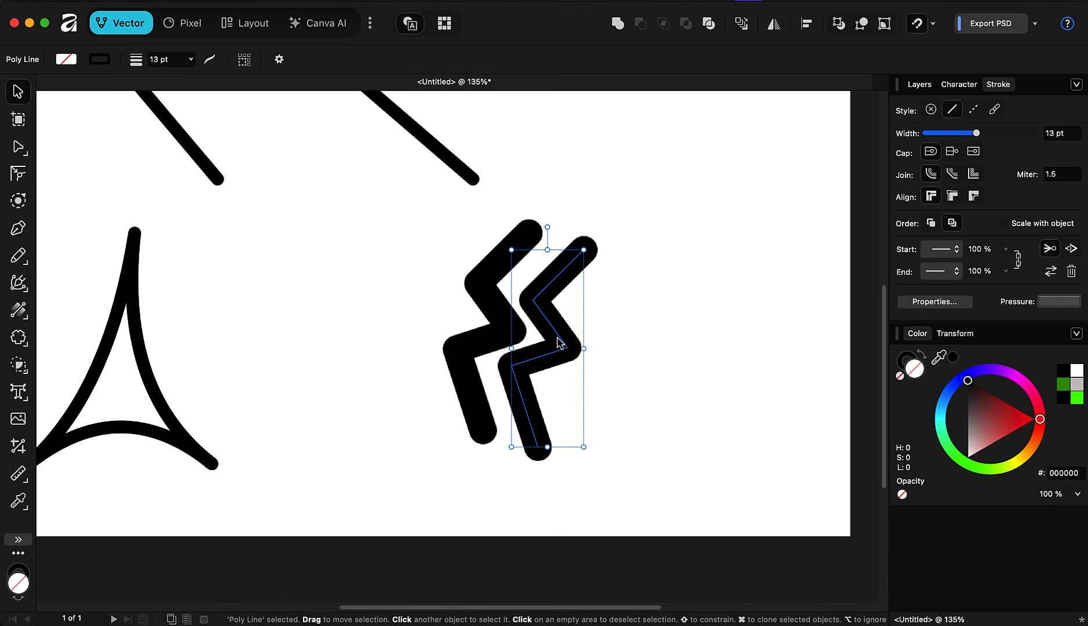
pyautogui.click(663, 351)
pyautogui.scroll(-2, 497, 371)
pyautogui.scroll(-4, 497, 371)
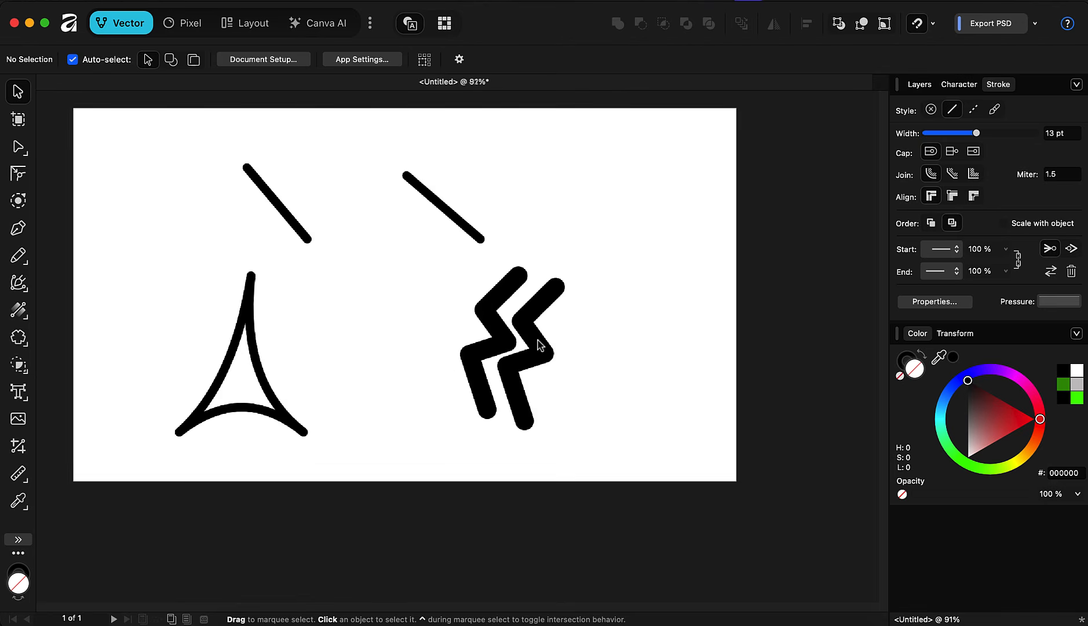
# Shrink the duplicate zigzag slightly, move it a little to the right of the original, and deselect it.
pyautogui.click(539, 337)
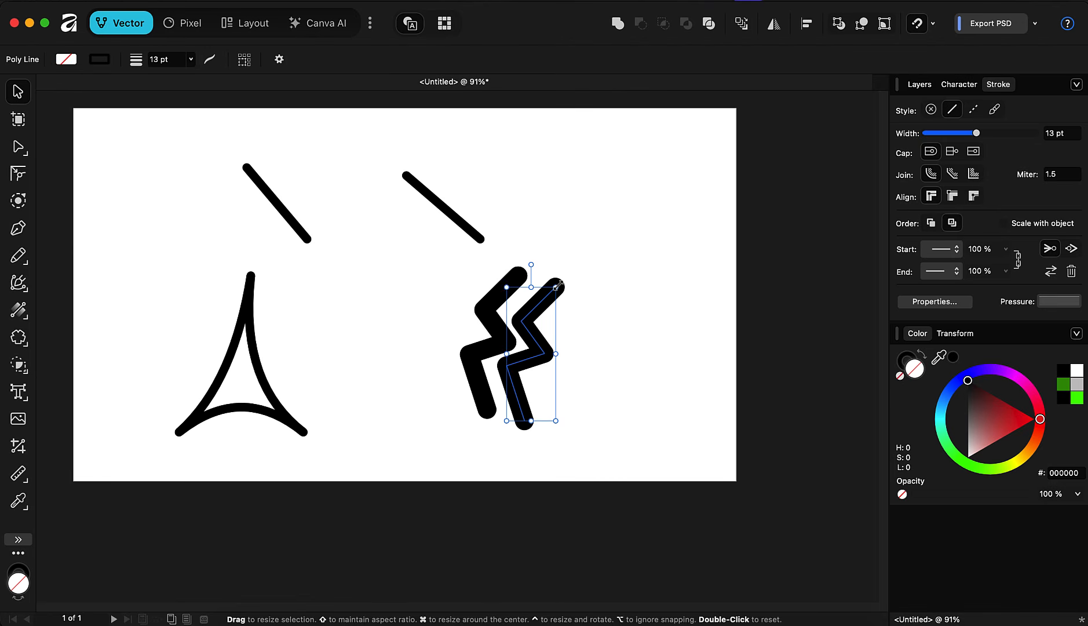
pyautogui.moveTo(558, 284)
pyautogui.mouseDown()
pyautogui.moveTo(557, 272)
pyautogui.moveTo(550, 301)
pyautogui.mouseUp()
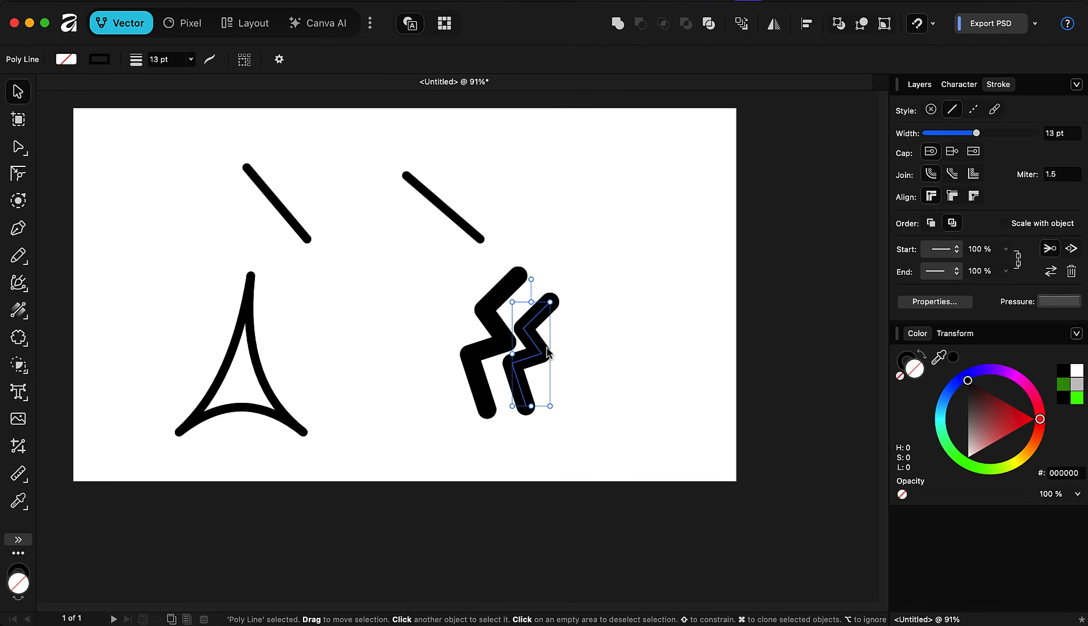
pyautogui.moveTo(542, 349); pyautogui.dragTo(553, 353)
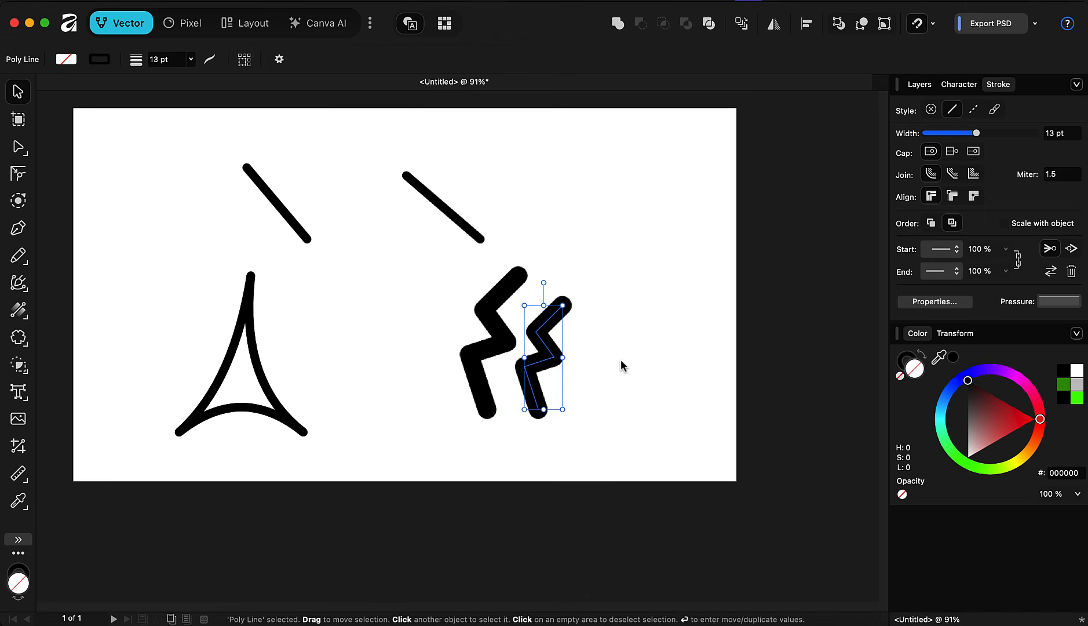
pyautogui.click(630, 365)
pyautogui.scroll(-3, 631, 365)
pyautogui.scroll(3, 436, 336)
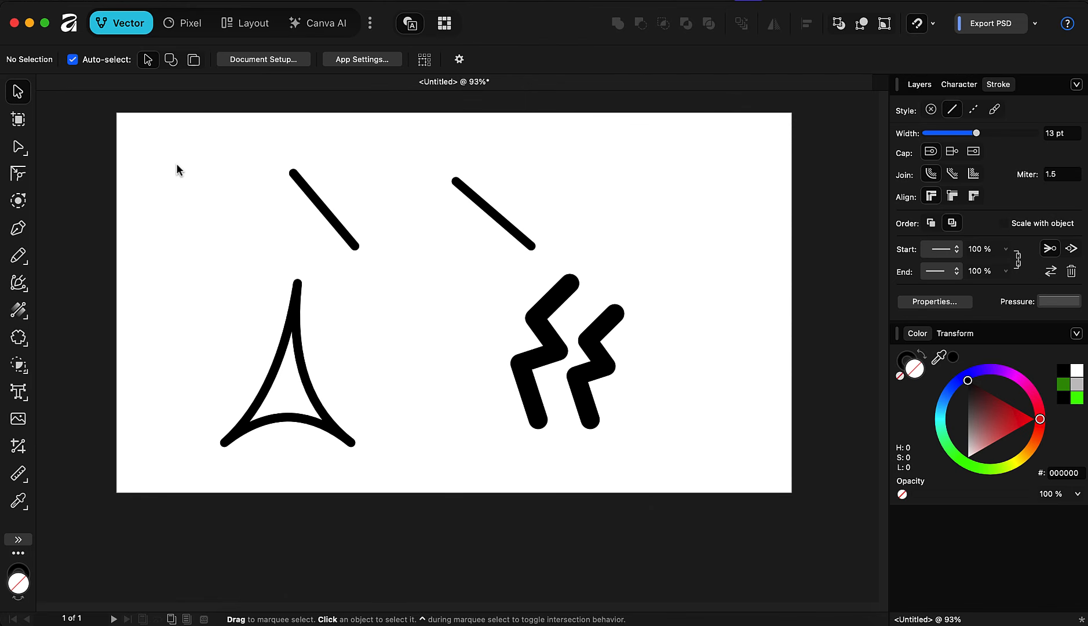
# Delete all the objects on the page.
pyautogui.moveTo(129, 129)
pyautogui.mouseDown()
pyautogui.moveTo(677, 381)
pyautogui.moveTo(700, 453)
pyautogui.mouseUp()
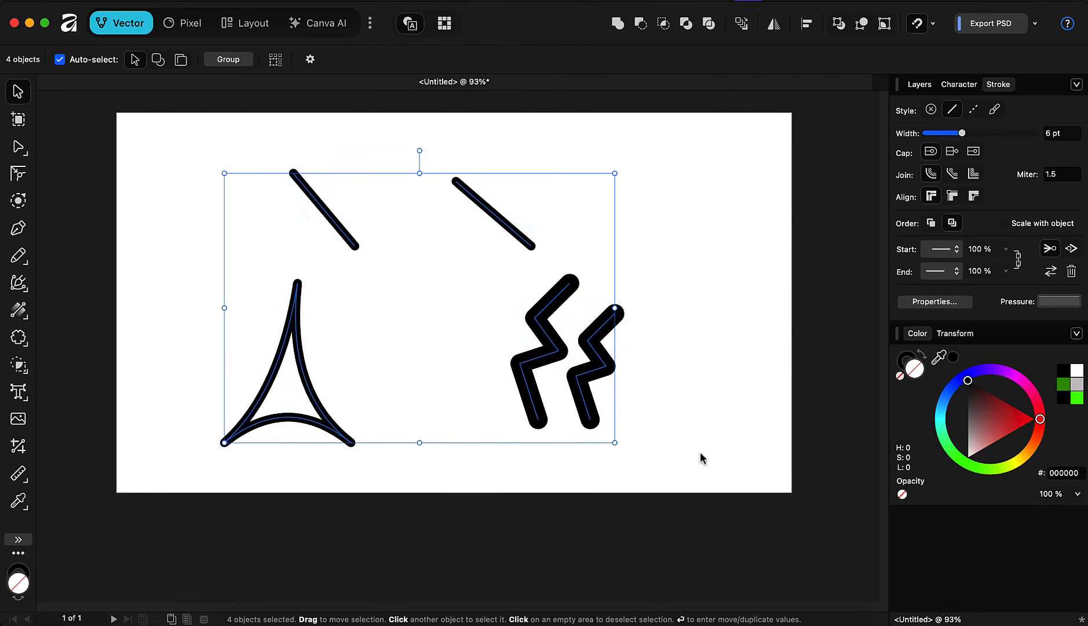
pyautogui.press('Delete')
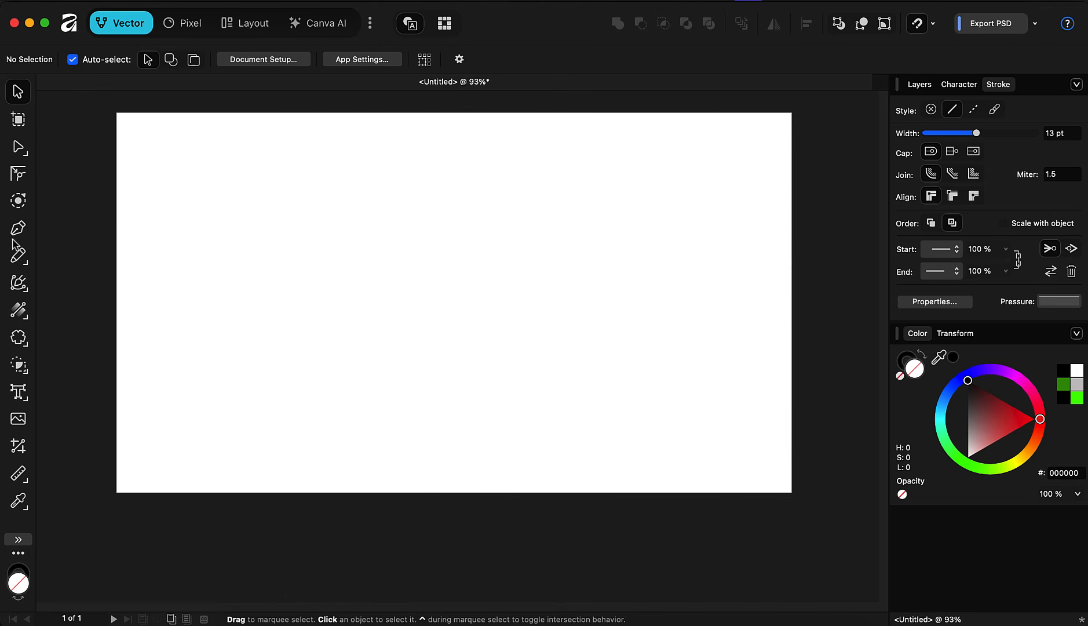
# Draw two separate freehand Pencil curves, a wavy upper one and a hooked lower one, with their right ends close together.
pyautogui.press('n')
pyautogui.moveTo(172, 278)
pyautogui.mouseDown()
pyautogui.moveTo(385, 170)
pyautogui.moveTo(589, 271)
pyautogui.moveTo(609, 256)
pyautogui.mouseUp()
pyautogui.press('super+z')
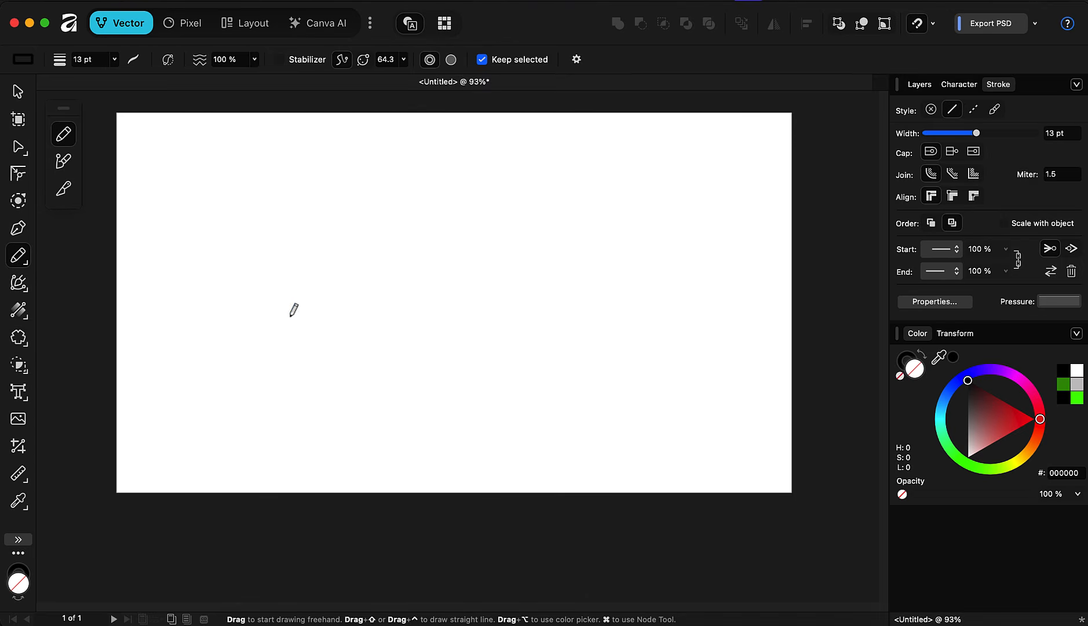
pyautogui.moveTo(193, 351)
pyautogui.mouseDown()
pyautogui.moveTo(378, 269)
pyautogui.moveTo(547, 322)
pyautogui.moveTo(602, 319)
pyautogui.mouseUp()
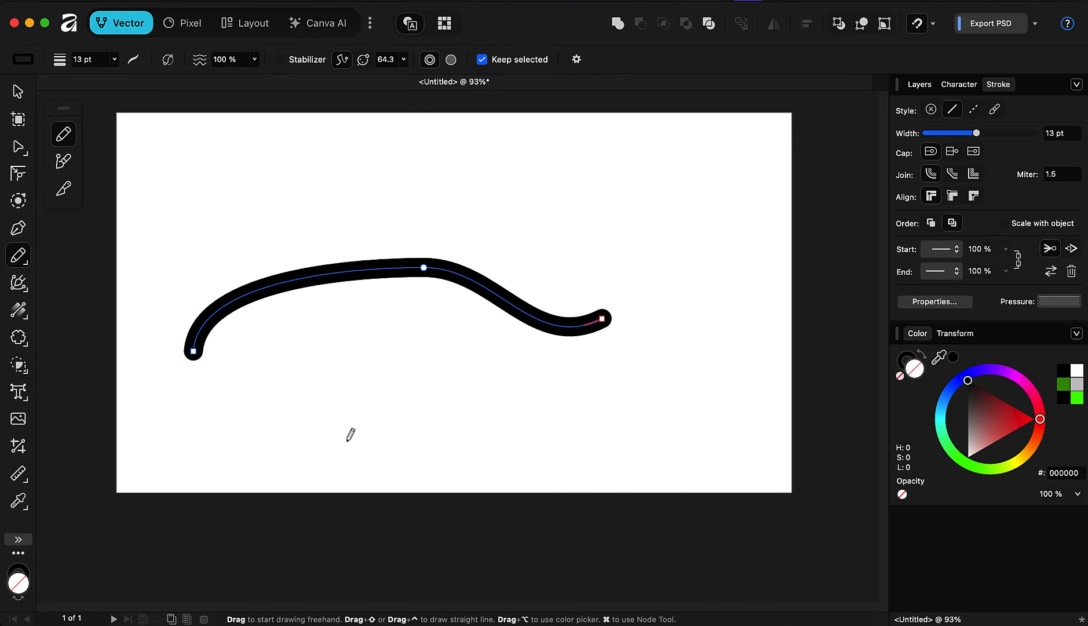
pyautogui.moveTo(347, 440)
pyautogui.mouseDown()
pyautogui.moveTo(664, 417)
pyautogui.moveTo(667, 263)
pyautogui.moveTo(624, 291)
pyautogui.mouseUp()
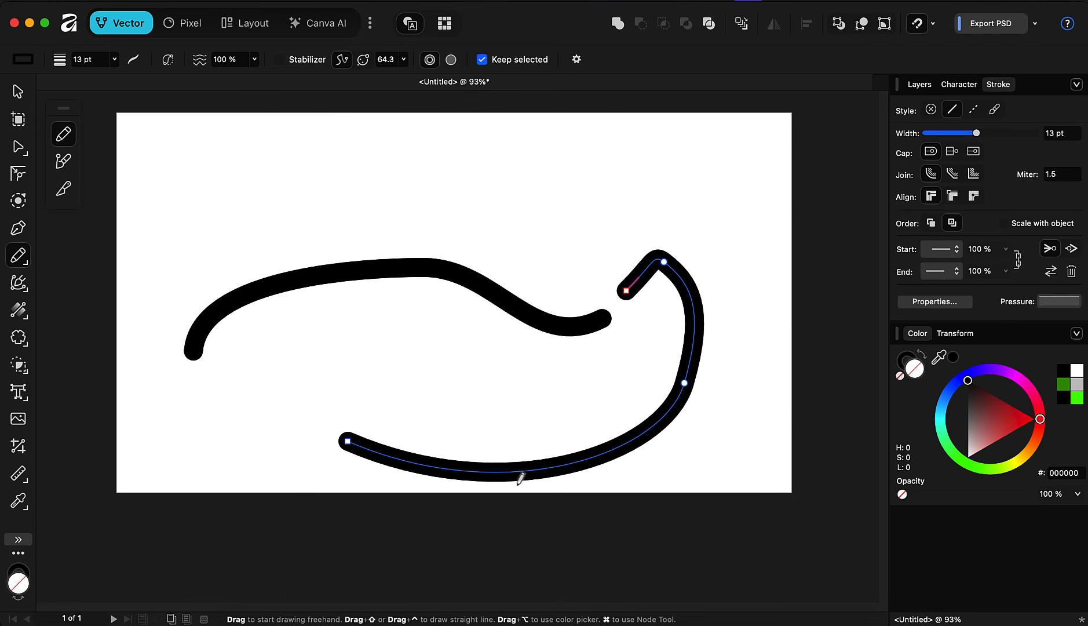
# Select both freehand curves together with the Node tool.
pyautogui.click(17, 92)
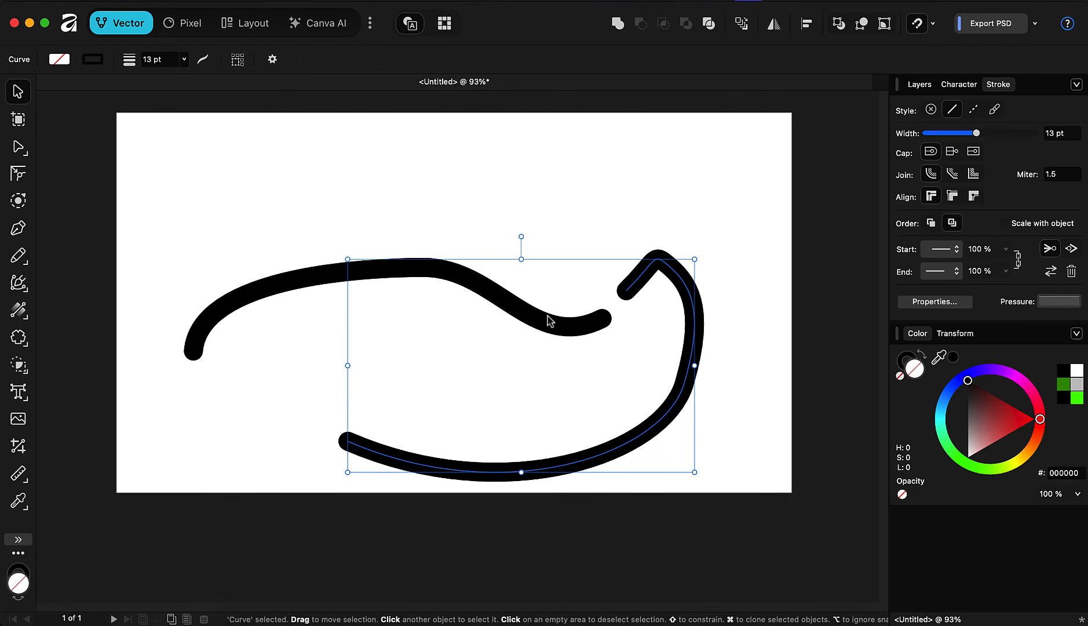
pyautogui.click(17, 146)
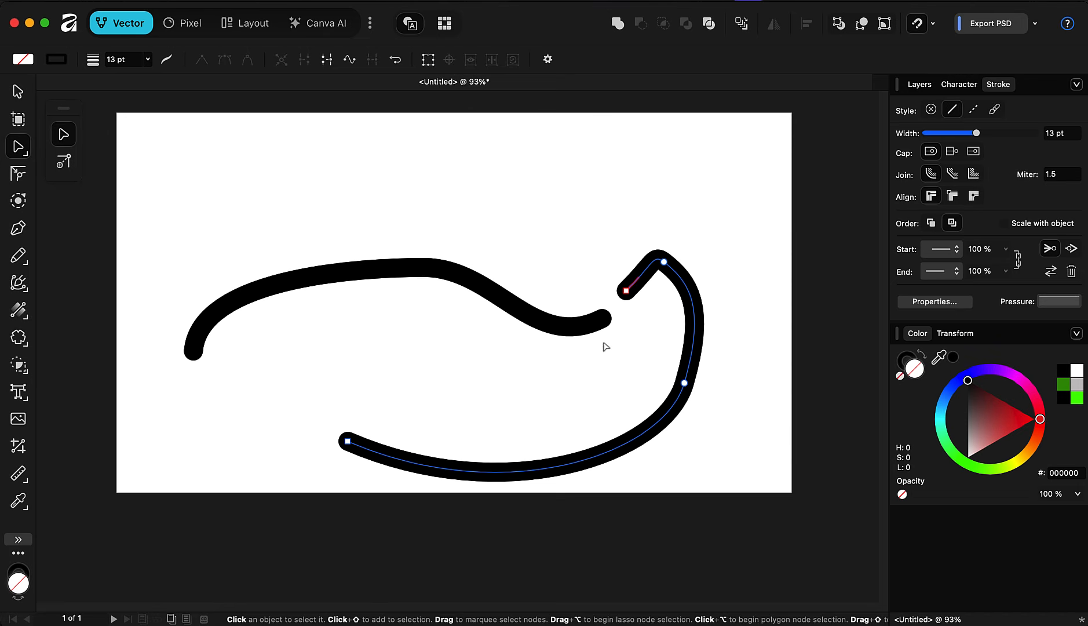
pyautogui.click(603, 322)
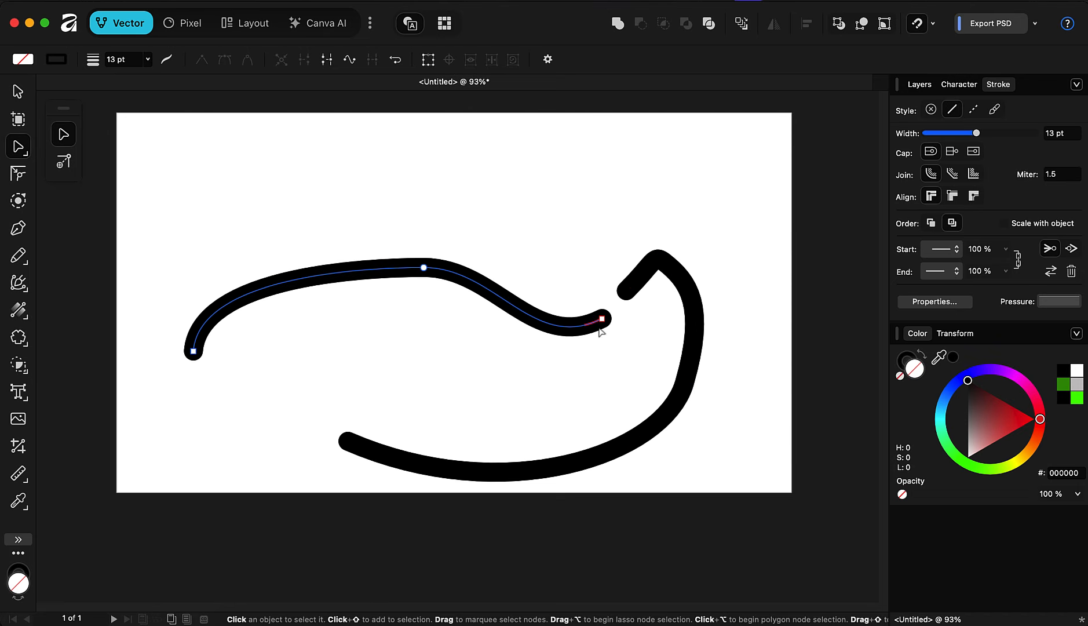
pyautogui.click(624, 296)
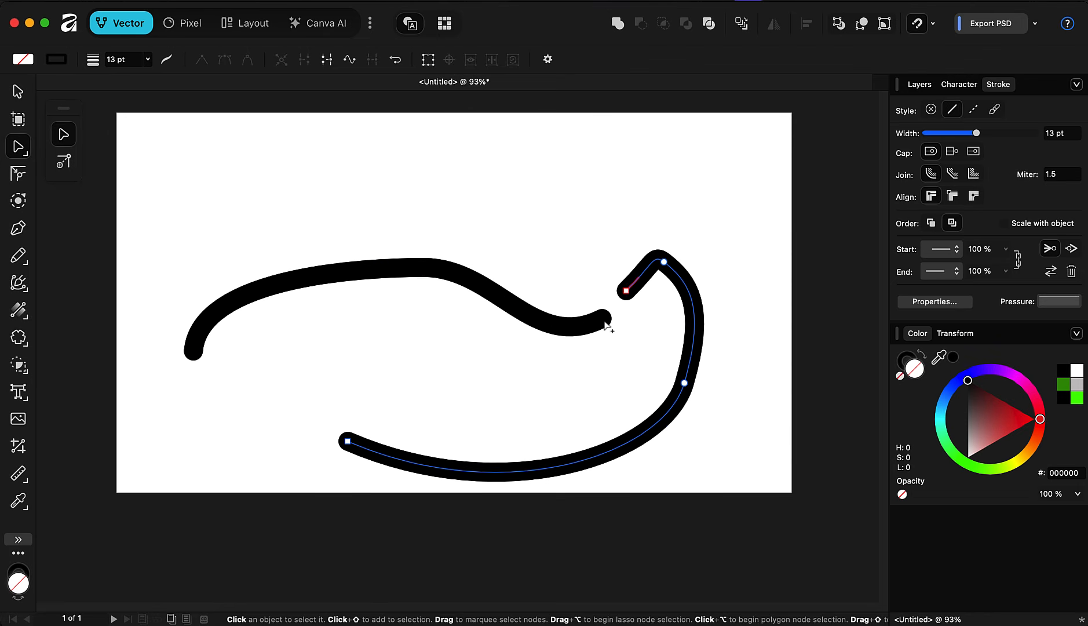
pyautogui.keyDown('shift'); pyautogui.click(604, 323); pyautogui.keyUp('shift')
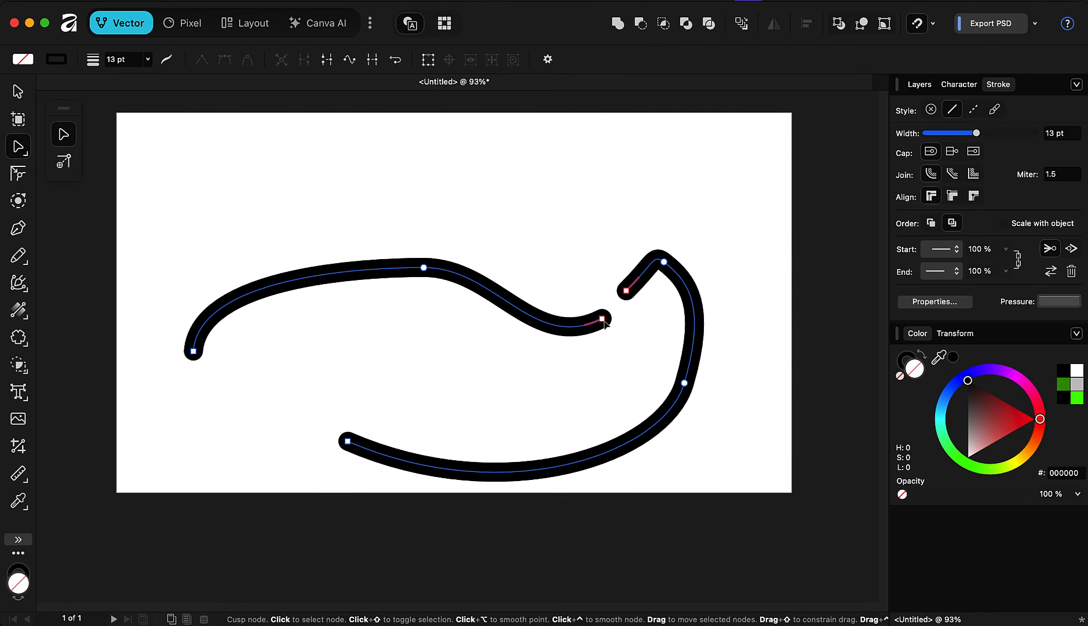
# Try Close Curve on the two selected curves and undo it.
pyautogui.click(328, 62)
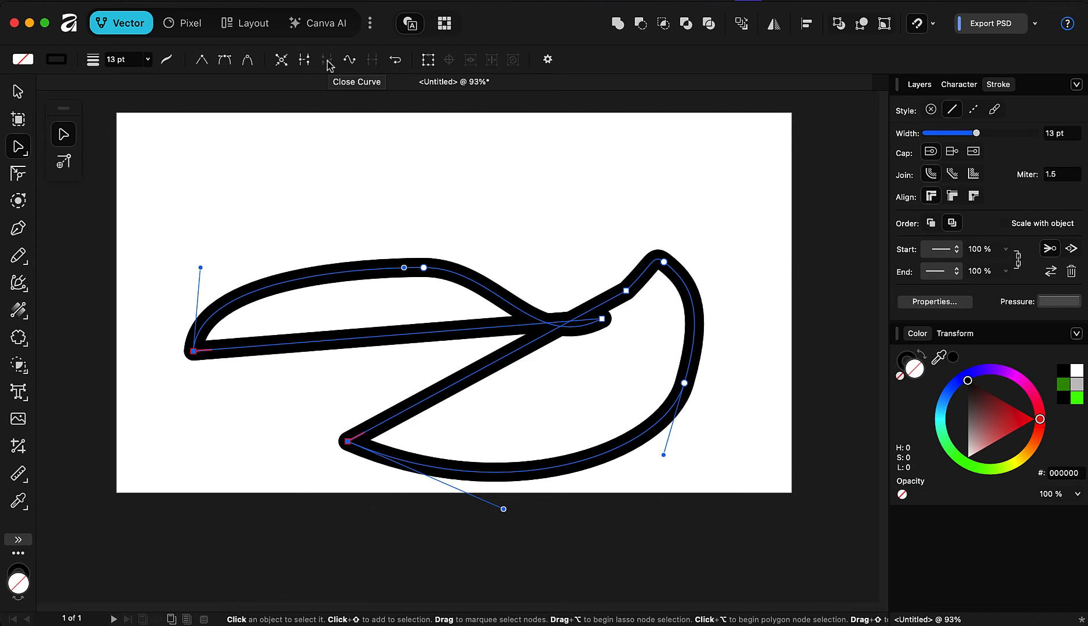
pyautogui.press('super+z')
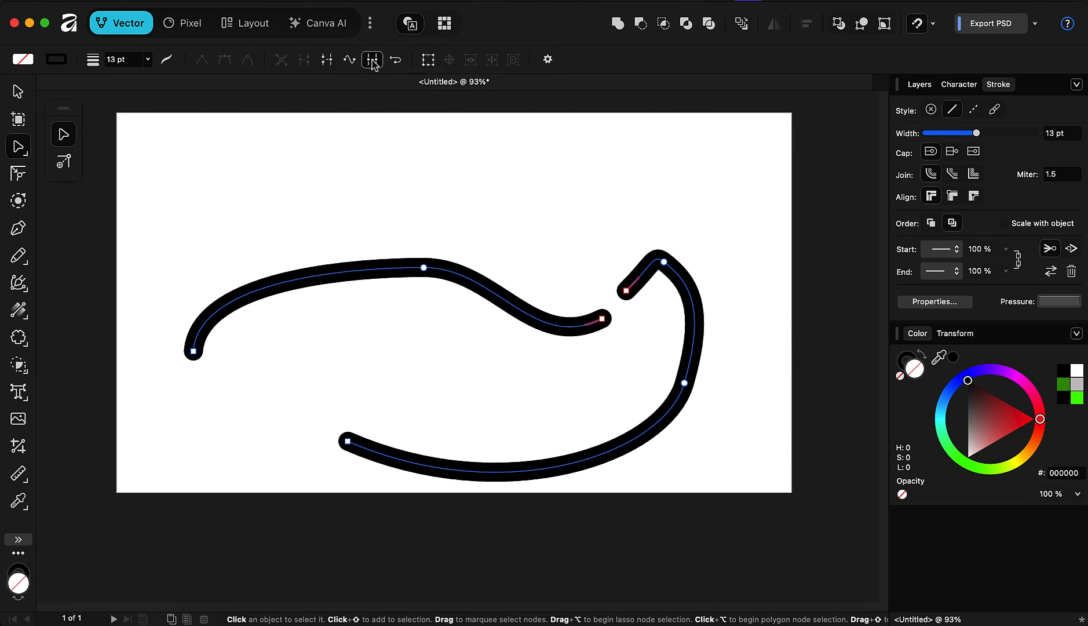
# Join the two selected curves into one continuous curve at their neighbouring right ends.
pyautogui.click(373, 63)
pyautogui.scroll(4, 601, 284)
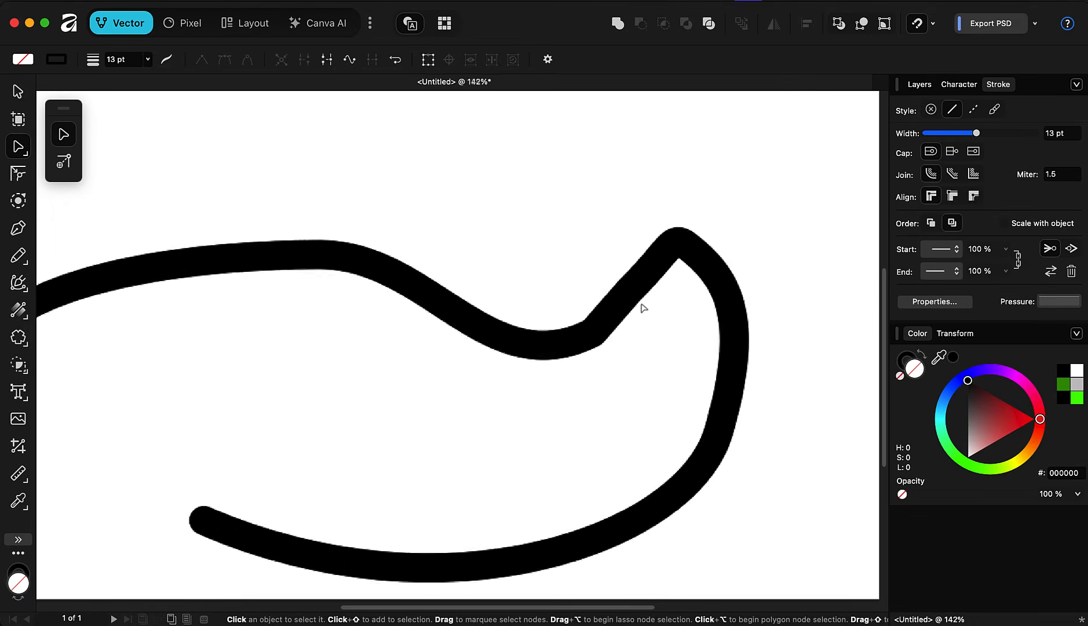
pyautogui.scroll(-3, 642, 307)
pyautogui.scroll(-2, 639, 305)
pyautogui.scroll(4, 637, 307)
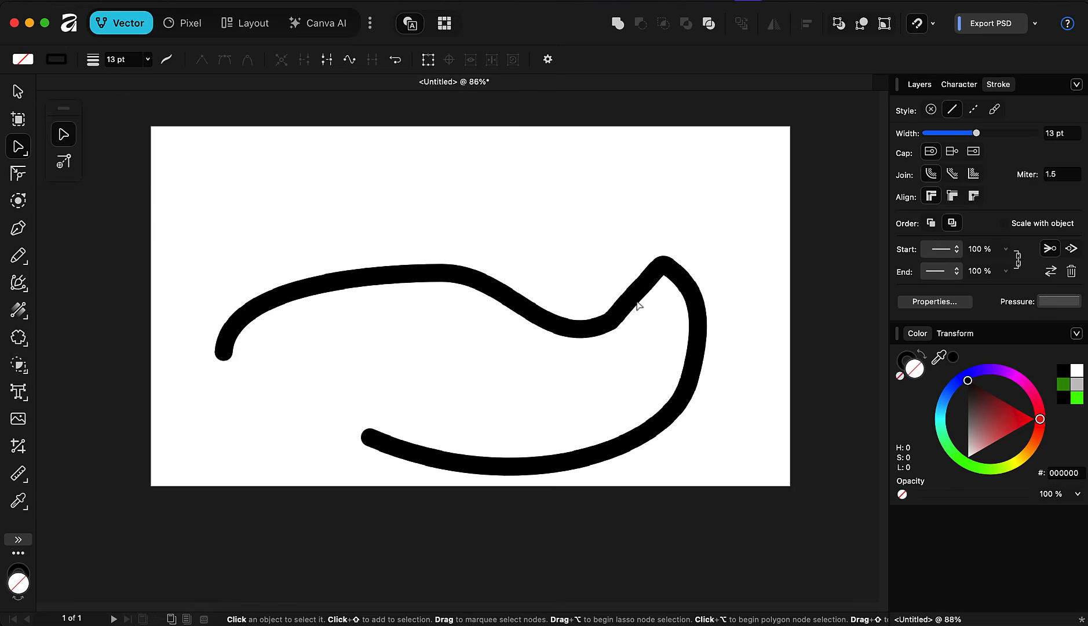
# Move the joined curve as one object slightly up and to the right on the page with the Move tool.
pyautogui.click(17, 92)
pyautogui.scroll(-1, 406, 278)
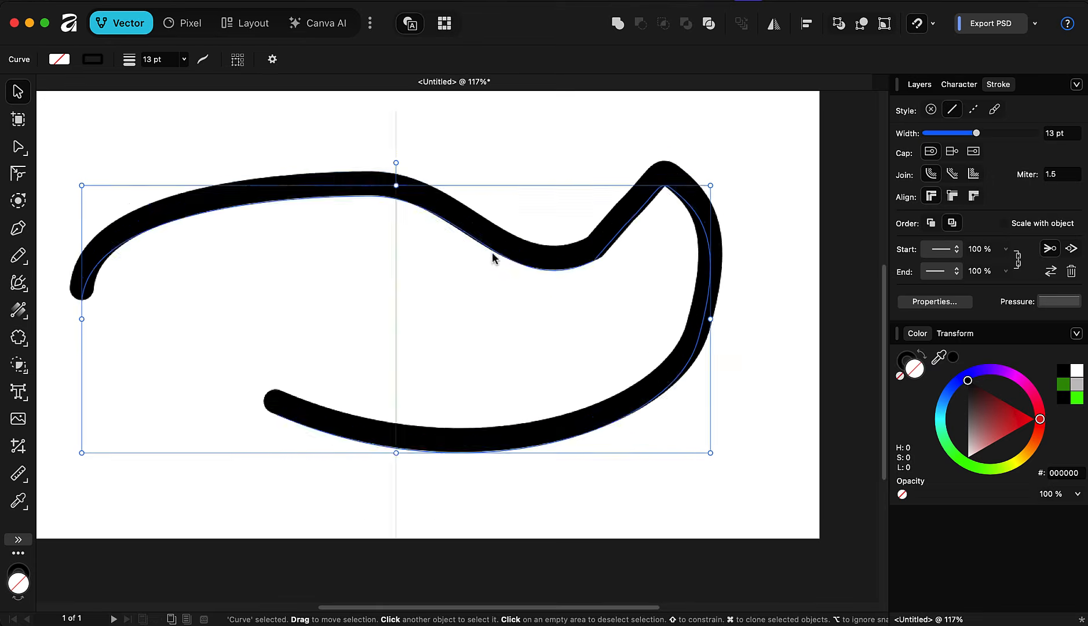
pyautogui.scroll(2, 493, 258)
pyautogui.scroll(-2, 539, 272)
pyautogui.click(510, 242)
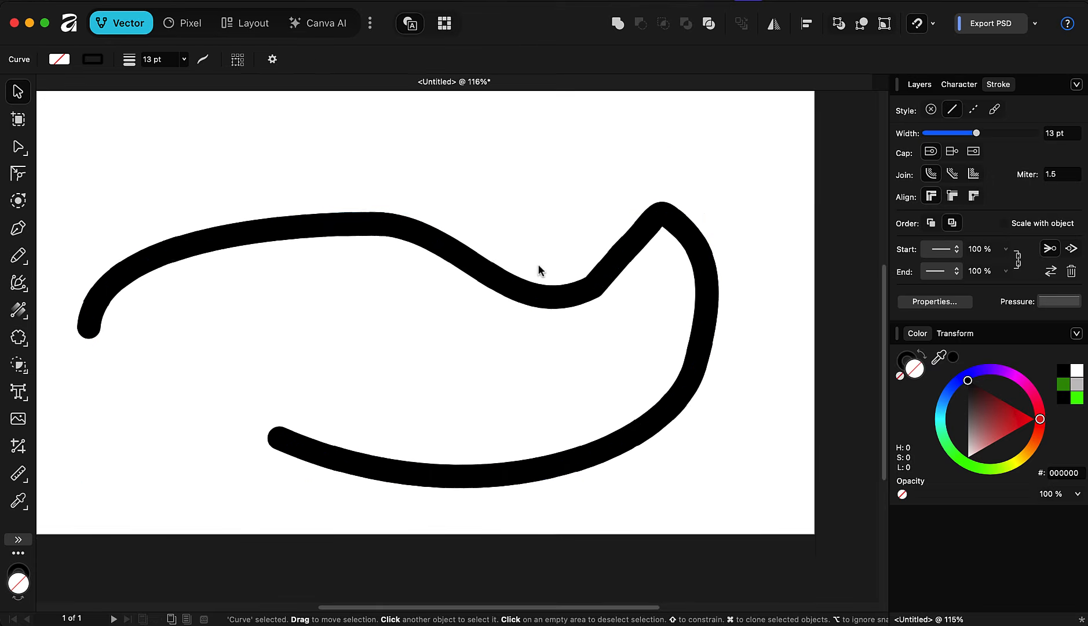
# Undo the joined curve's move and the join of the two freehand curves.
pyautogui.scroll(-2, 537, 265)
pyautogui.scroll(1, 537, 273)
pyautogui.scroll(-1, 532, 281)
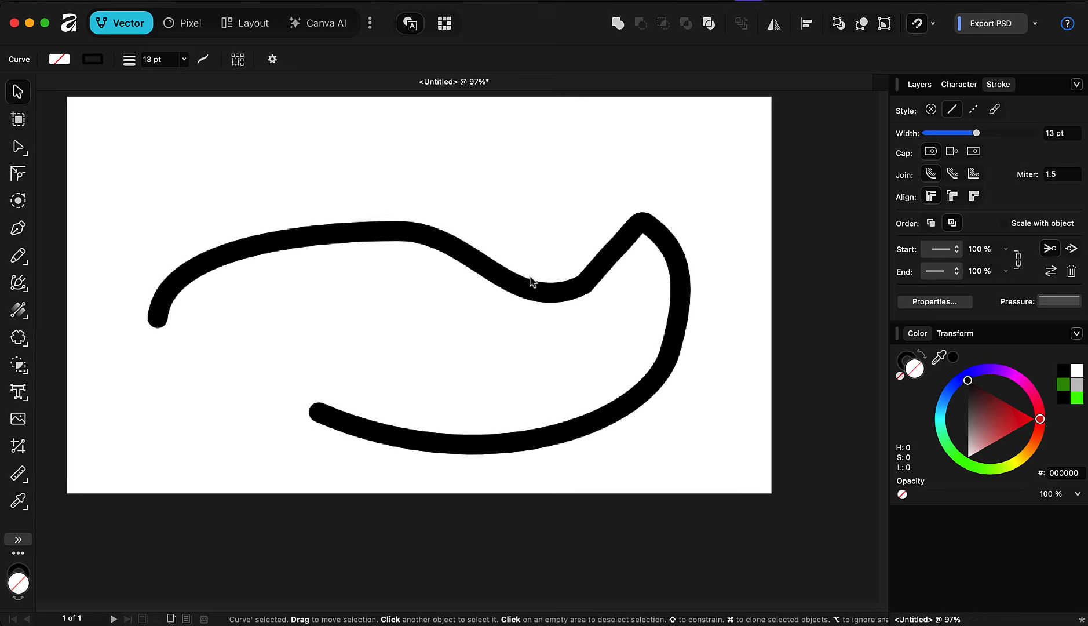
pyautogui.scroll(1, 532, 282)
pyautogui.click(528, 284)
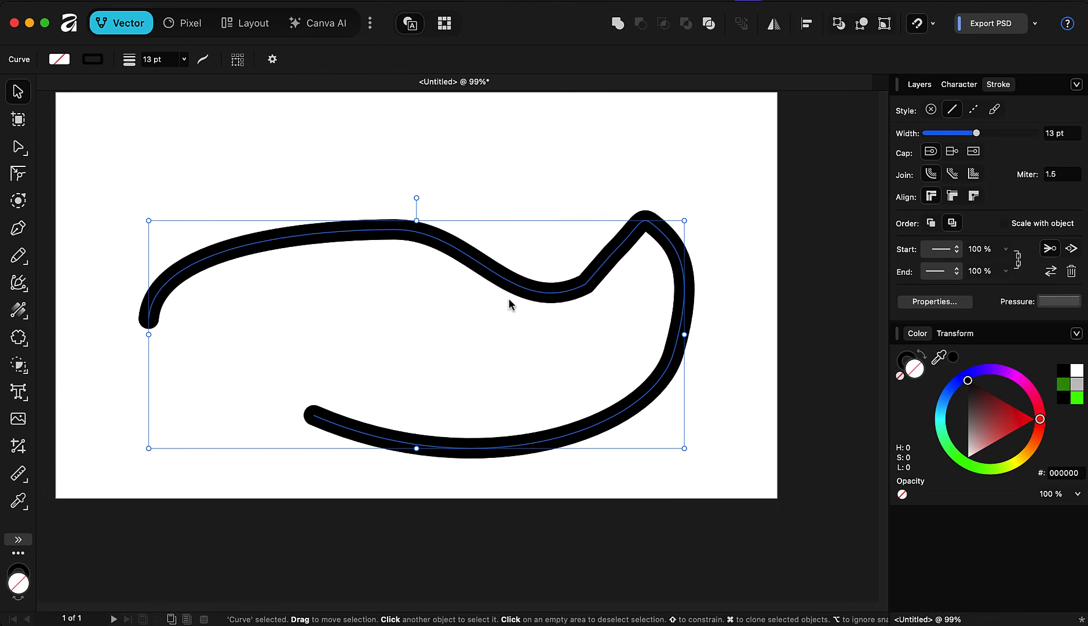
pyautogui.press('super+z')
pyautogui.press('super+z')
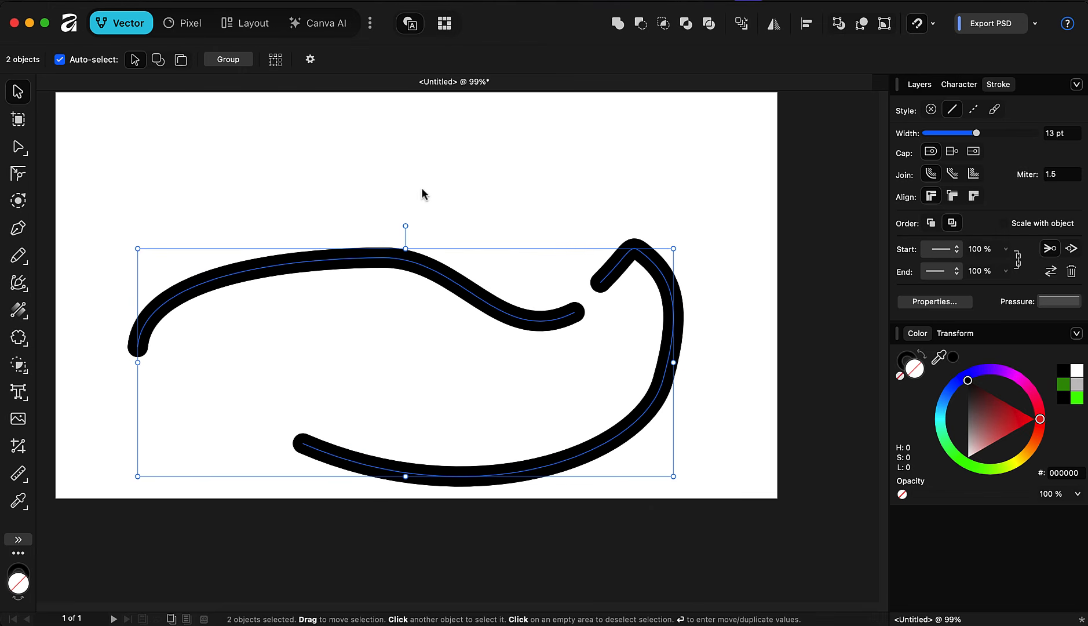
# Move the upper curve's right end node down and to the left with the Node tool.
pyautogui.click(11, 146)
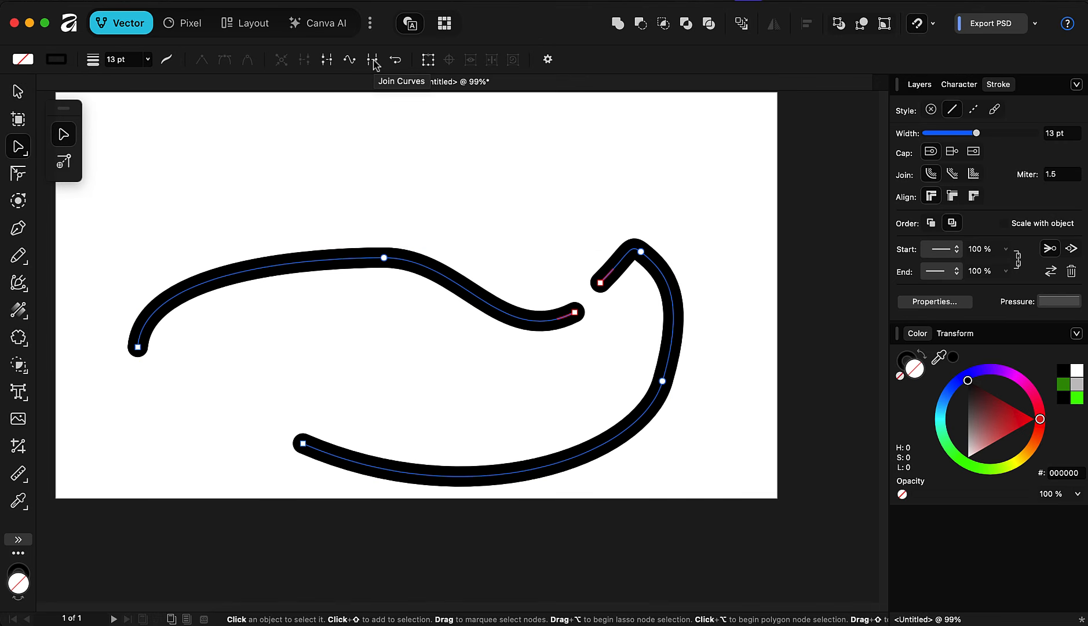
pyautogui.click(499, 201)
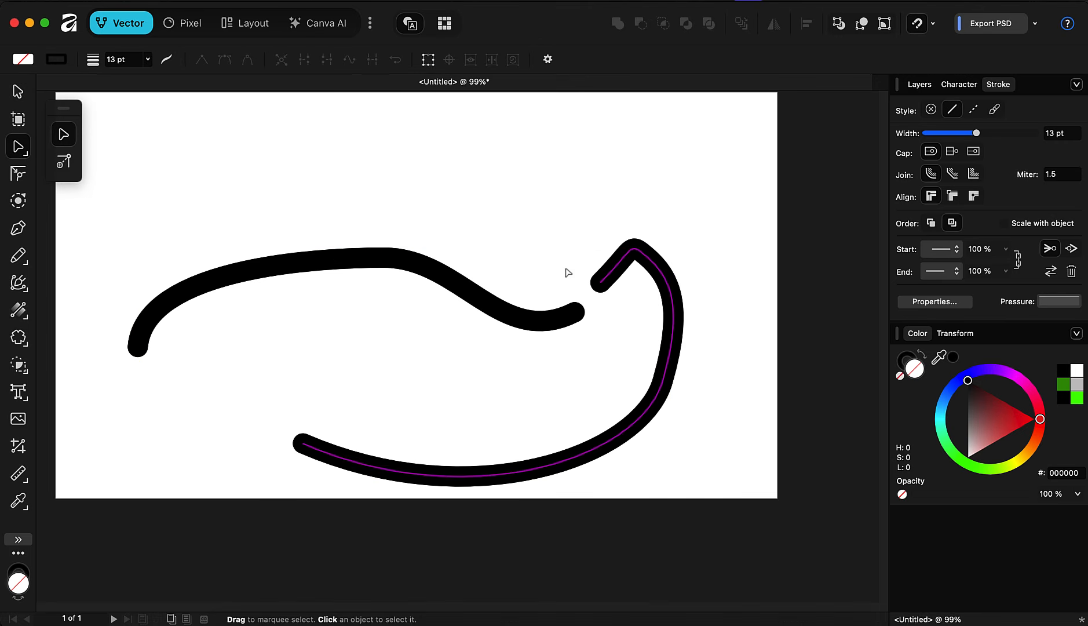
pyautogui.click(576, 319)
pyautogui.moveTo(576, 314); pyautogui.dragTo(490, 401)
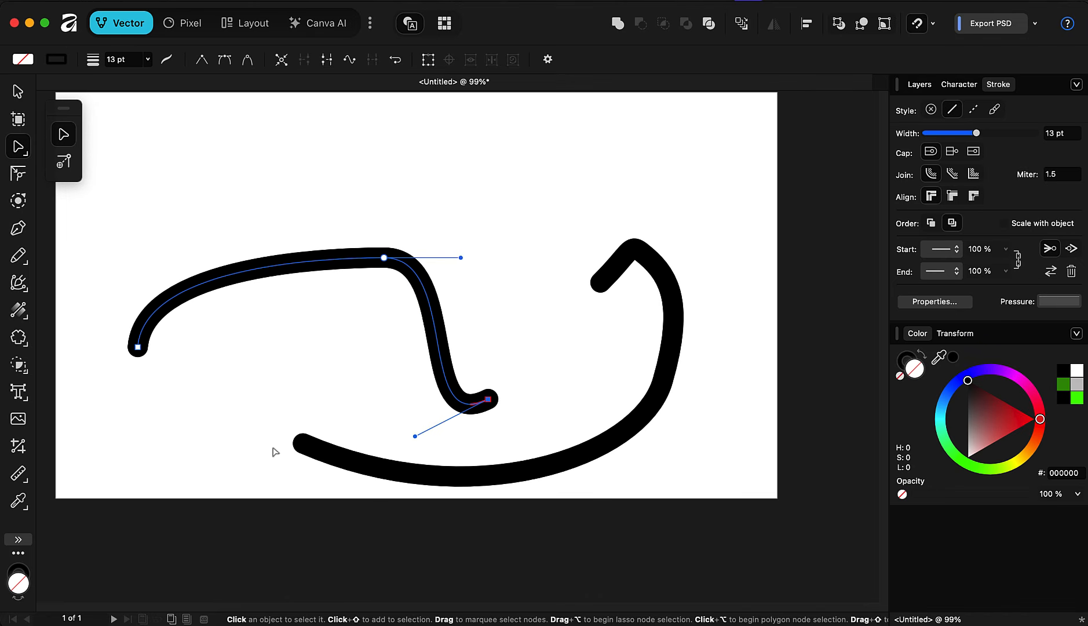
# Select the lower curve's left end node, add the upper curve to the selection, and try Close Curve before undoing it.
pyautogui.click(313, 444)
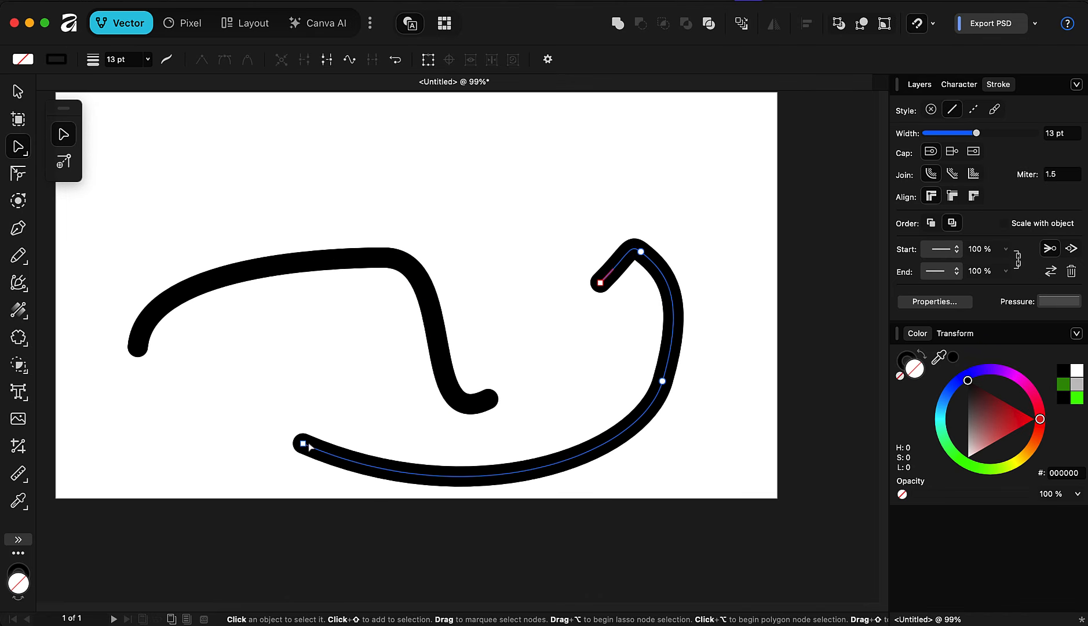
pyautogui.click(303, 444)
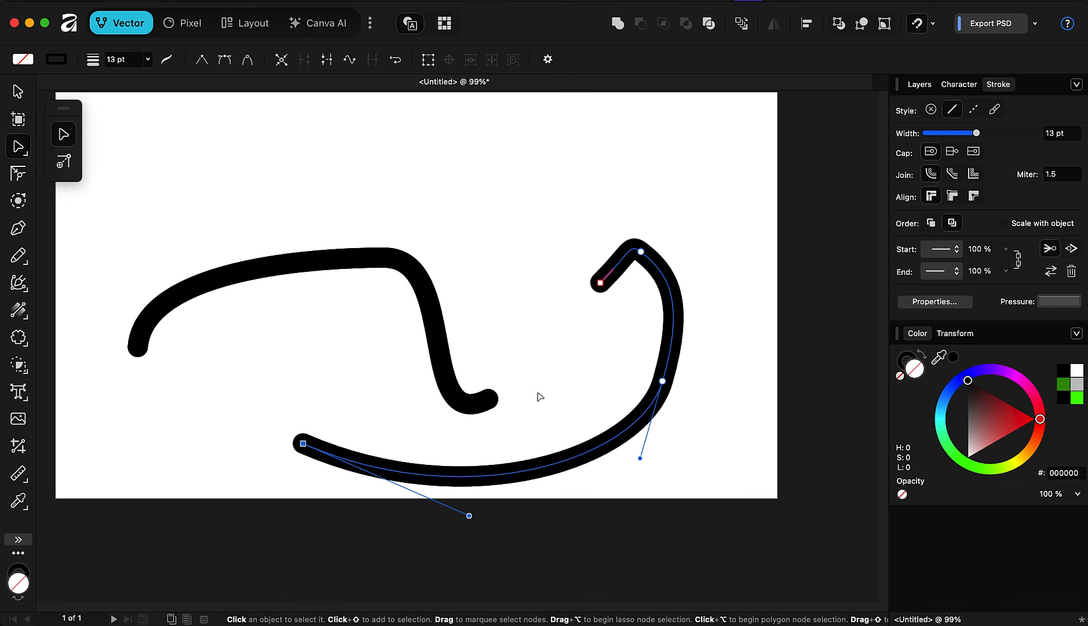
pyautogui.keyDown('shift'); pyautogui.click(491, 402); pyautogui.keyUp('shift')
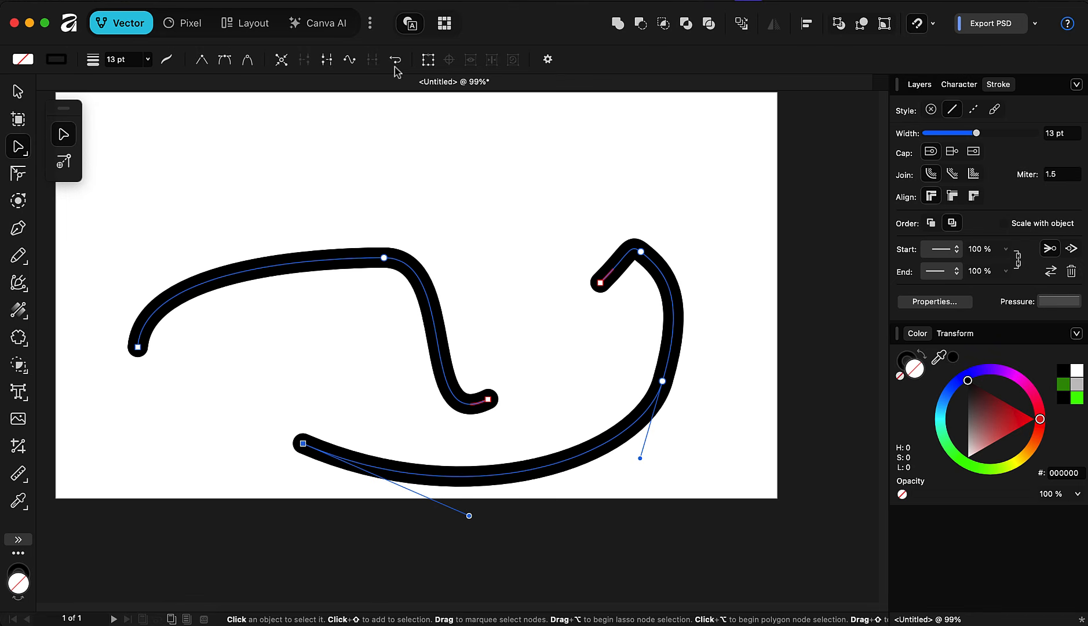
pyautogui.click(329, 62)
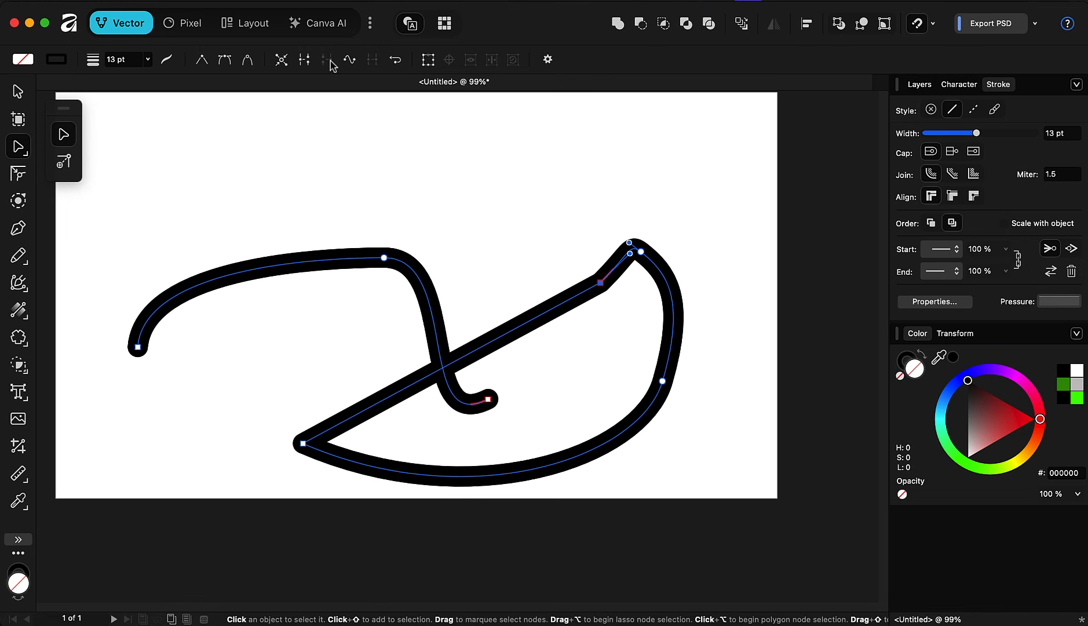
pyautogui.press('super+z')
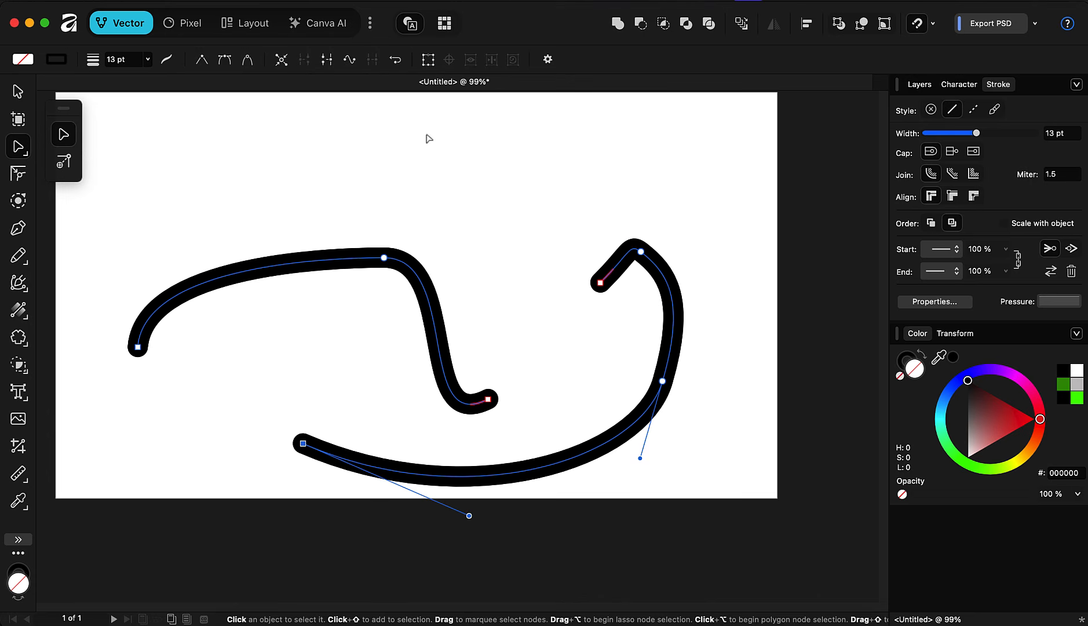
pyautogui.press('super+z')
# Select both freehand curves together, try Close Curve on them and undo it.
pyautogui.click(601, 282)
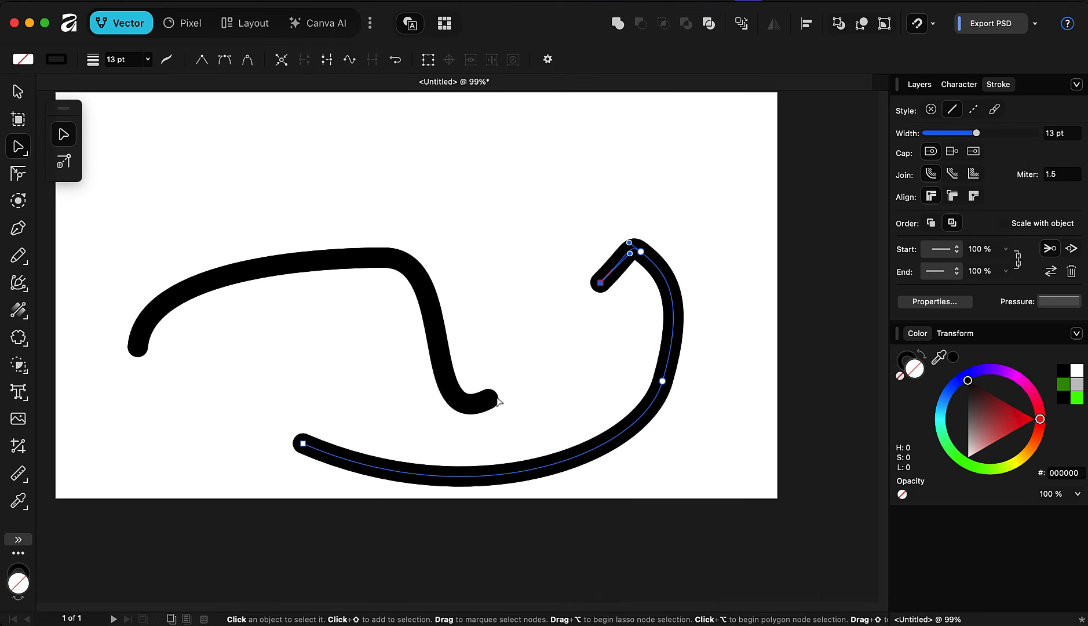
pyautogui.click(489, 399)
pyautogui.keyDown('shift'); pyautogui.click(600, 284); pyautogui.keyUp('shift')
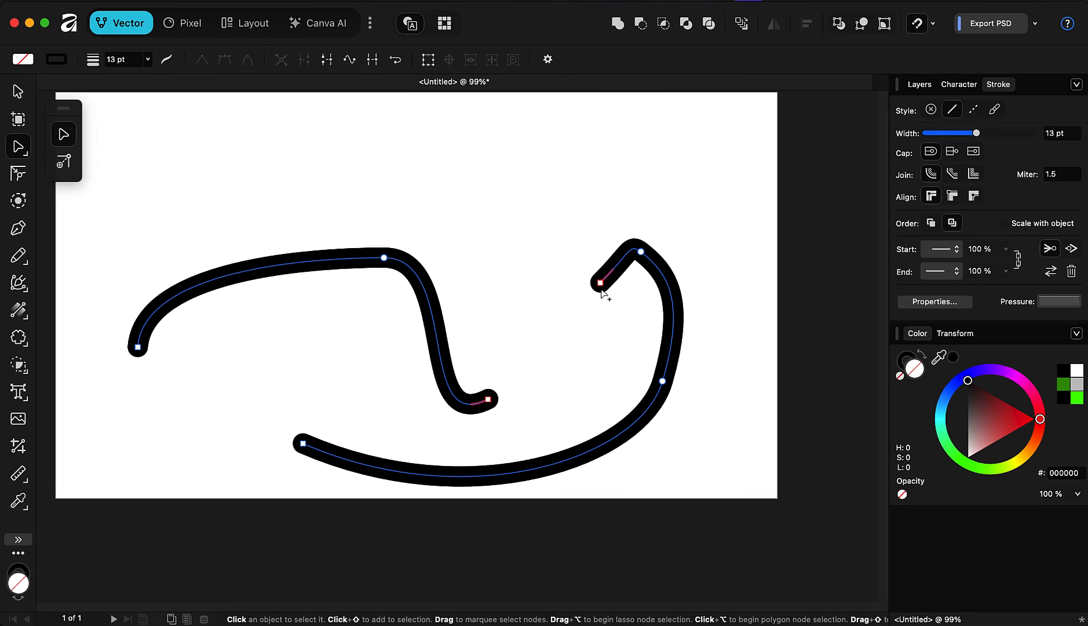
pyautogui.click(327, 60)
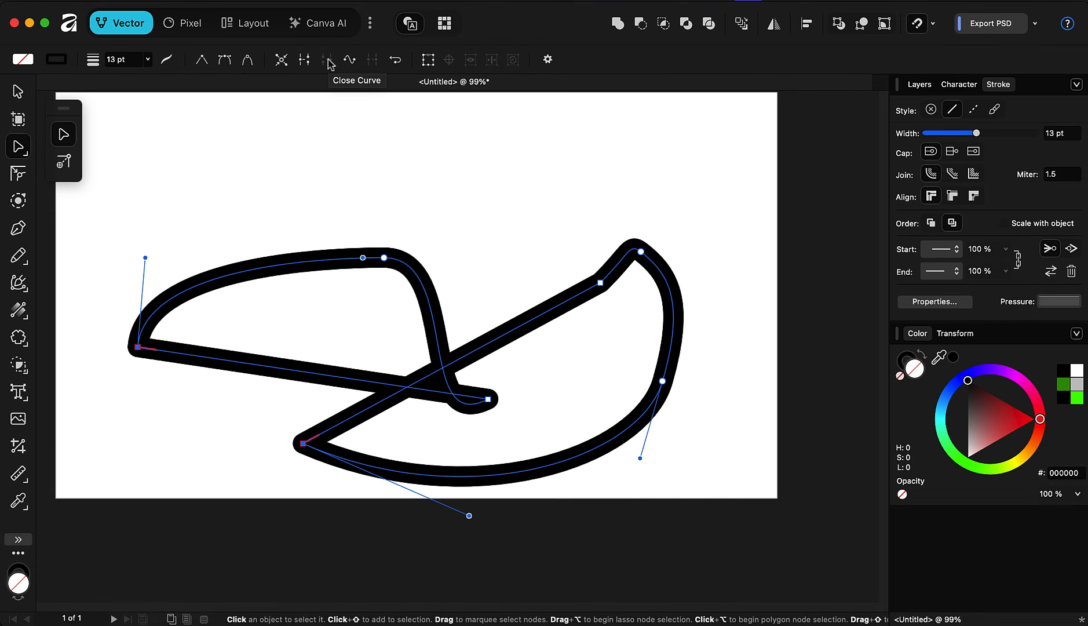
pyautogui.press('super+z')
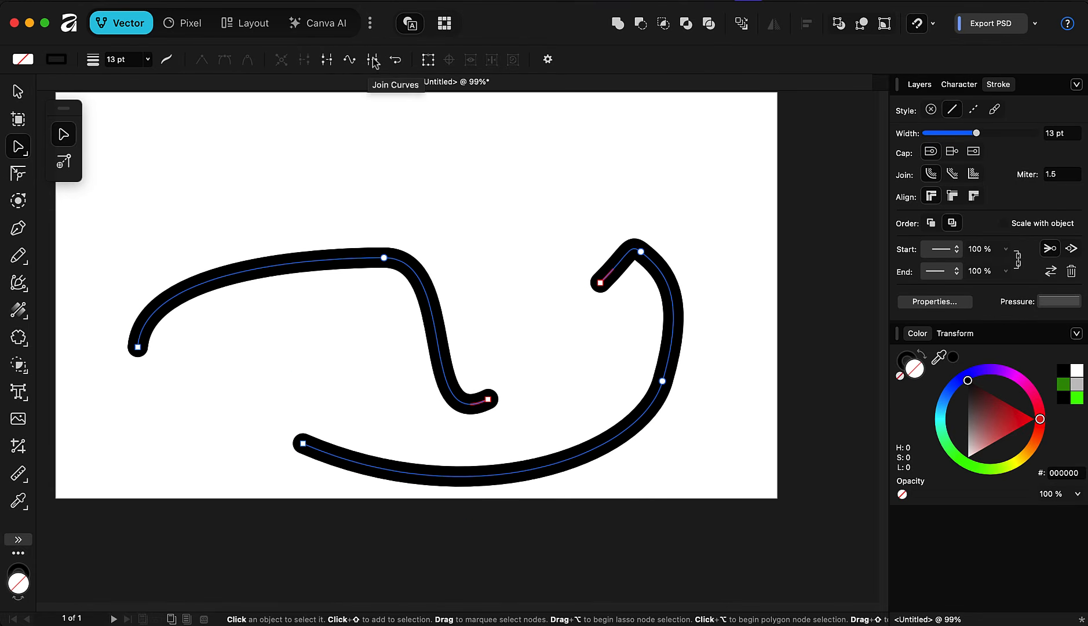
# Try Join Curves on the two selected curves, undo it and clear the selection.
pyautogui.click(374, 62)
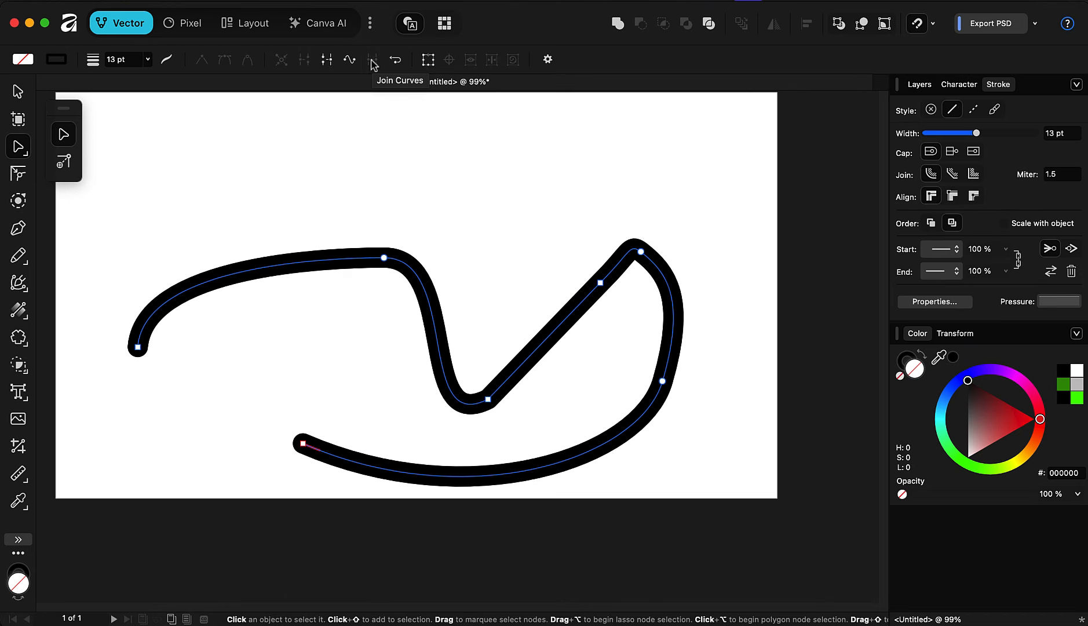
pyautogui.press('super+z')
pyautogui.click(514, 240)
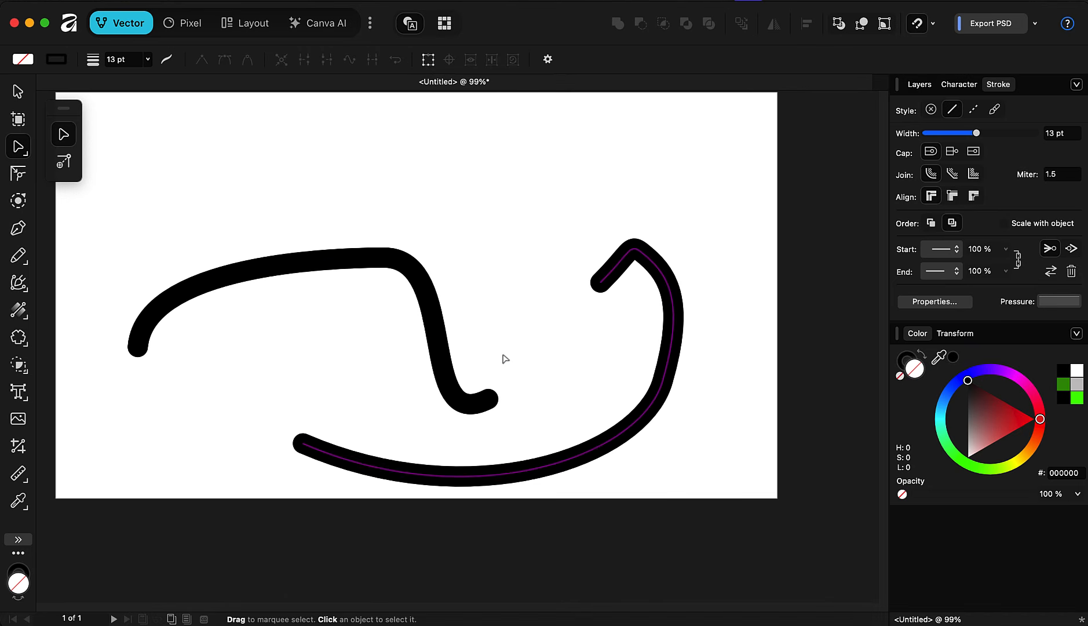
# Select both freehand curves with the Move tool and delete them from the page.
pyautogui.click(491, 401)
pyautogui.scroll(-2, 446, 296)
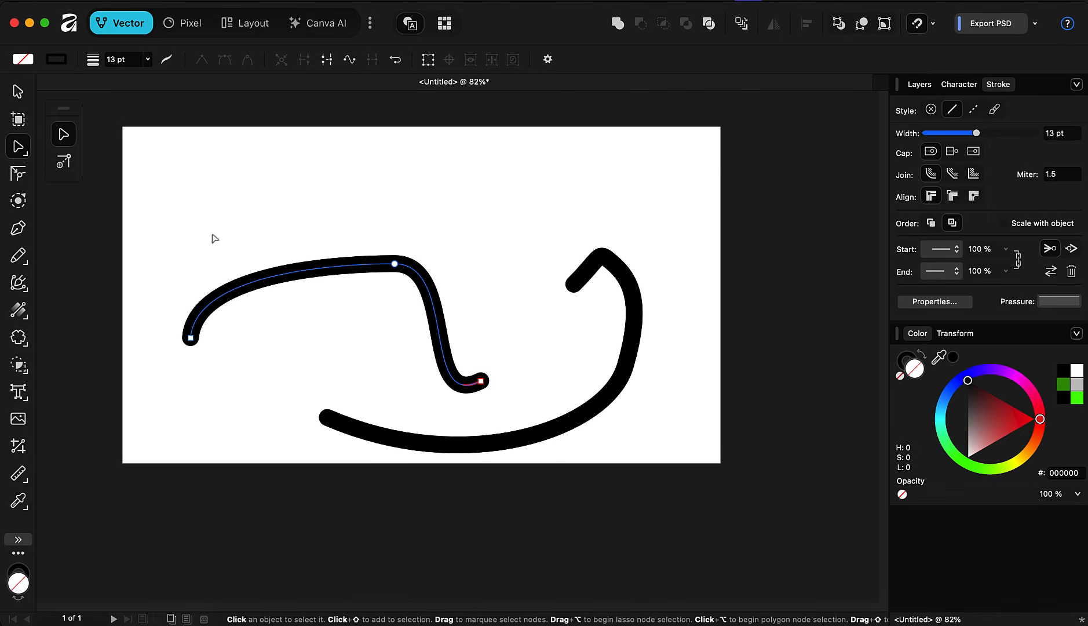
pyautogui.press('v')
pyautogui.moveTo(140, 167); pyautogui.dragTo(672, 459)
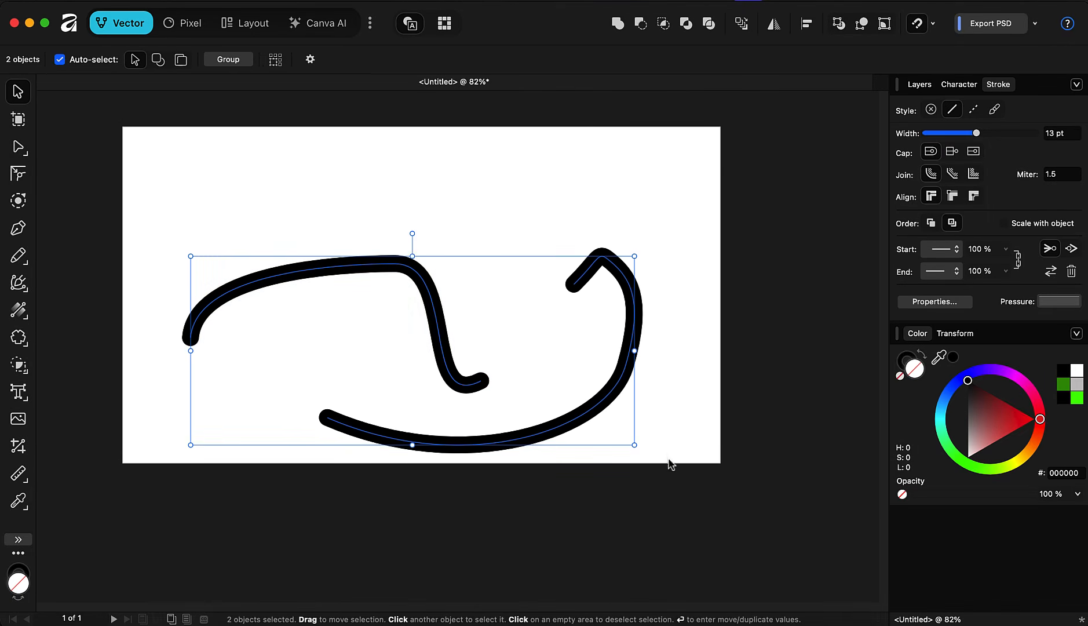
pyautogui.press('Delete')
# Draw a rounded, almost closed freehand loop in the middle of the page with the Pencil tool, leaving its left side open.
pyautogui.click(18, 255)
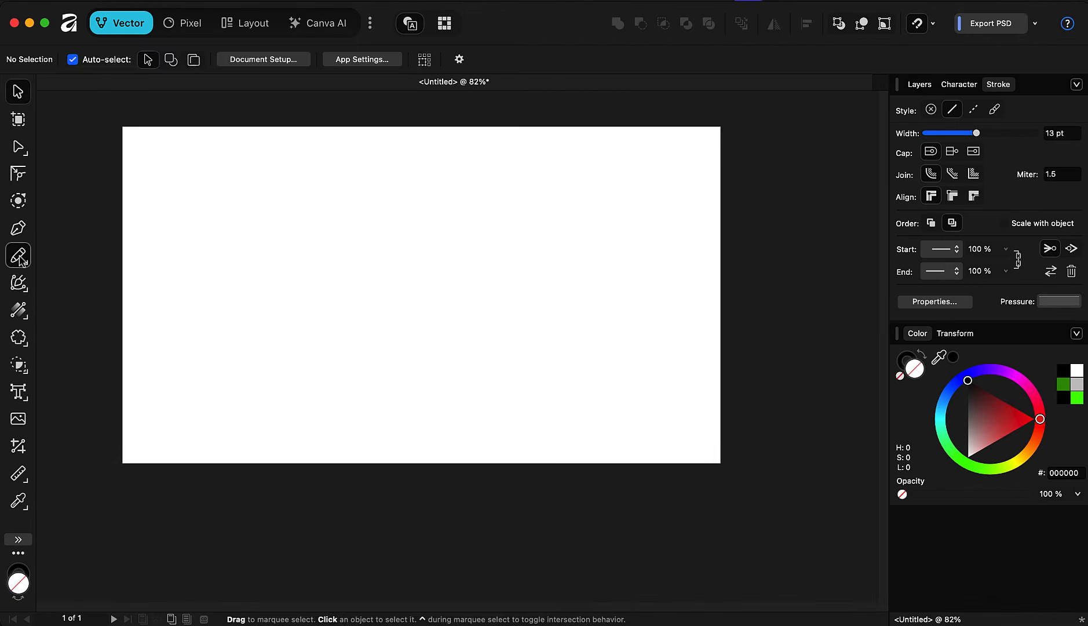
pyautogui.moveTo(294, 294)
pyautogui.mouseDown()
pyautogui.moveTo(426, 255)
pyautogui.moveTo(519, 382)
pyautogui.moveTo(487, 399)
pyautogui.moveTo(349, 391)
pyautogui.moveTo(310, 342)
pyautogui.mouseUp()
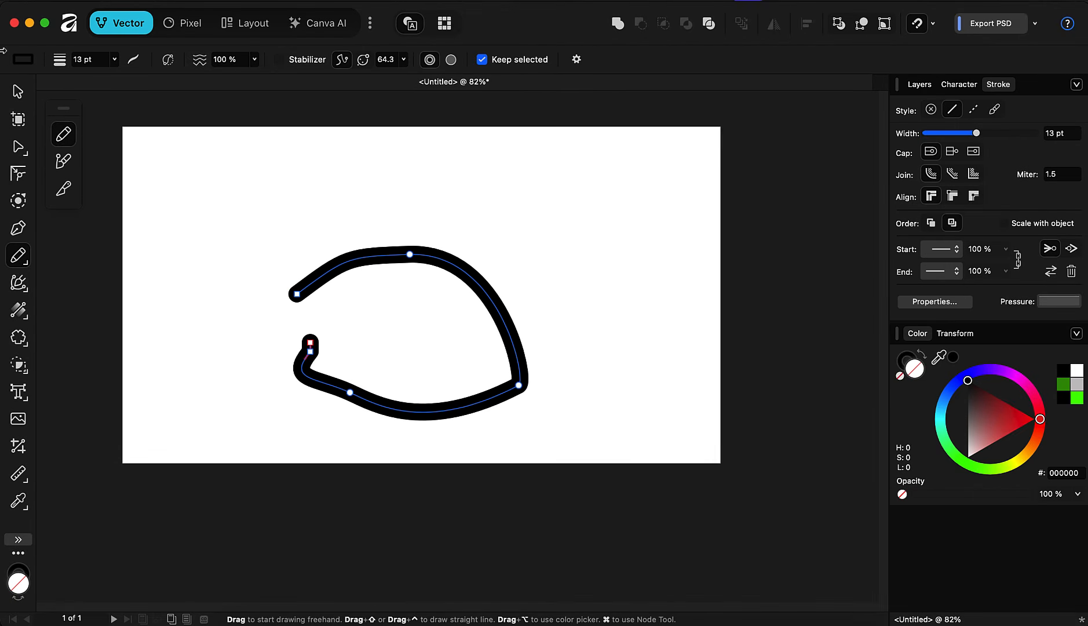
pyautogui.press('v')
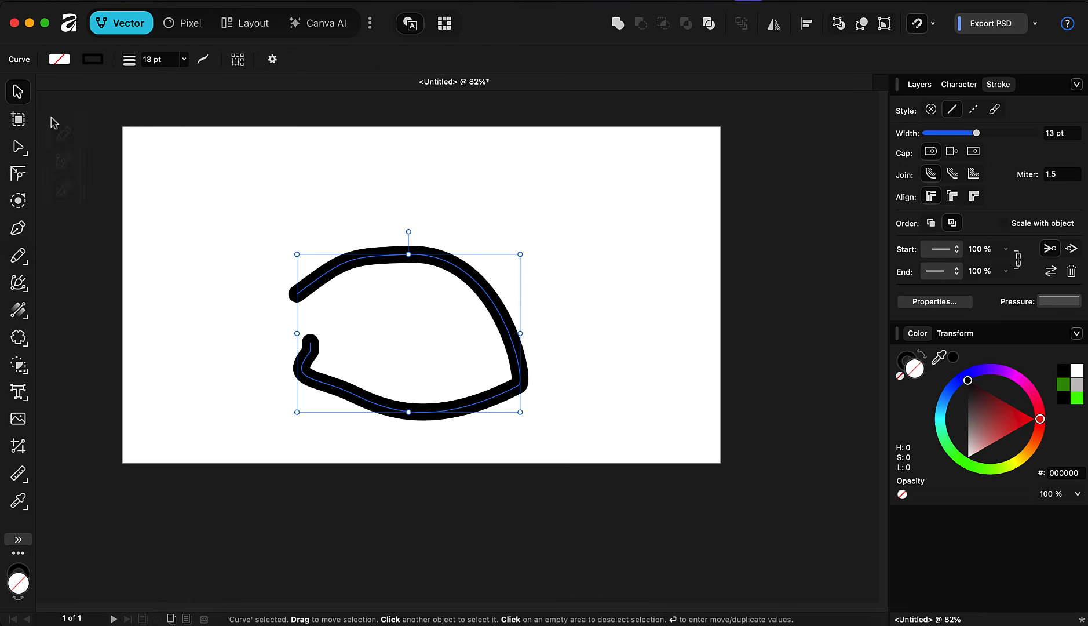
# Close the open loop with the Node tool's Close Curve action and fill the shape with red CB0606.
pyautogui.click(19, 147)
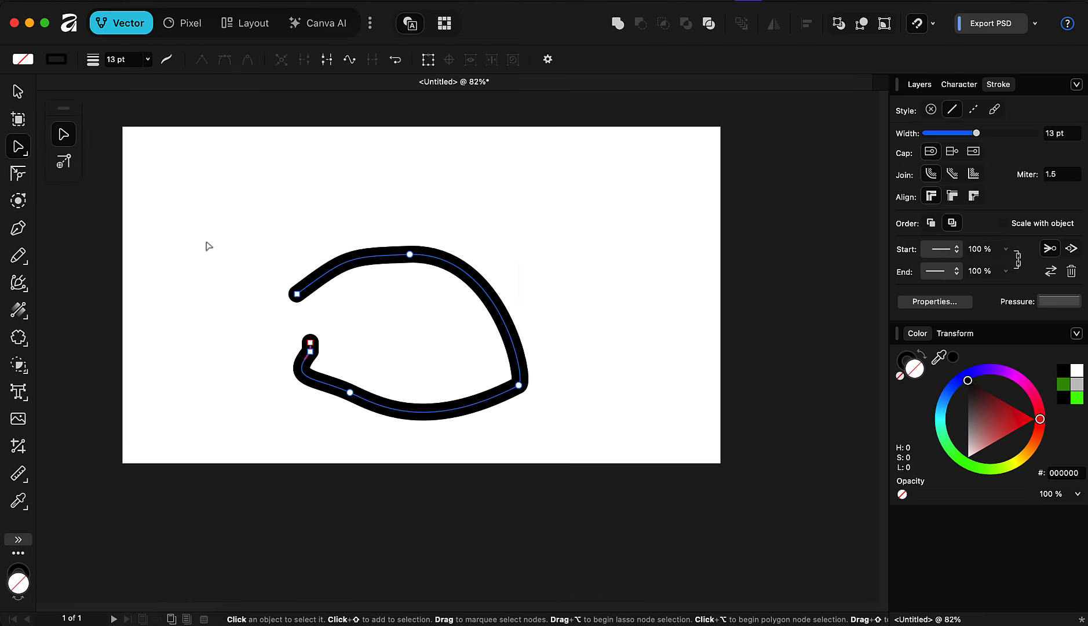
pyautogui.click(328, 61)
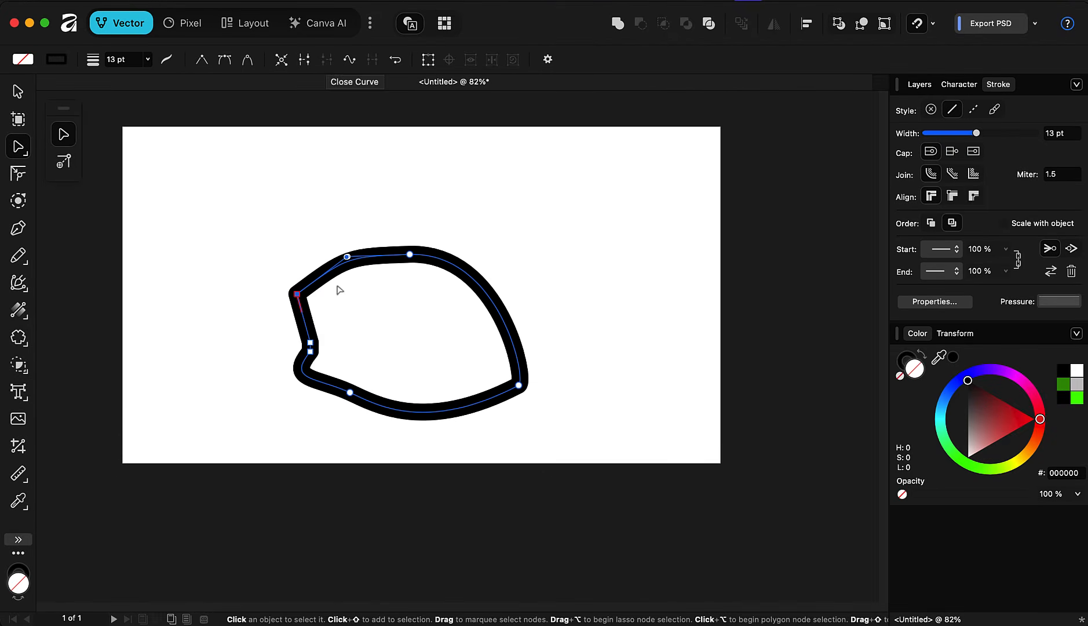
pyautogui.scroll(3, 316, 343)
pyautogui.scroll(-2, 316, 336)
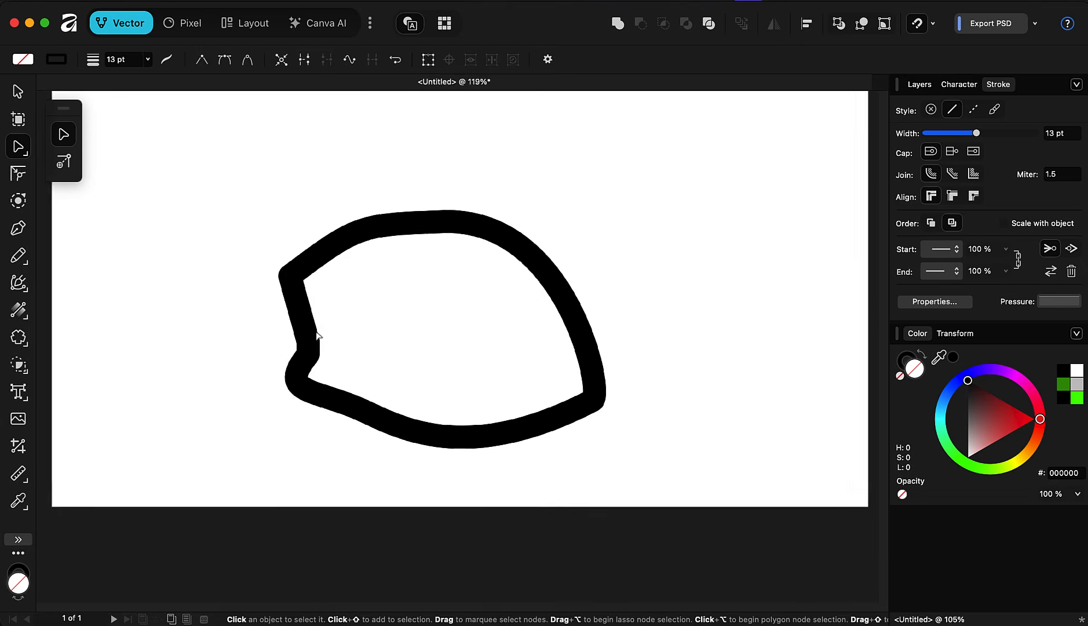
pyautogui.scroll(2, 313, 340)
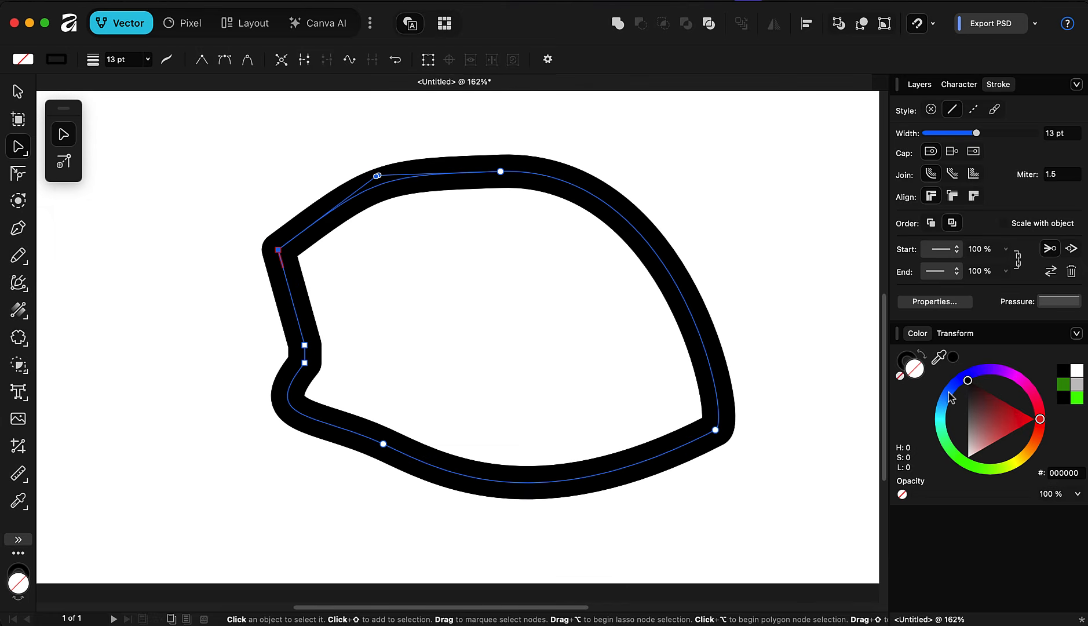
pyautogui.click(1019, 413)
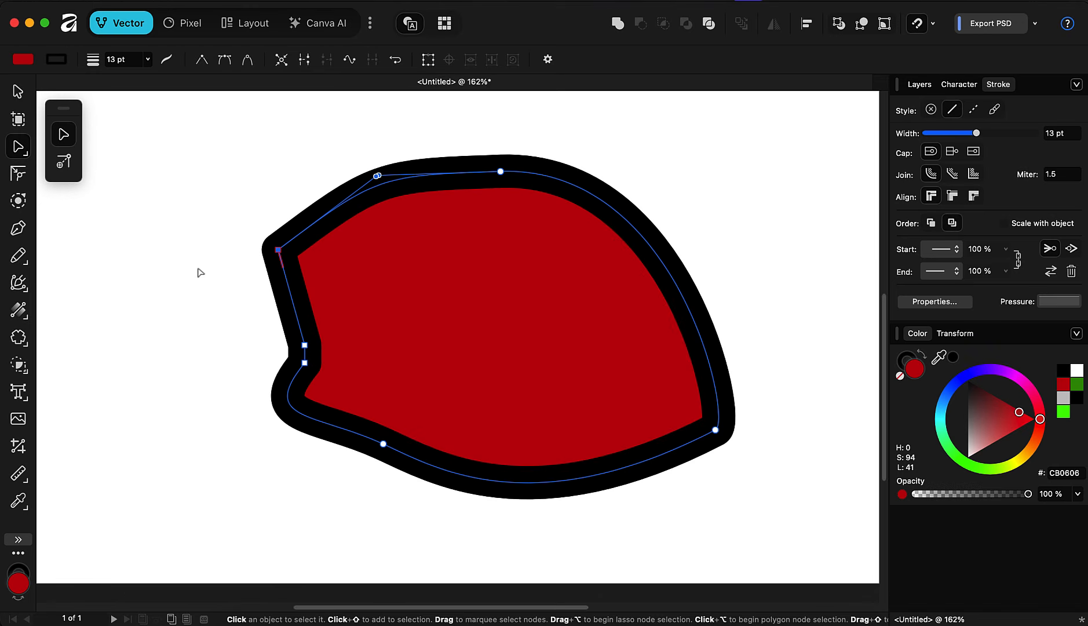
pyautogui.scroll(-1, 299, 266)
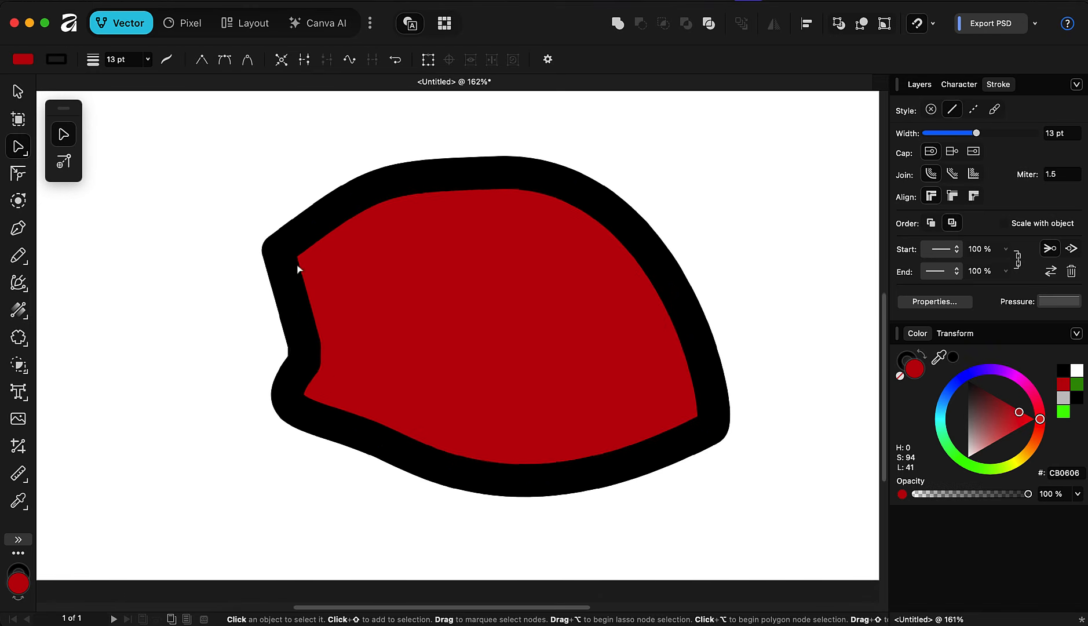
# Delete the red-filled shape and draw a wavy freehand curve across the page with the Pencil tool.
pyautogui.click(18, 91)
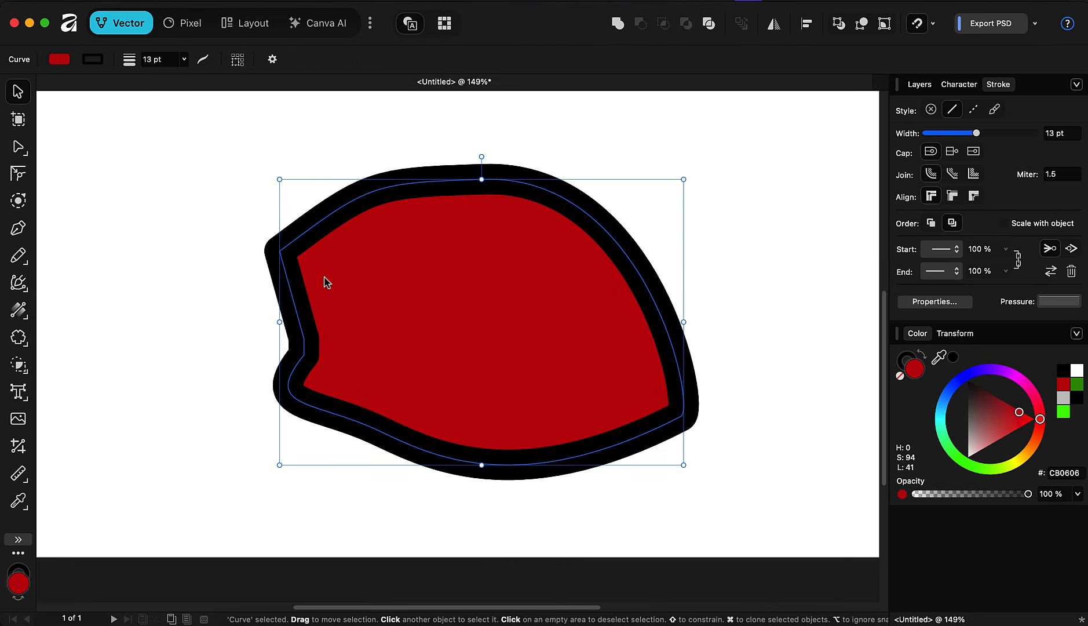
pyautogui.press('Delete')
pyautogui.click(18, 257)
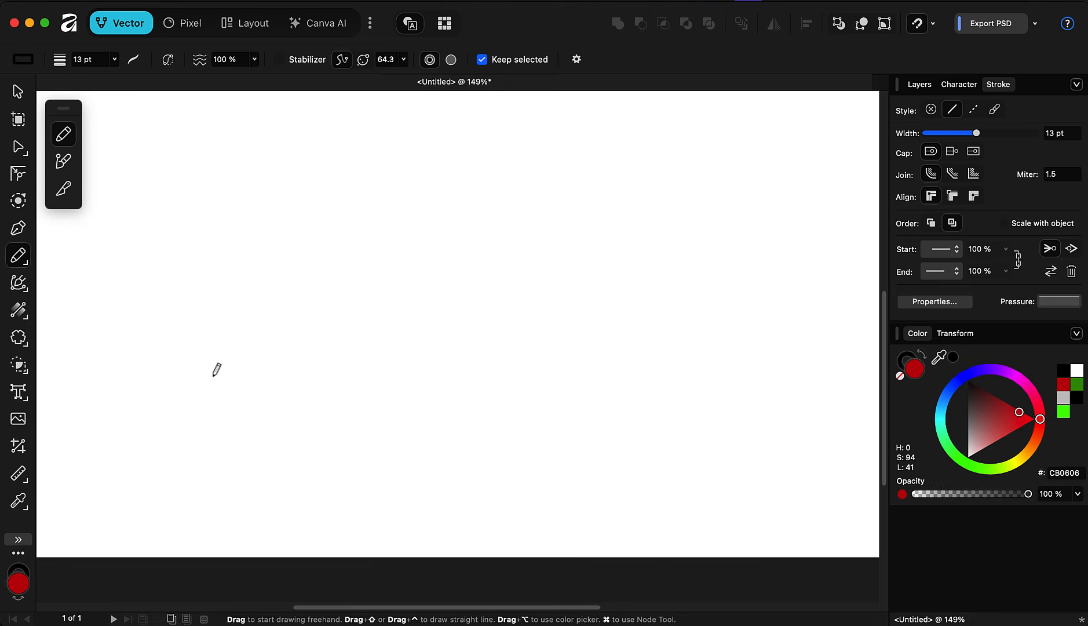
pyautogui.moveTo(218, 385)
pyautogui.mouseDown()
pyautogui.moveTo(620, 367)
pyautogui.moveTo(753, 255)
pyautogui.mouseUp()
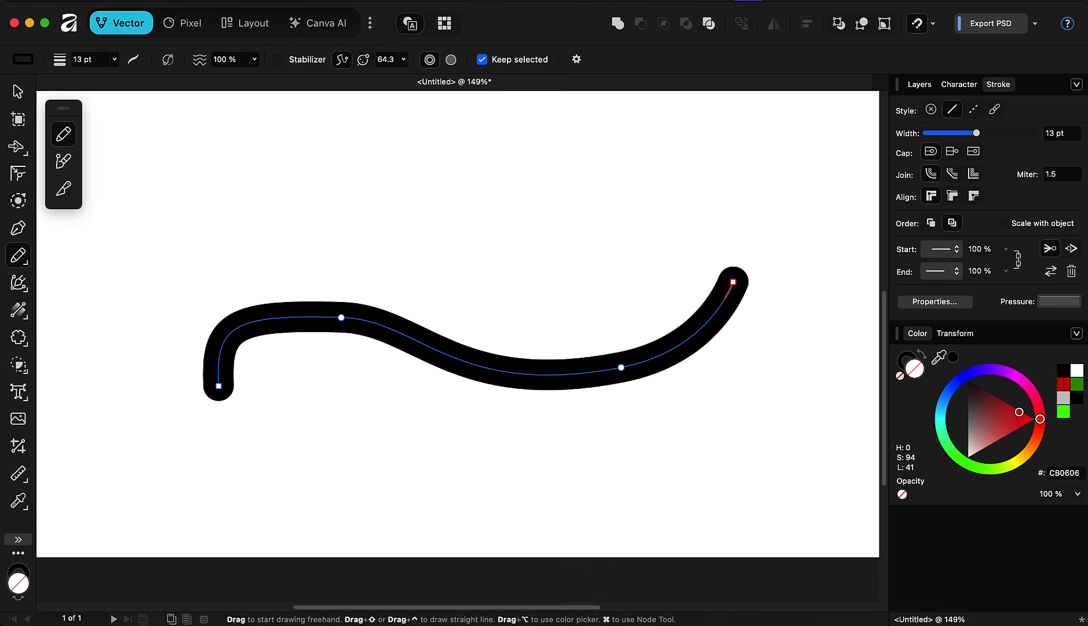
# Apply Smooth Curve to the wavy curve three times with the Node tool.
pyautogui.press('a')
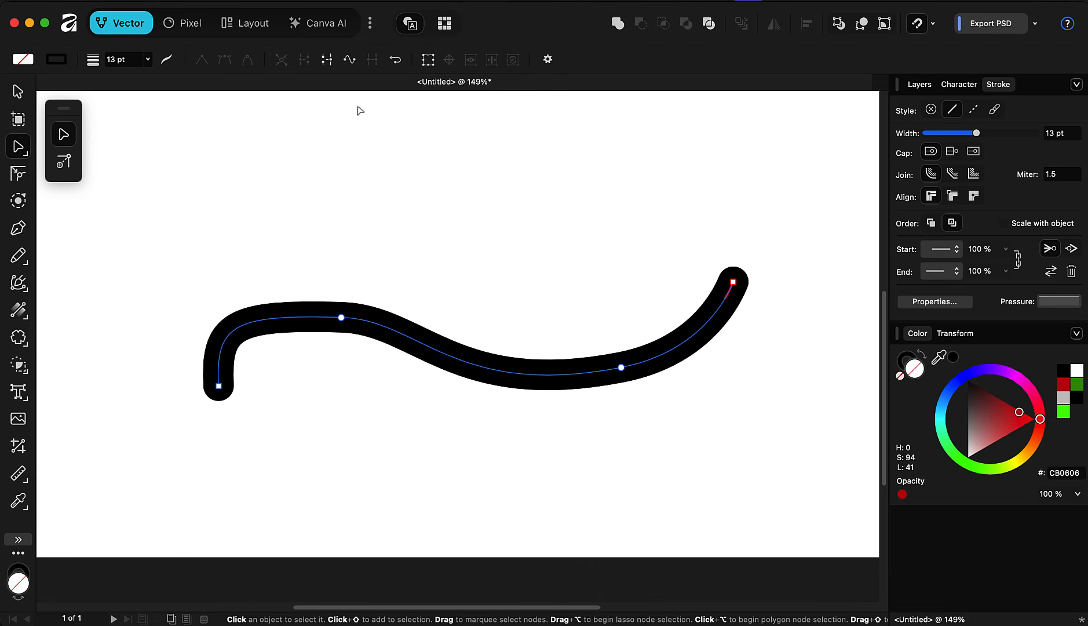
pyautogui.click(350, 64)
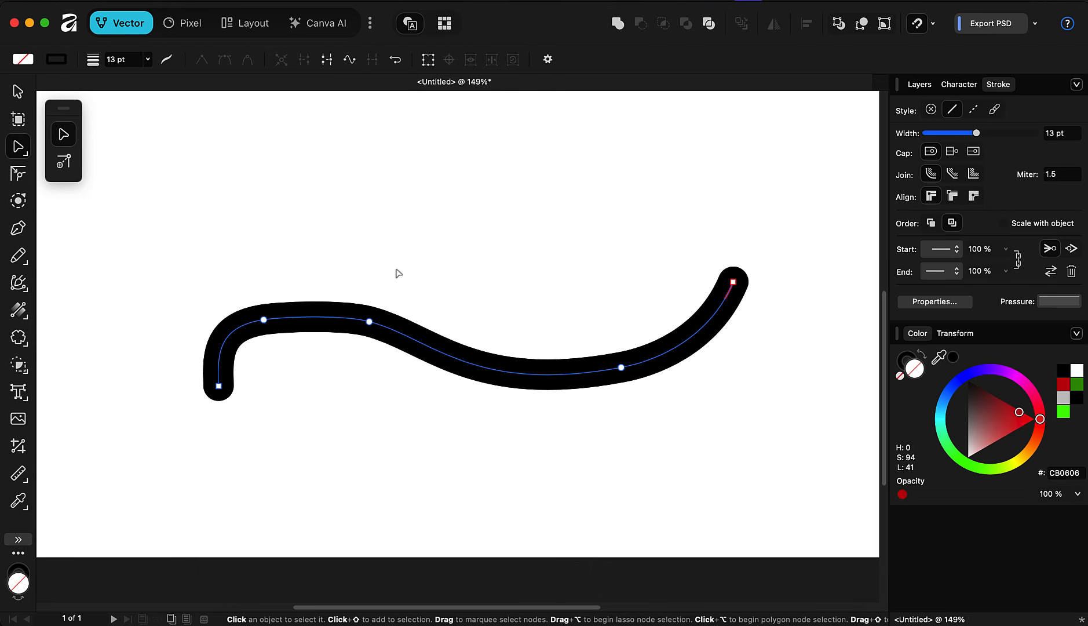
pyautogui.click(350, 62)
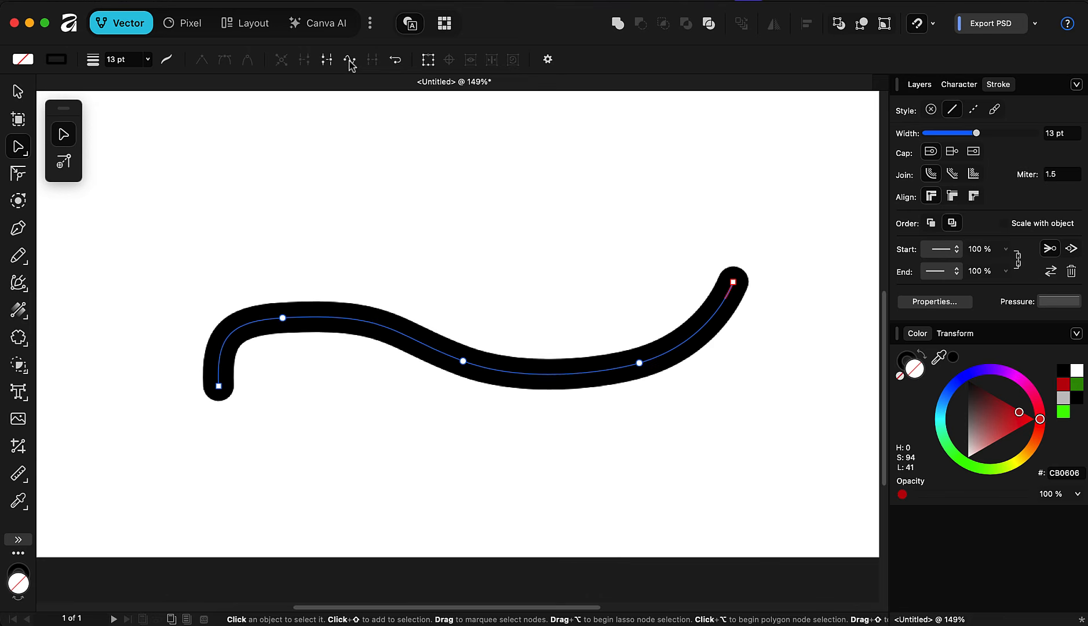
pyautogui.click(350, 62)
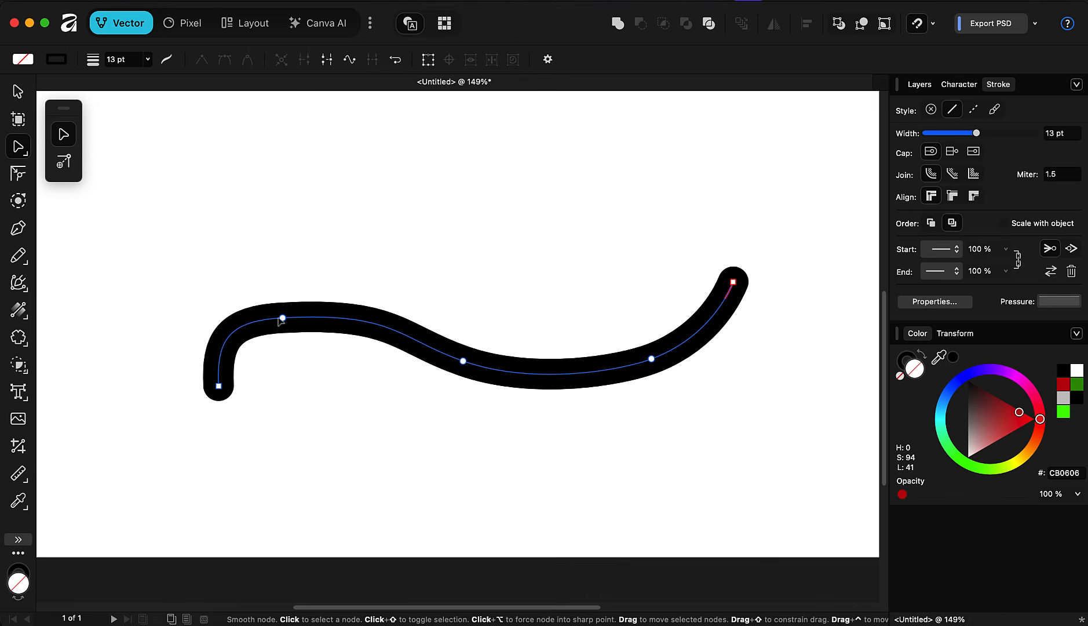
# Raise the wavy curve's first inner node, shift the trough node slightly right, and pull the third inner node up into a second crest.
pyautogui.moveTo(284, 319); pyautogui.dragTo(316, 282)
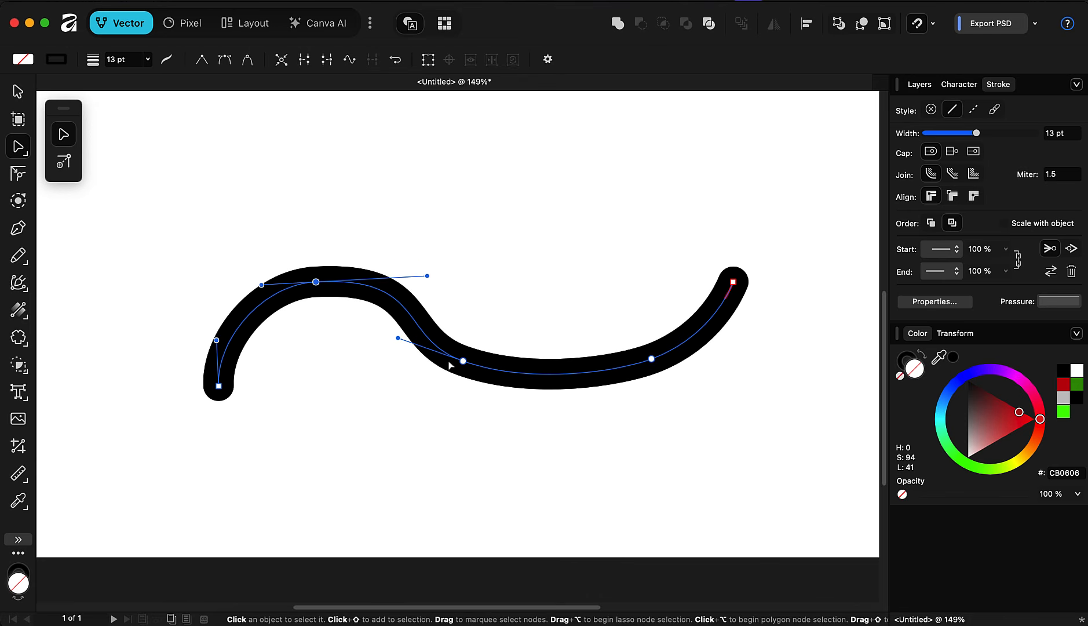
pyautogui.moveTo(463, 360); pyautogui.dragTo(505, 371)
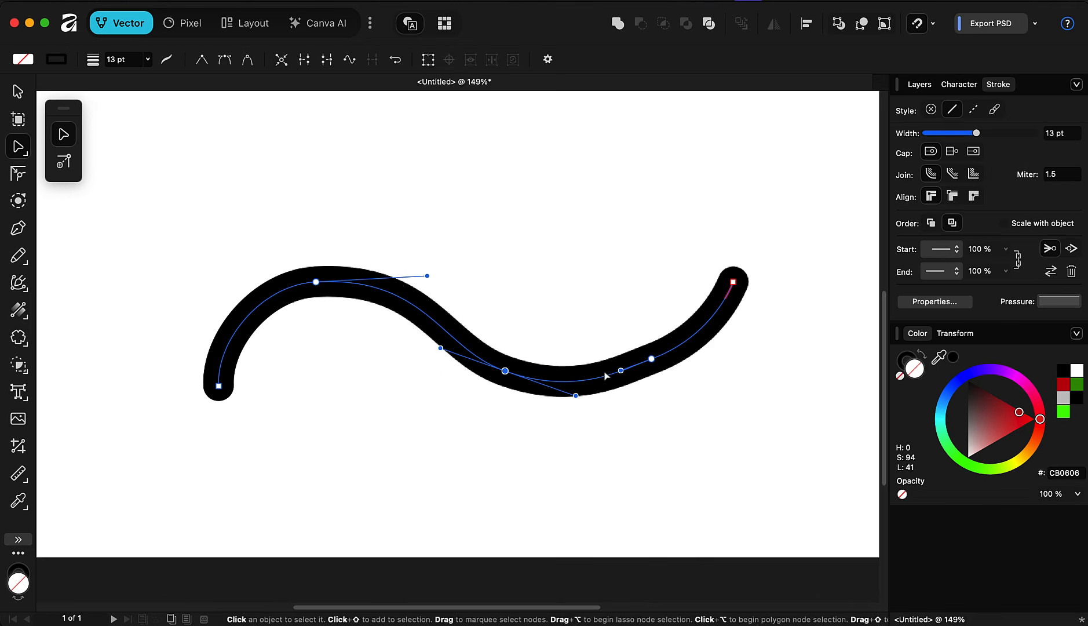
pyautogui.moveTo(651, 358); pyautogui.dragTo(604, 233)
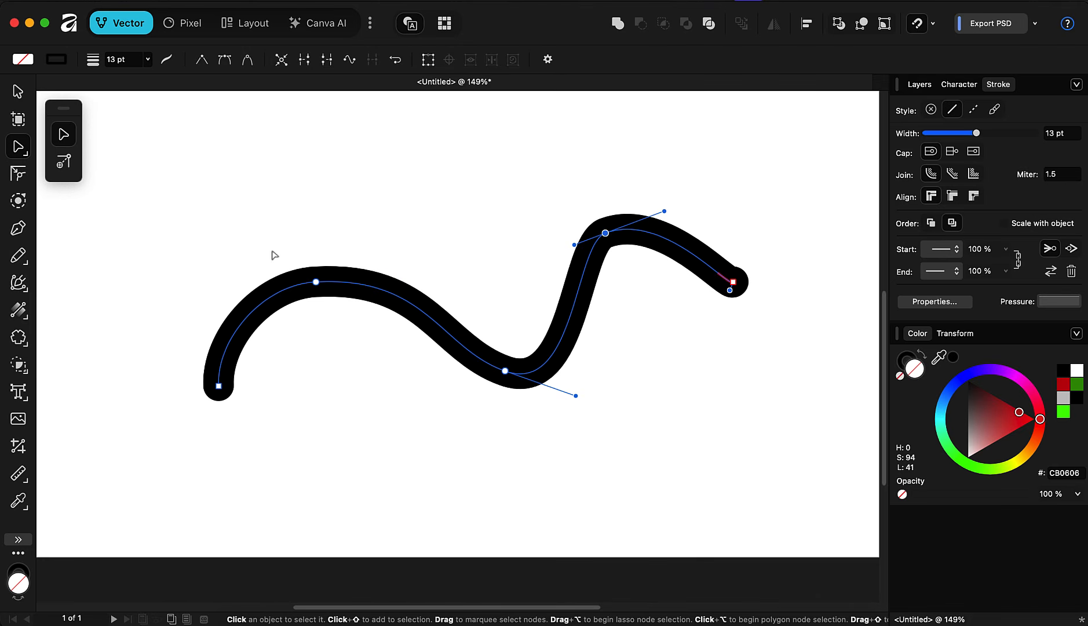
# Apply Smooth Curve to the reshaped wavy curve four times with the Node tool.
pyautogui.click(350, 60)
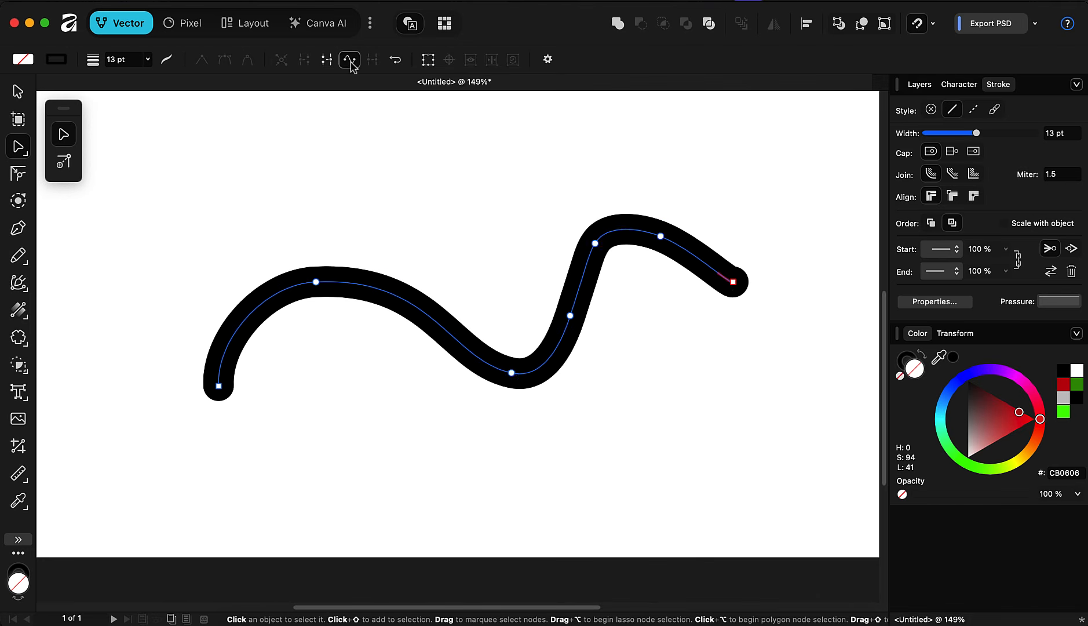
pyautogui.click(349, 60)
pyautogui.click(350, 60)
pyautogui.click(349, 59)
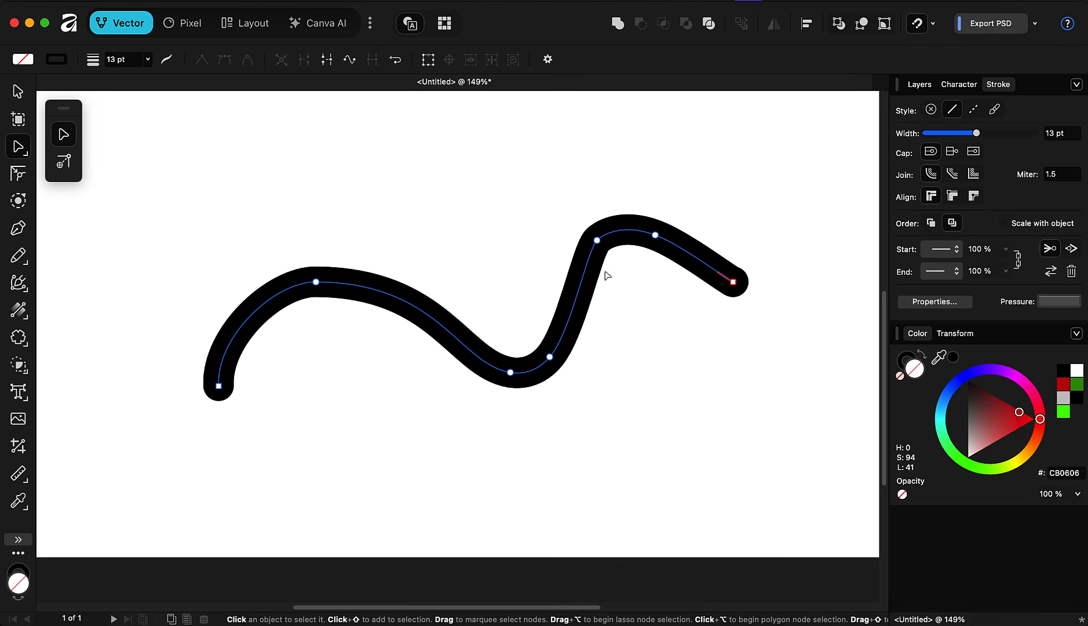
pyautogui.press('Escape')
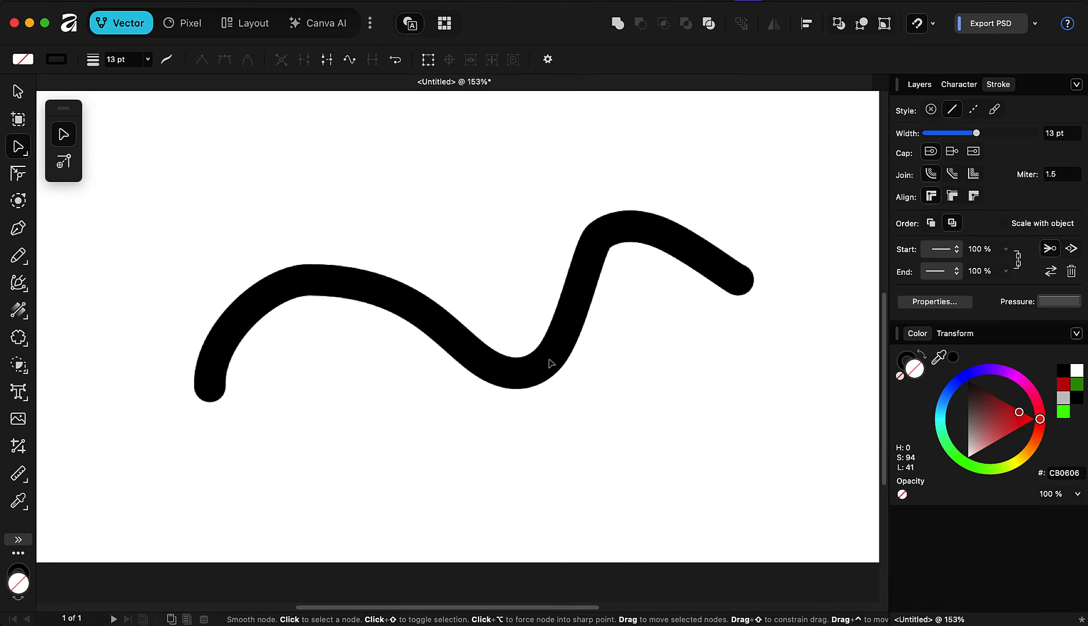
# Raise the node at the curve's trough and adjust its handle, then steepen the left crest node's handles to form a tall bend.
pyautogui.scroll(3, 549, 362)
pyautogui.scroll(-2, 550, 364)
pyautogui.click(529, 365)
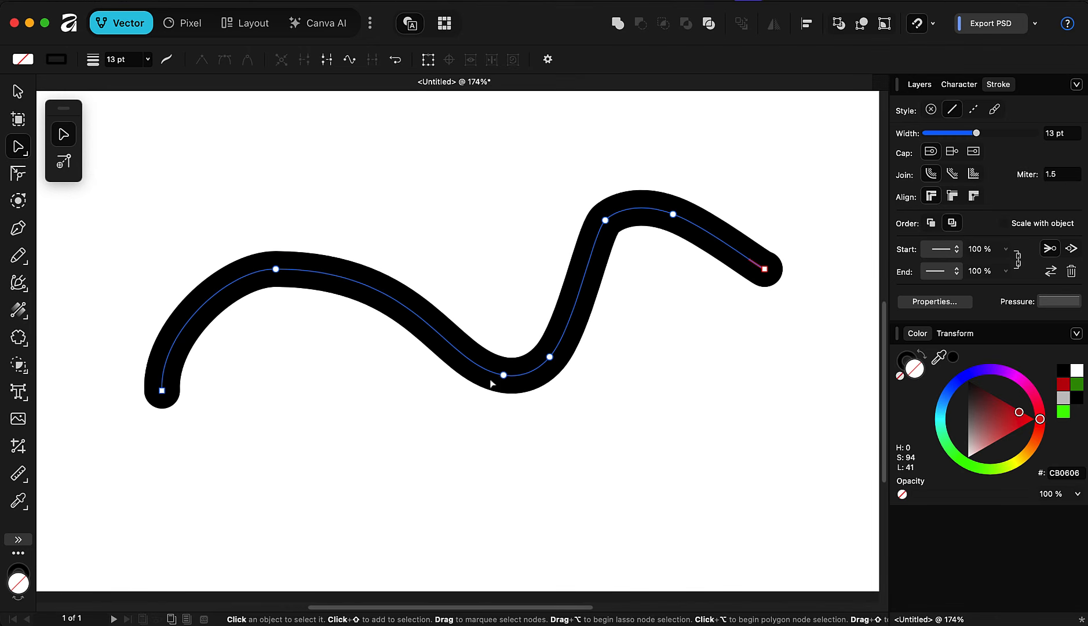
pyautogui.moveTo(502, 377); pyautogui.dragTo(483, 340)
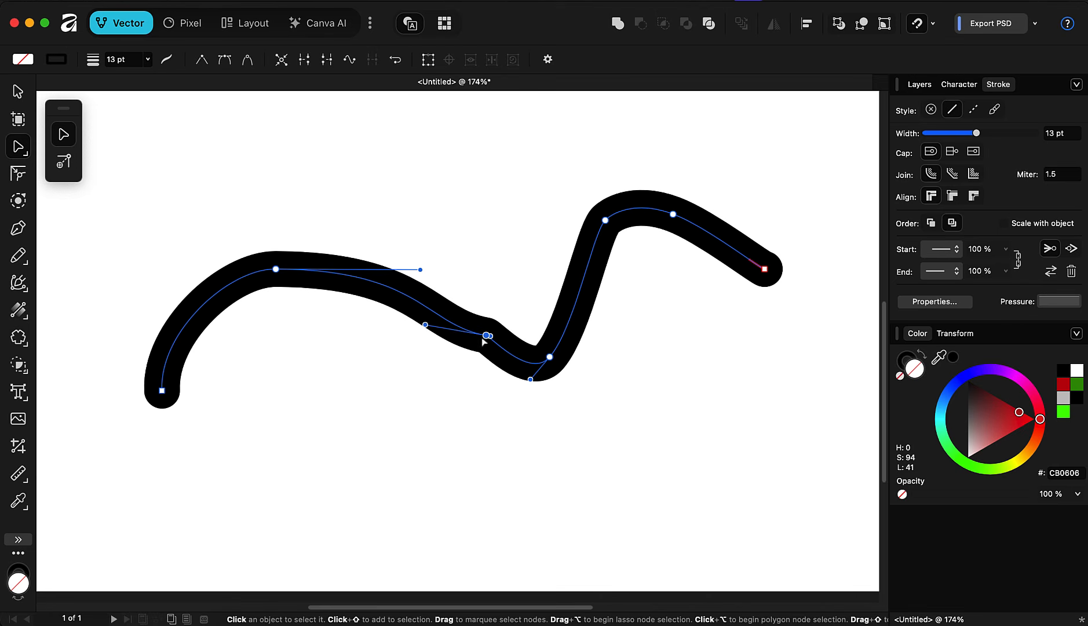
pyautogui.moveTo(425, 322); pyautogui.dragTo(384, 153)
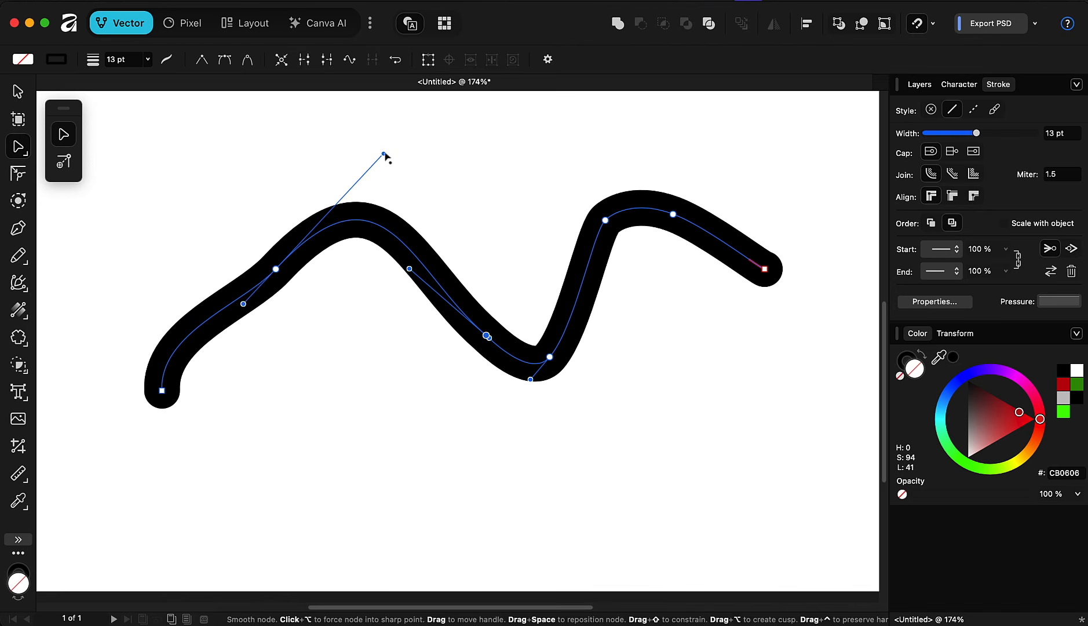
pyautogui.moveTo(270, 277); pyautogui.dragTo(294, 429)
# Pull the node nearest the curve's right end down into a dip and lengthen the adjacent crest node's handle to round the peak.
pyautogui.moveTo(675, 216); pyautogui.dragTo(696, 286)
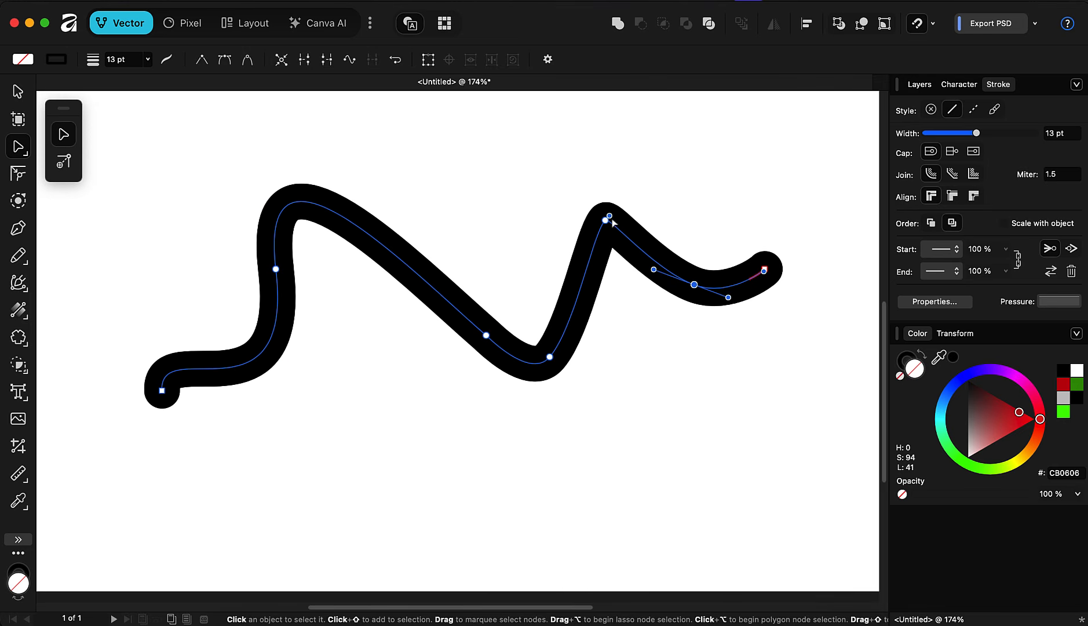
pyautogui.moveTo(610, 216); pyautogui.dragTo(637, 211)
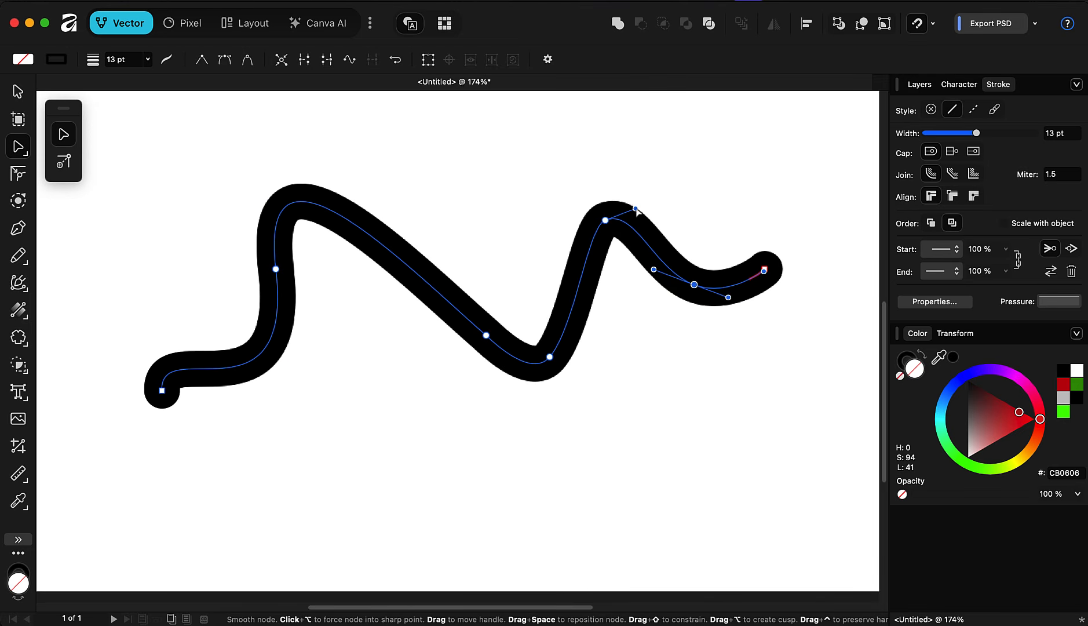
pyautogui.click(605, 340)
pyautogui.scroll(-2, 605, 340)
pyautogui.scroll(-2, 427, 280)
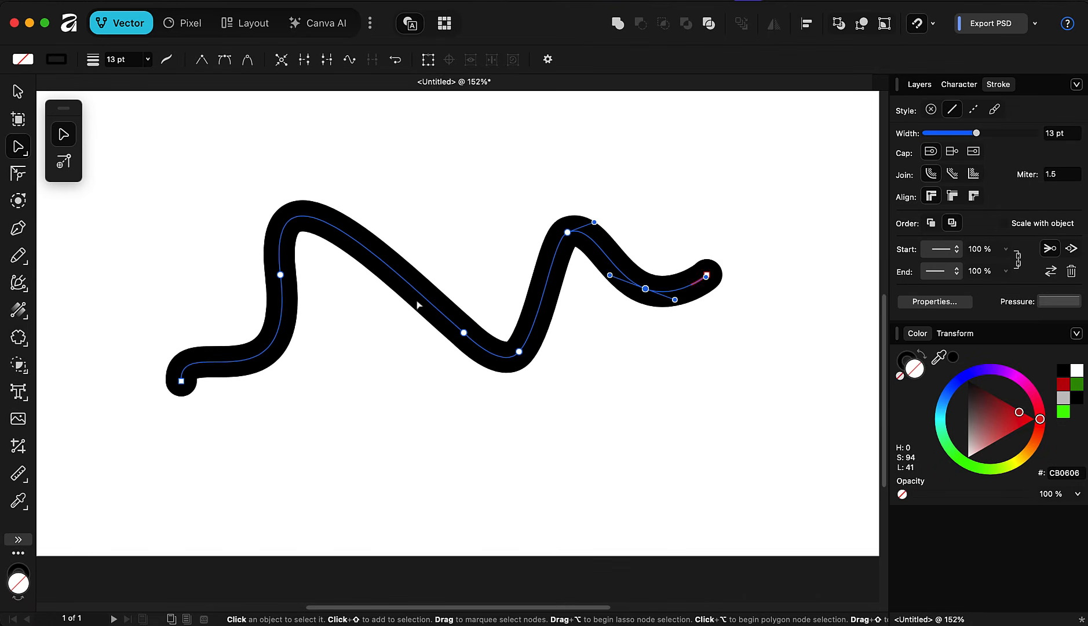